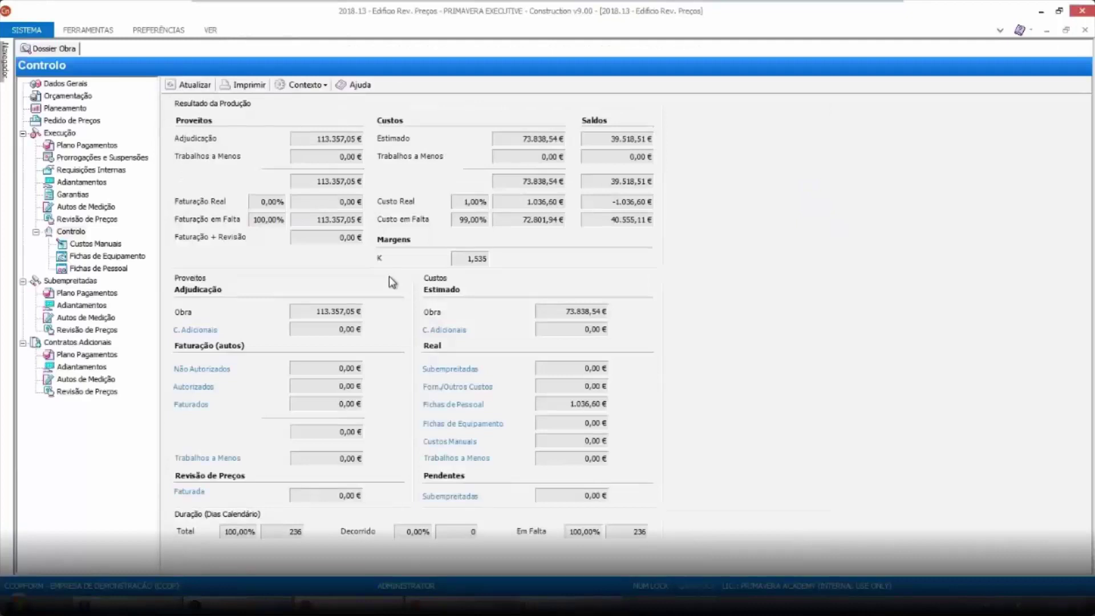
mouse_move(5, 94)
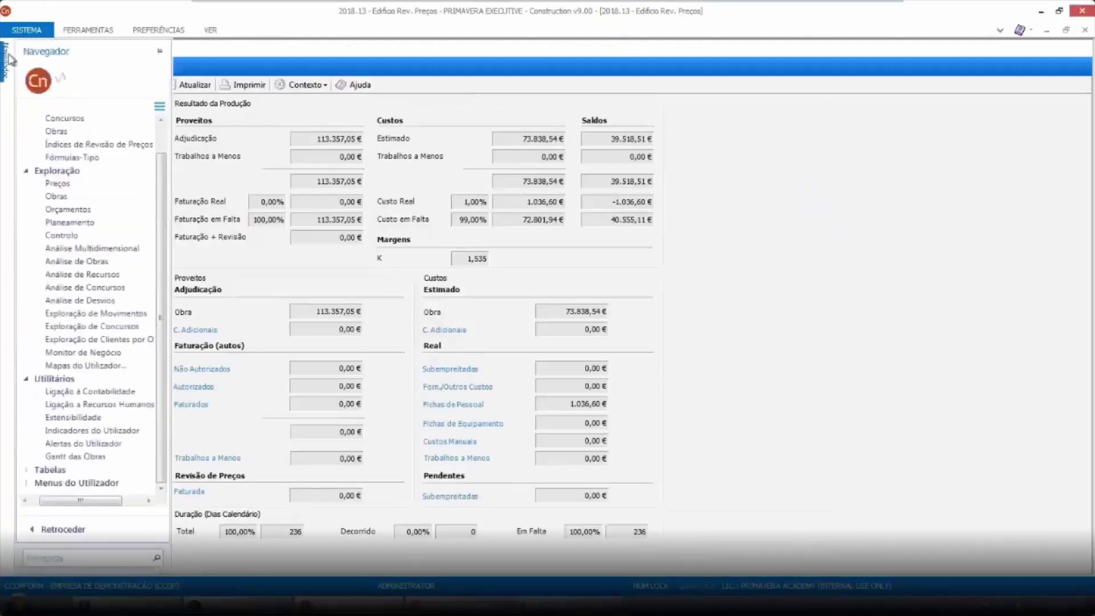
click(97, 119)
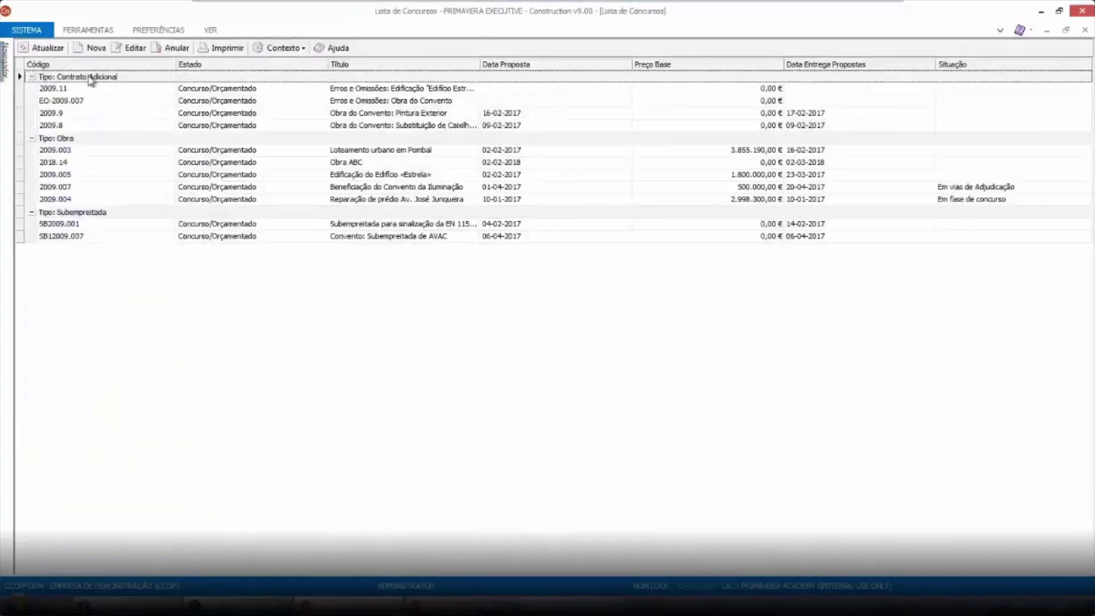
click(91, 48)
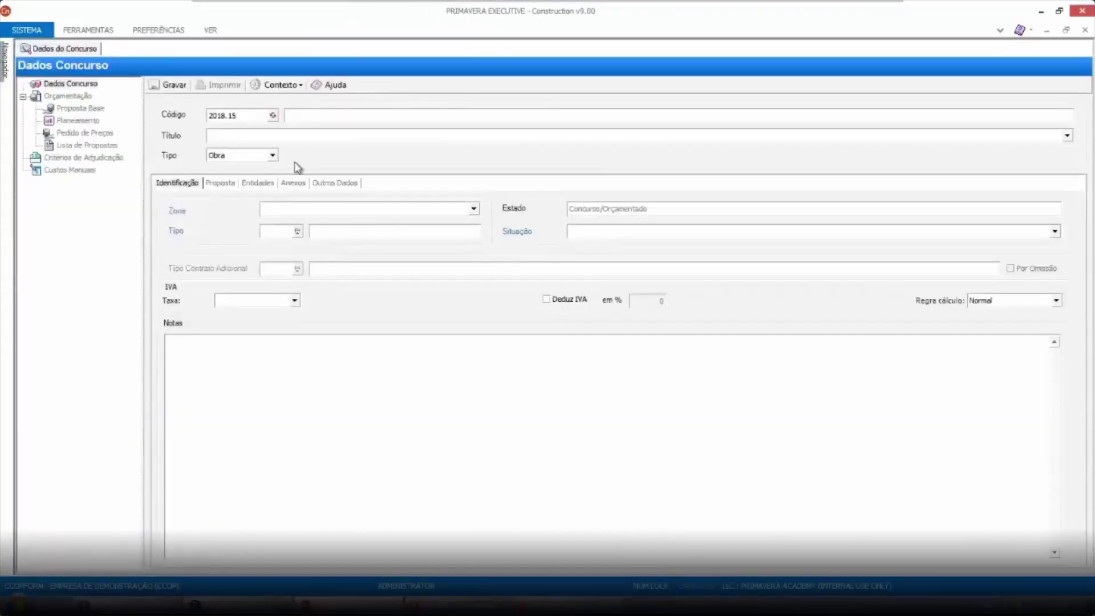
click(272, 157)
click(245, 178)
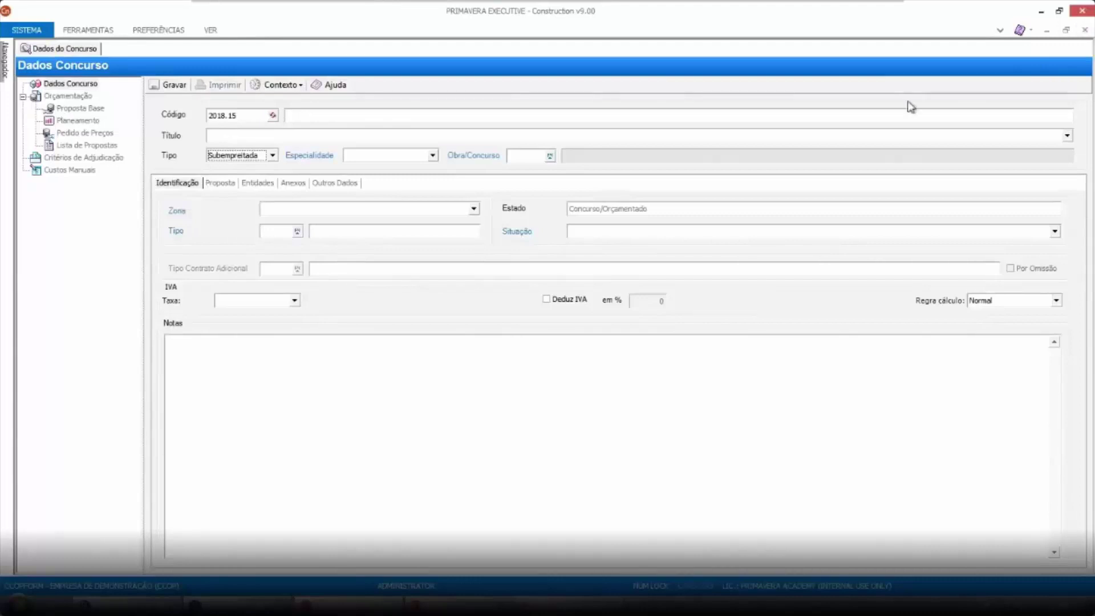
click(1086, 30)
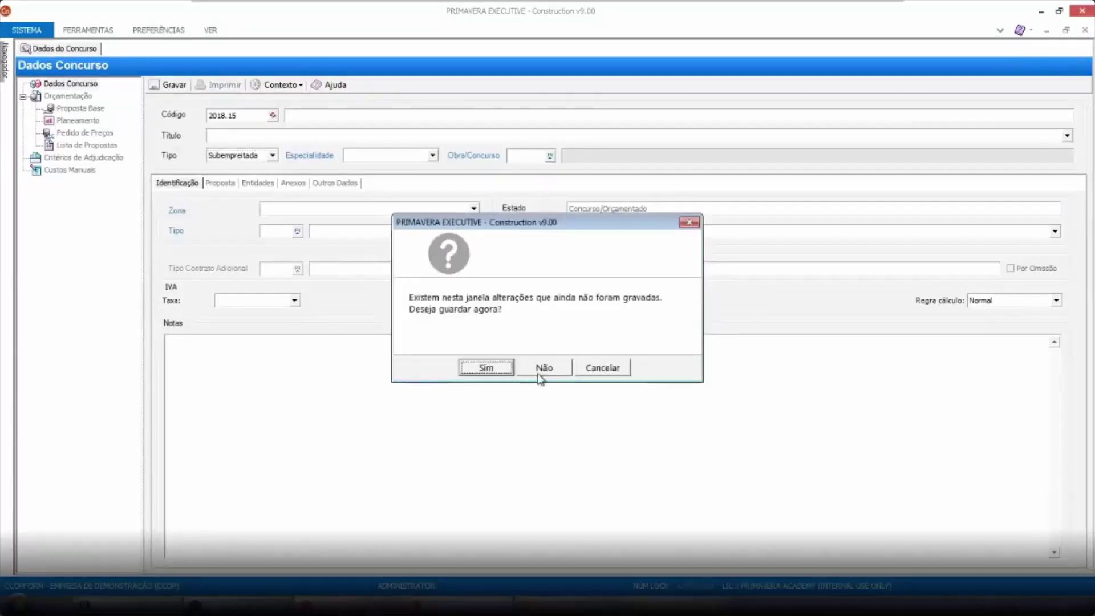
click(540, 371)
click(1085, 31)
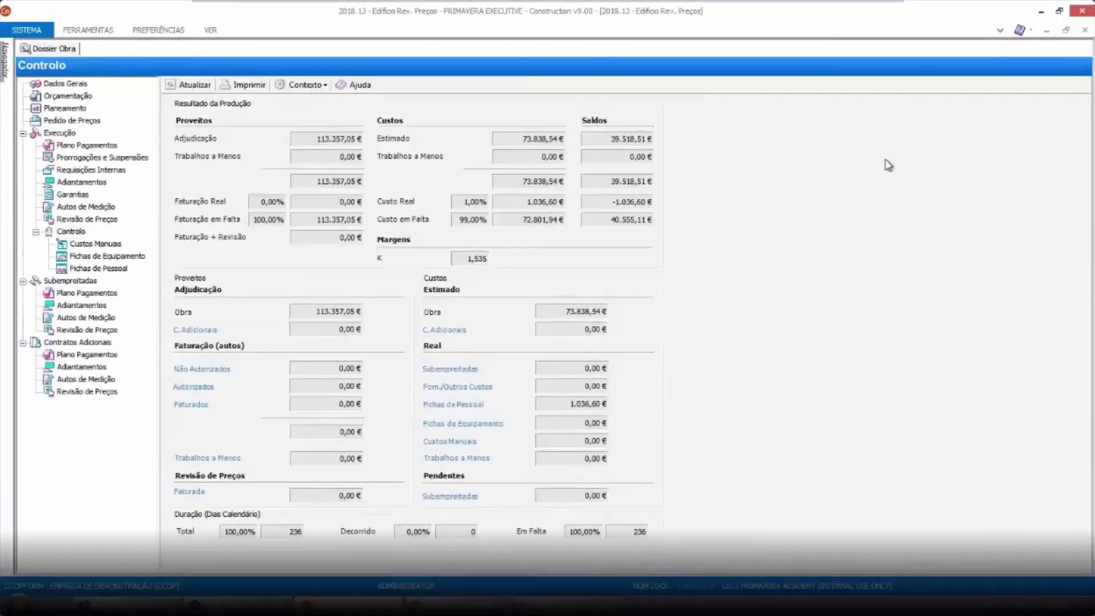
Start generating a new subcontract from the project's Subempreitadas, keeping only the Betonagem speciality selected
click(61, 121)
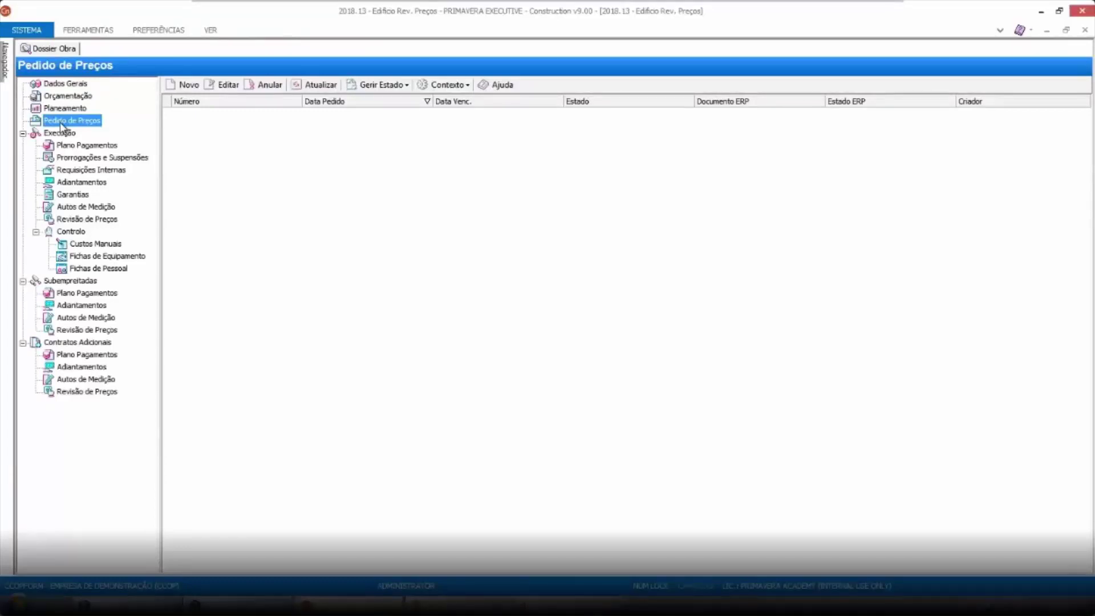
click(79, 283)
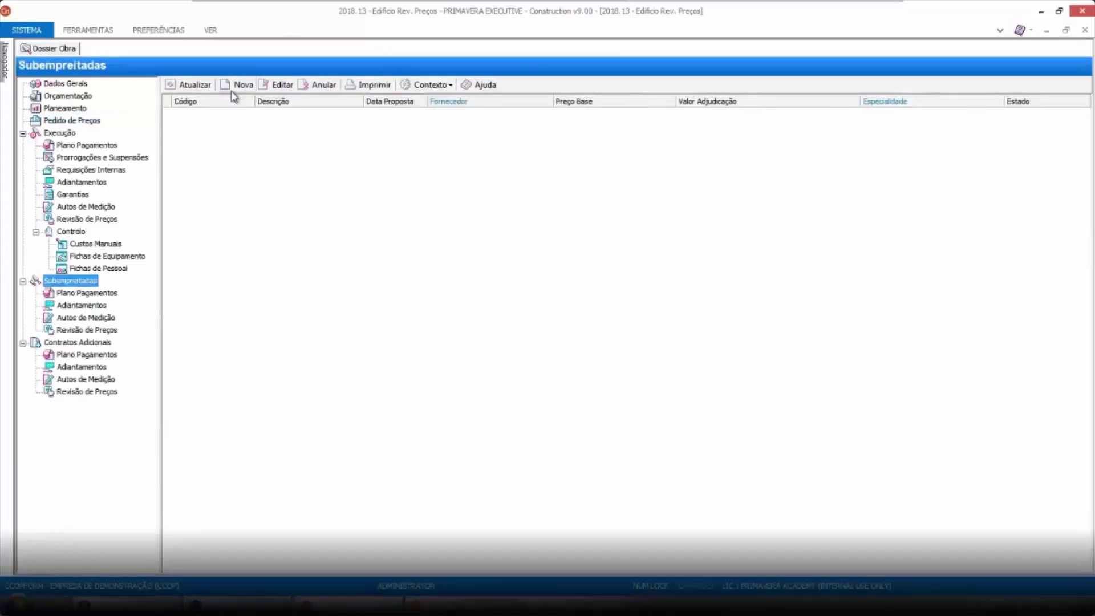
click(436, 85)
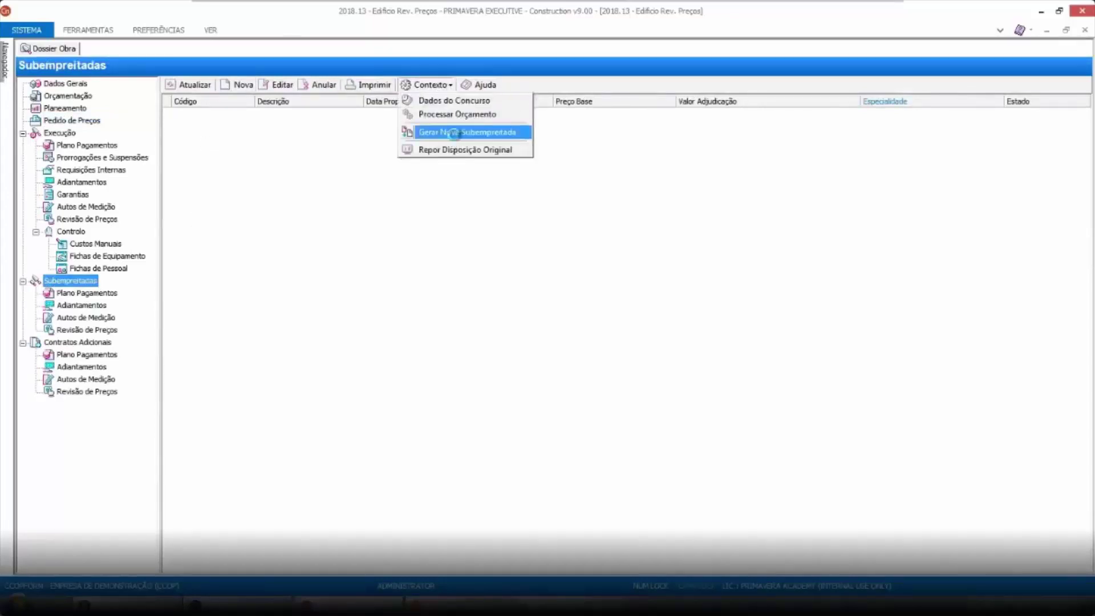
click(455, 133)
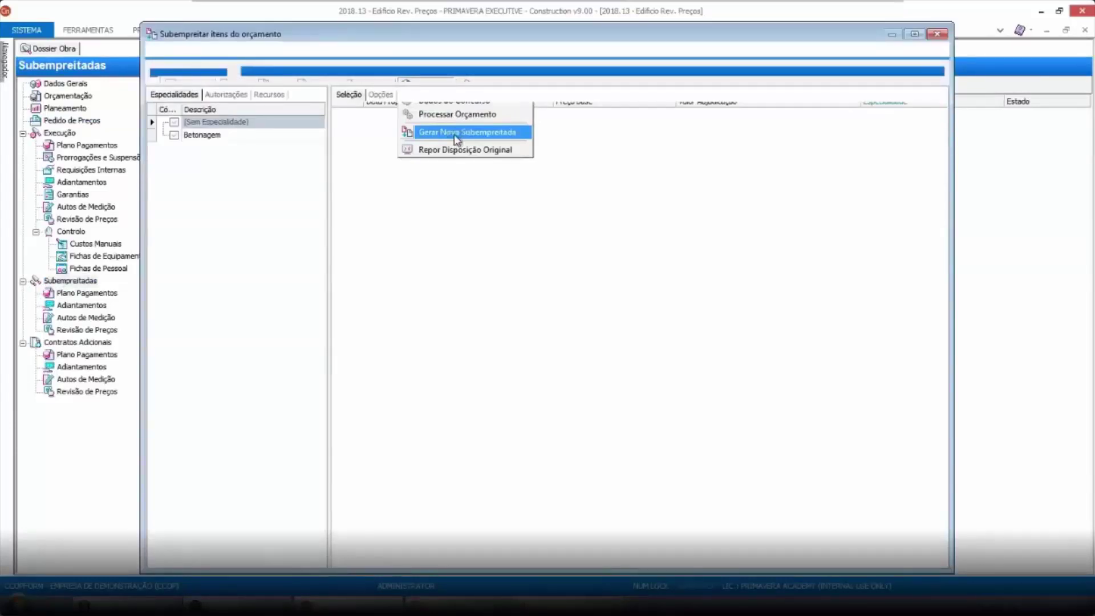
click(174, 122)
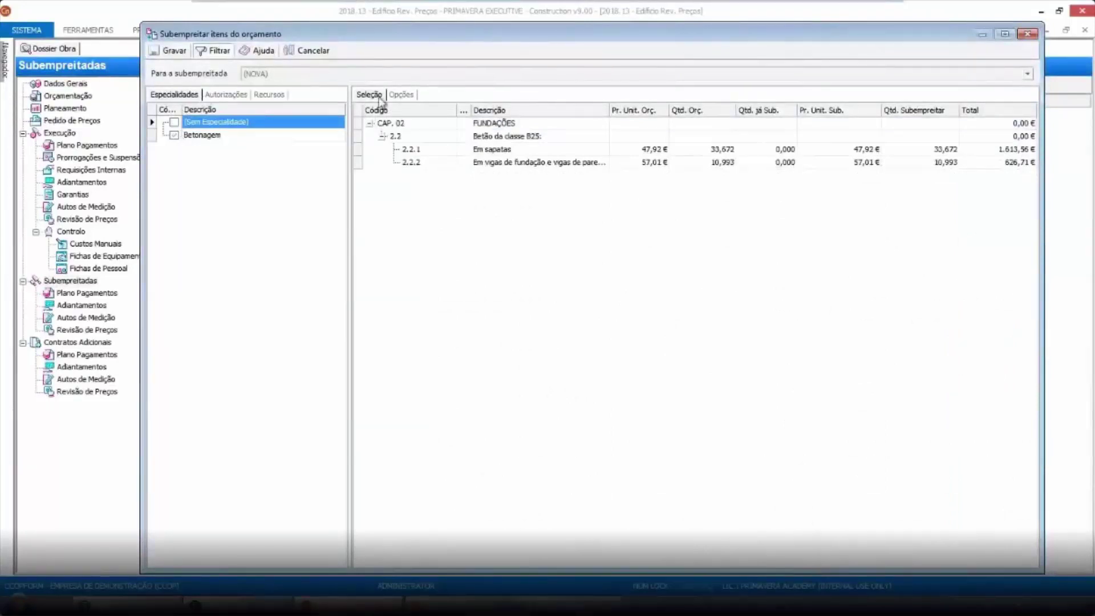
Generate a code for the new subcontract, describe it as "Sub A", and save it
click(403, 95)
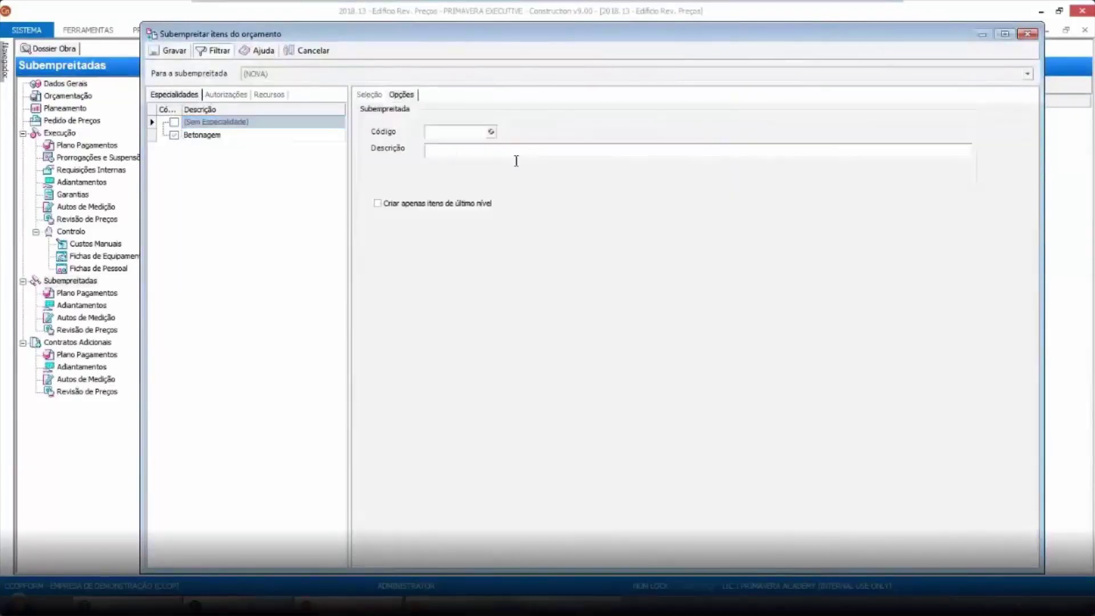
click(491, 132)
click(170, 50)
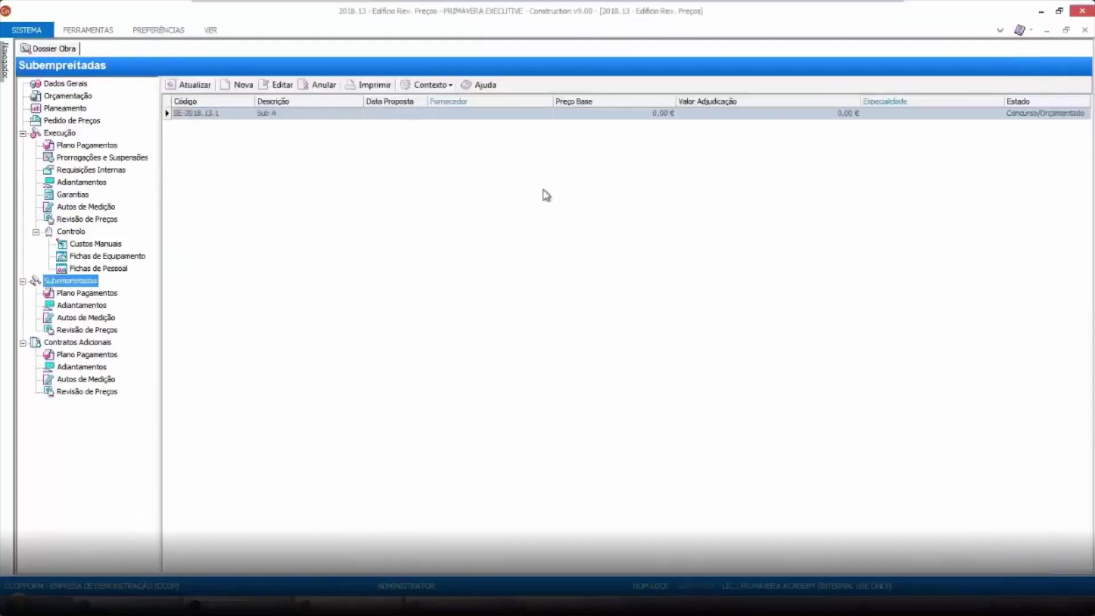
Review the base proposal of subcontract Sub A down to the items of 2.2, and return to the subcontract list
click(513, 114)
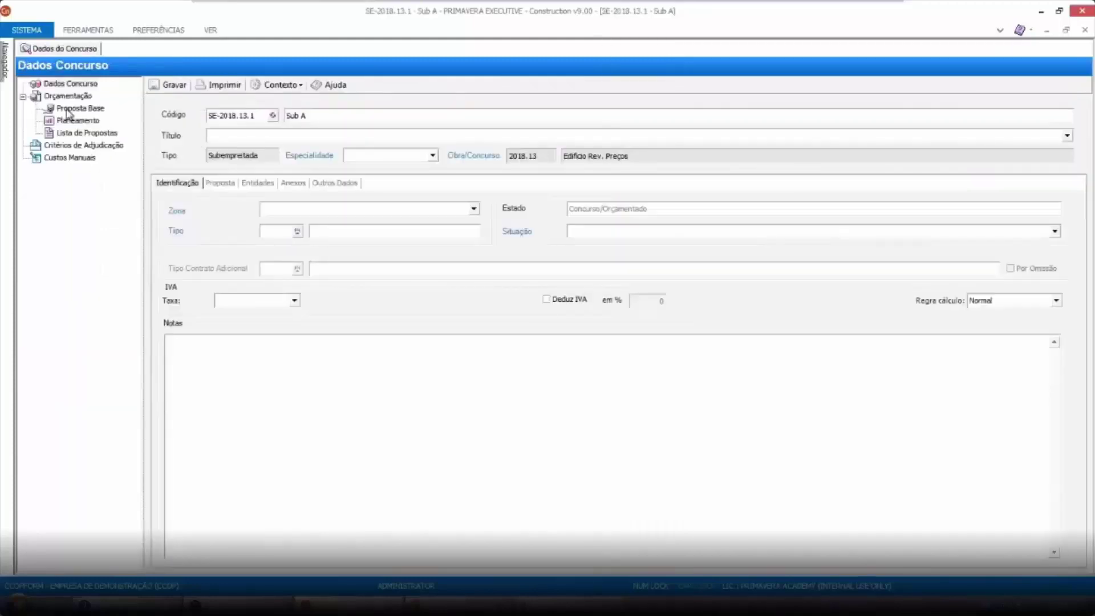
click(67, 110)
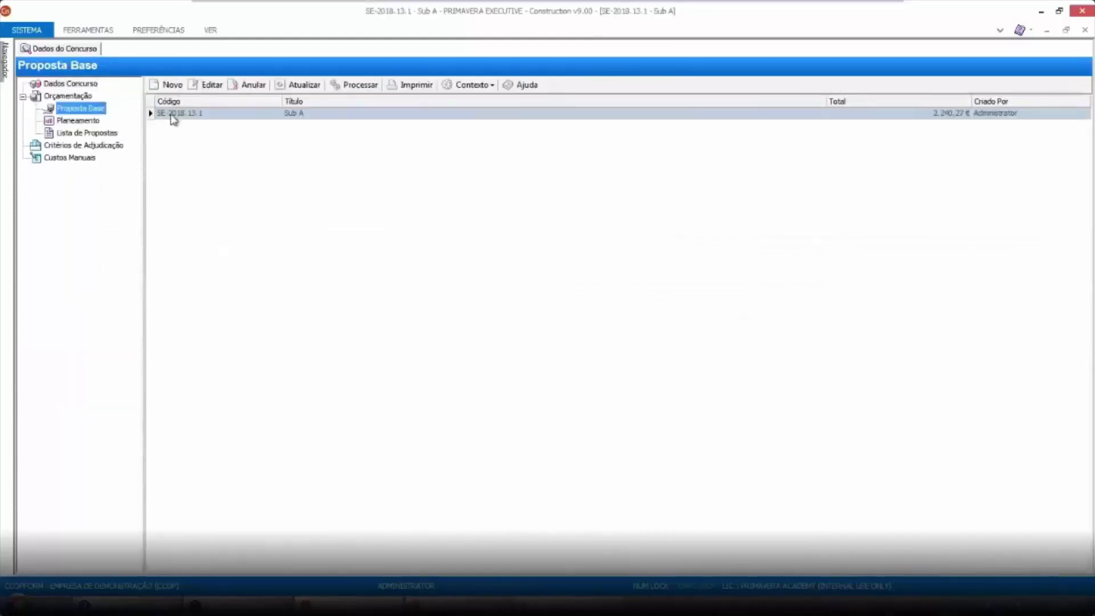
double_click(171, 114)
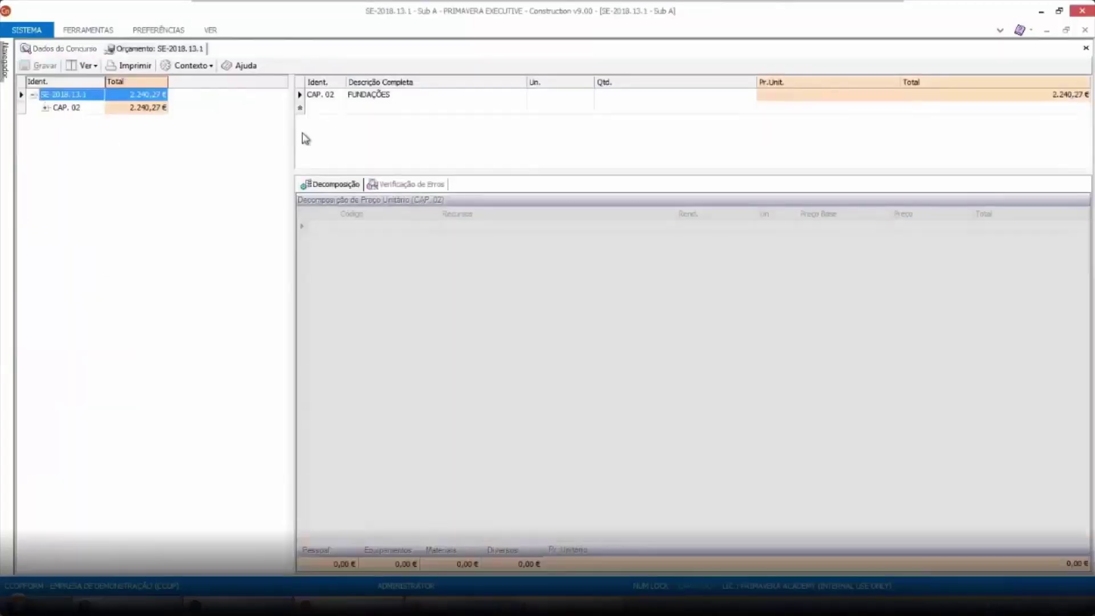
click(45, 108)
double_click(65, 120)
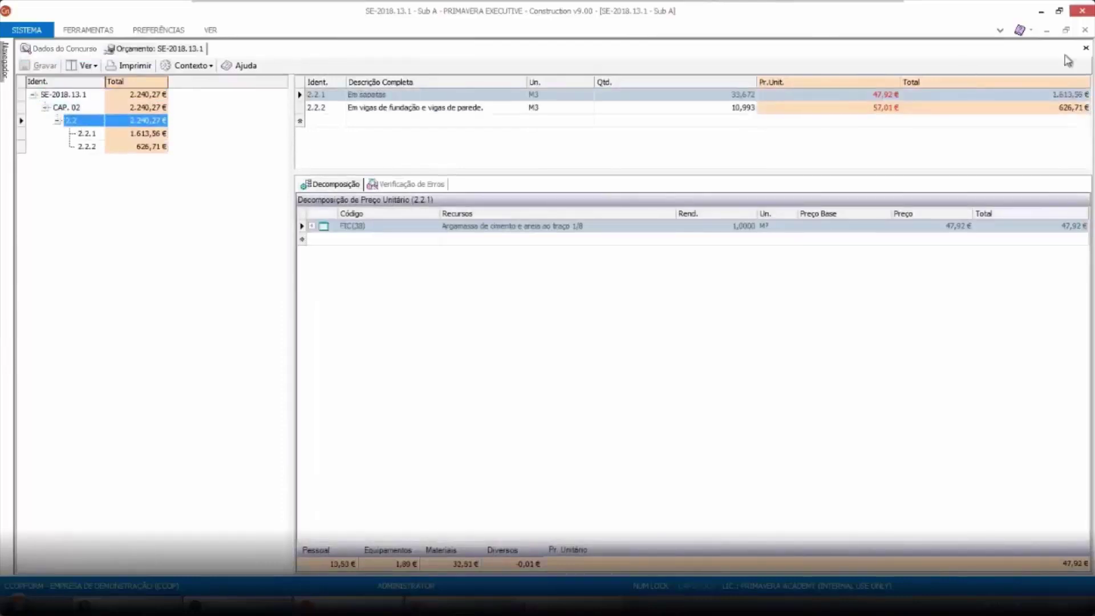
click(1085, 48)
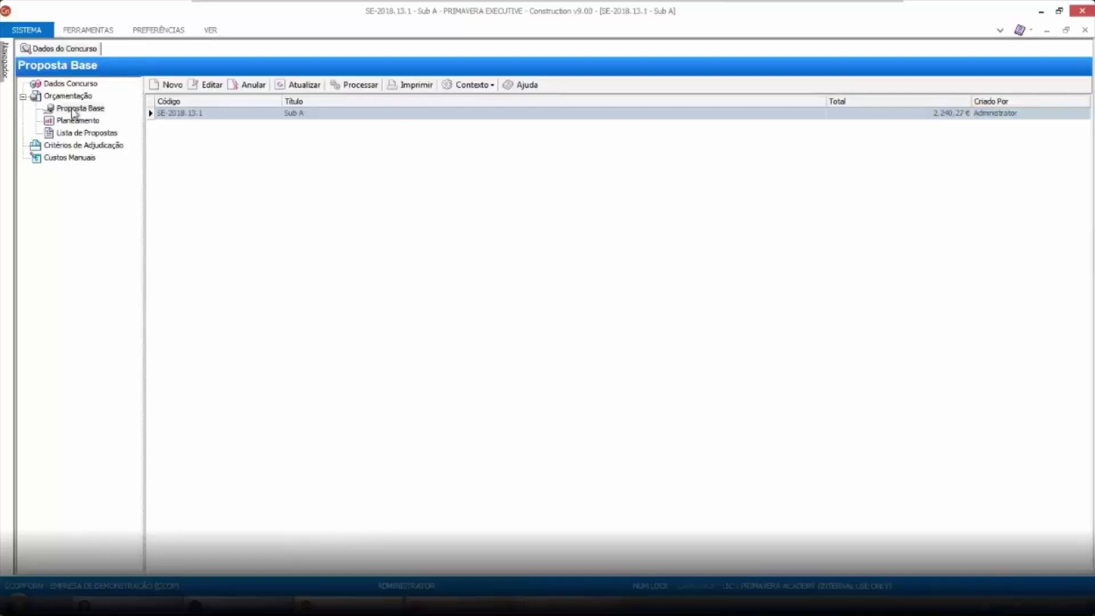
click(1085, 29)
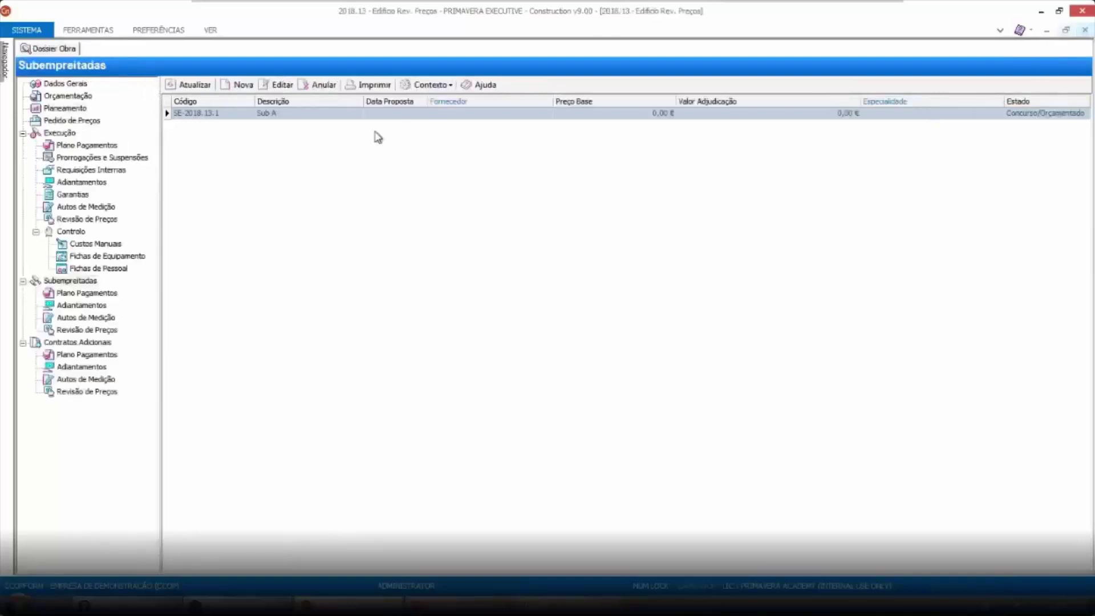
Change the state of the project's budget from closed to open and confirm the operation
click(67, 96)
click(487, 84)
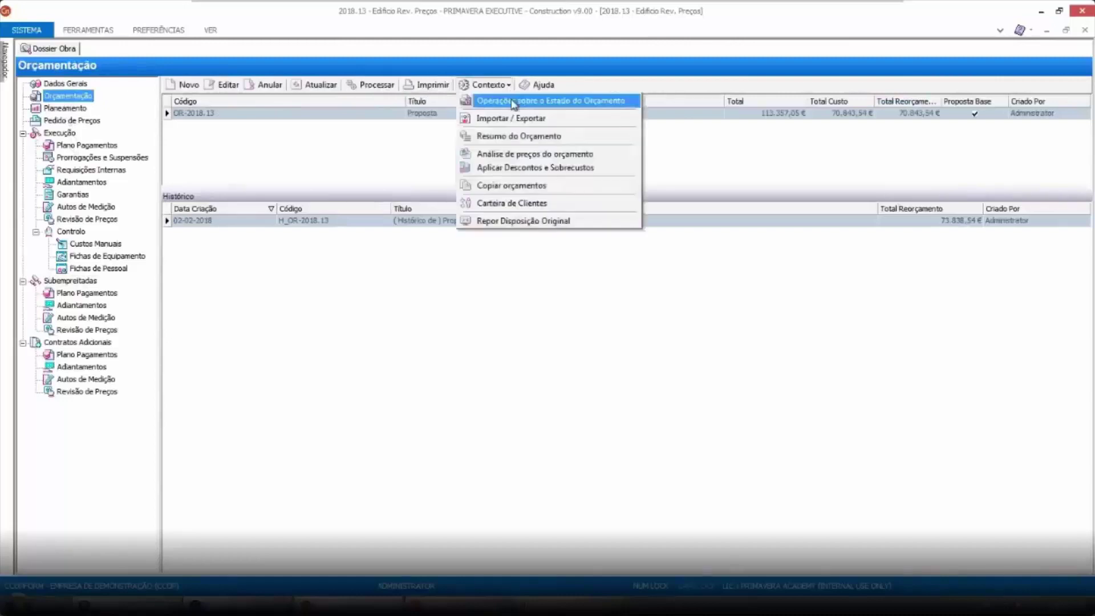
click(512, 101)
click(565, 192)
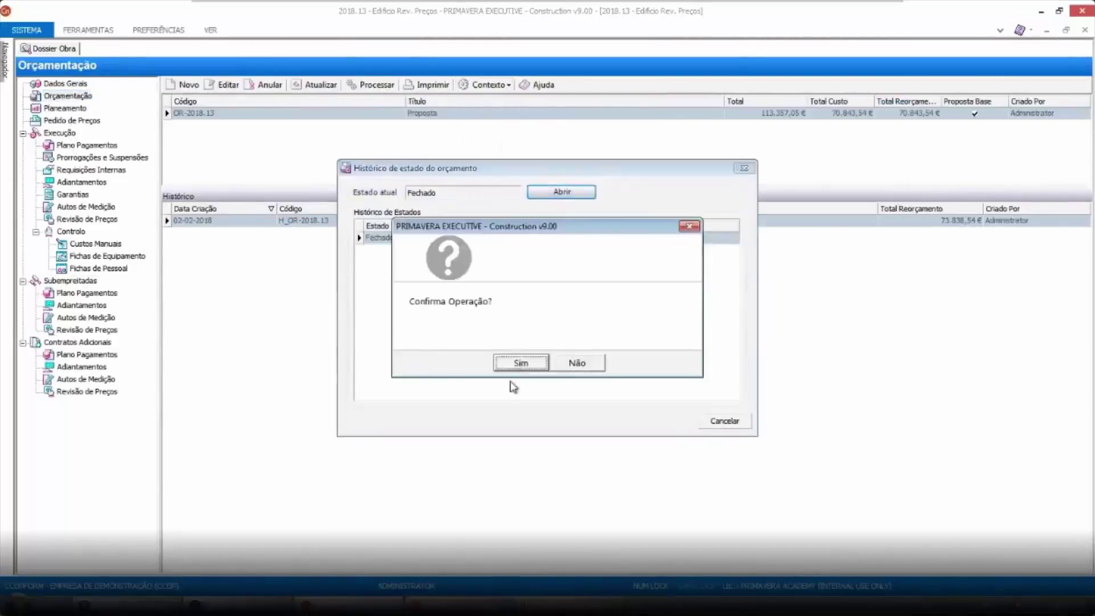
click(516, 363)
In the budget's Reorçamento, mark chapter CAP. 04 with items 4.1 and 4.2 and send them to subcontracting
click(530, 113)
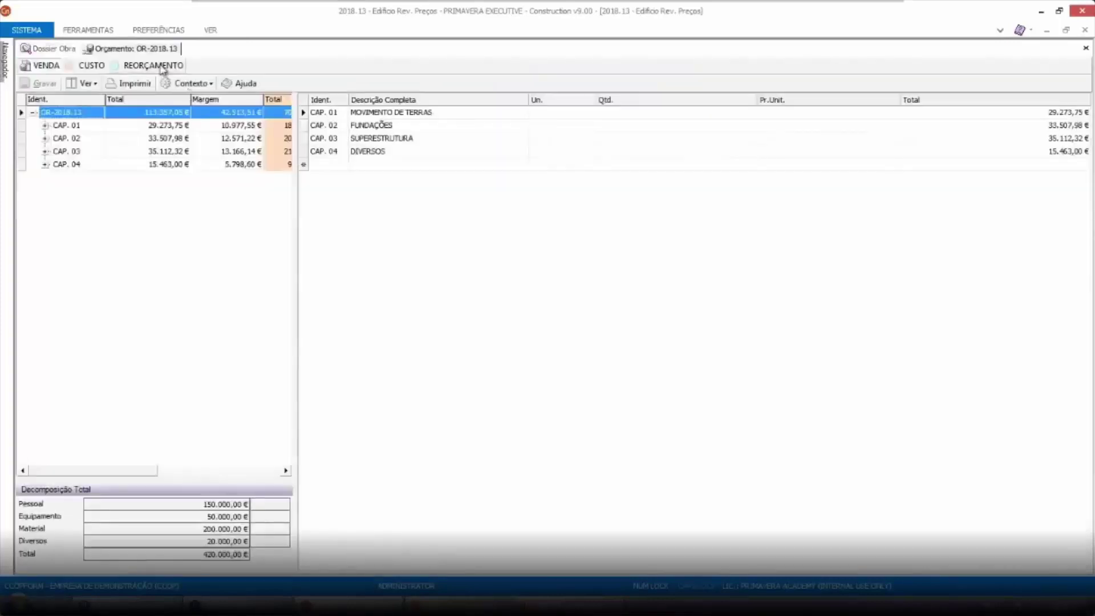
click(154, 65)
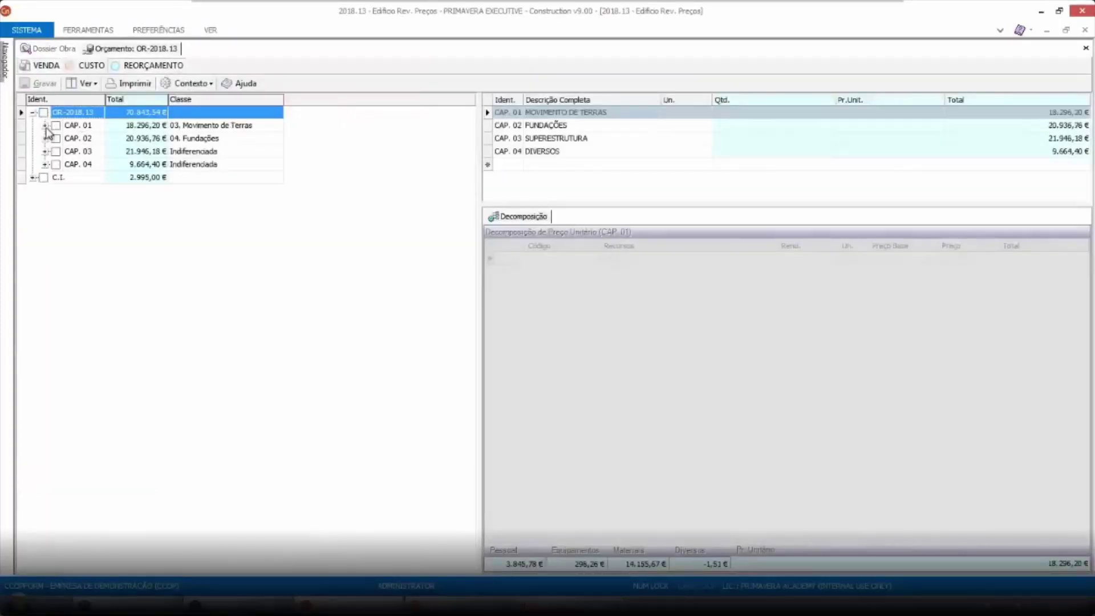
click(45, 164)
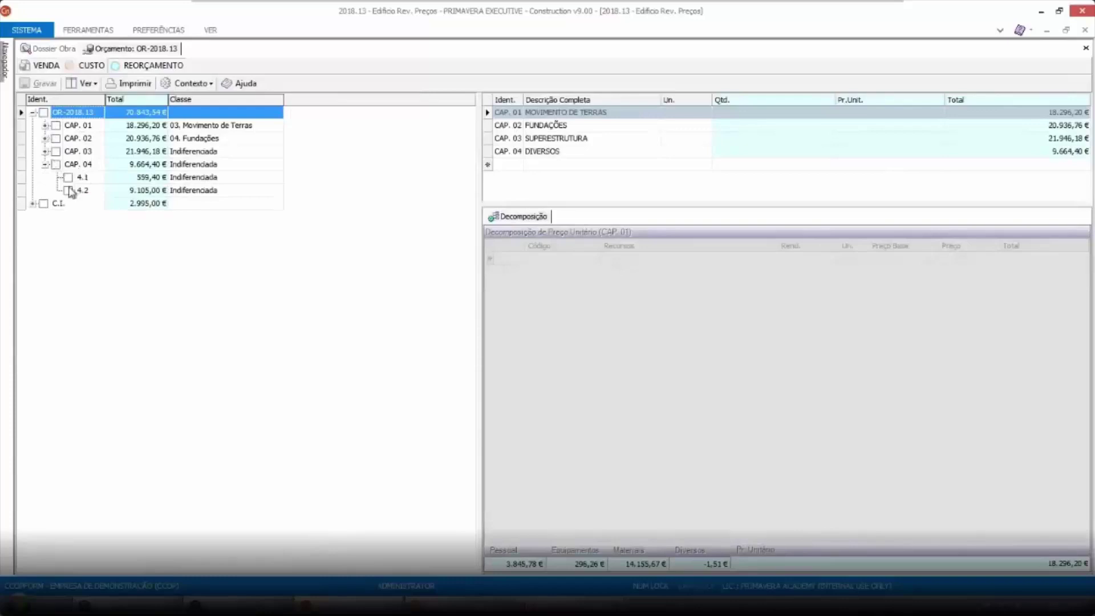
click(56, 165)
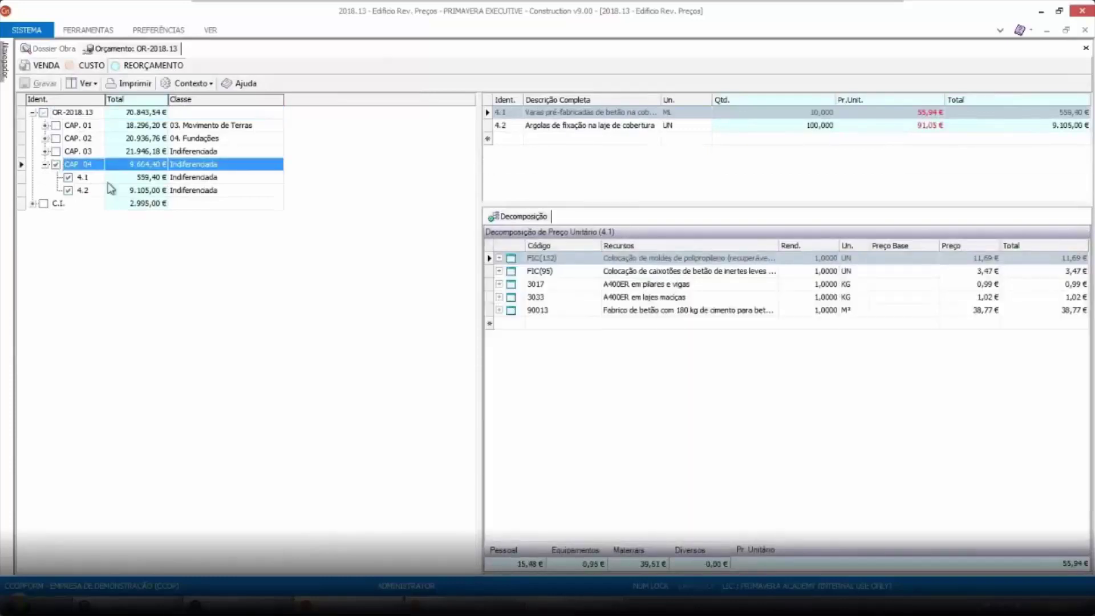
right_click(80, 168)
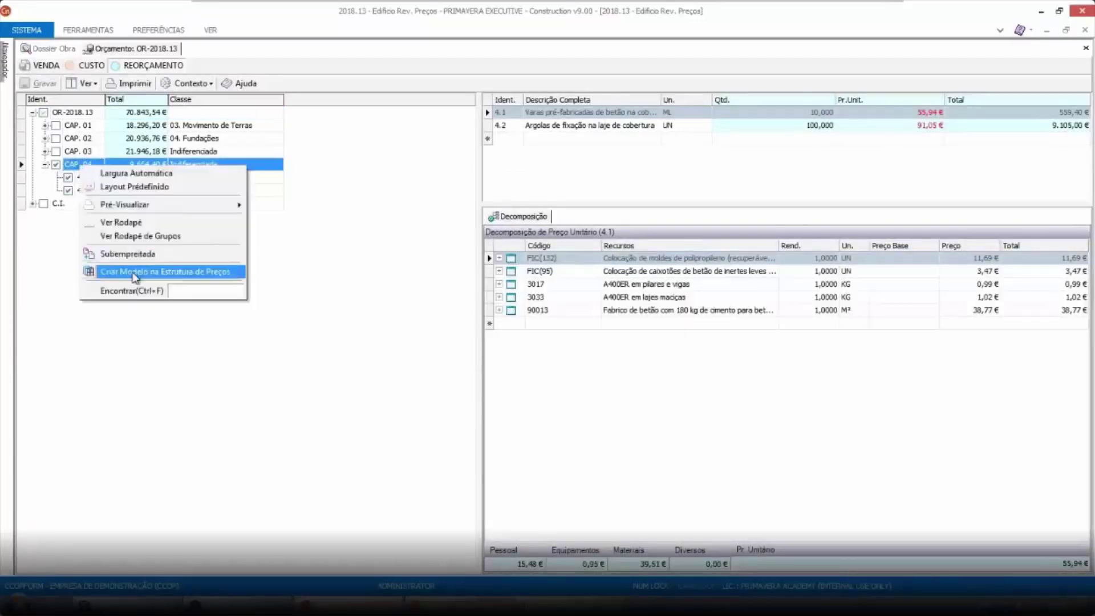
click(138, 259)
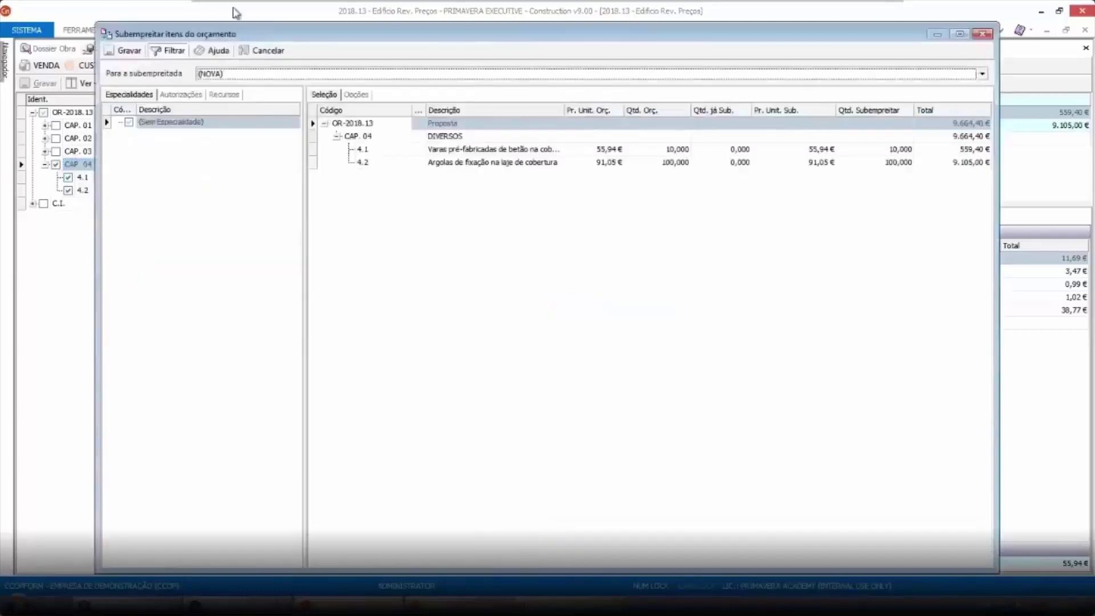
Assign the CAP. 04 items to a new subcontract (NOVA), with a description starting with "Nova", and save it
click(281, 75)
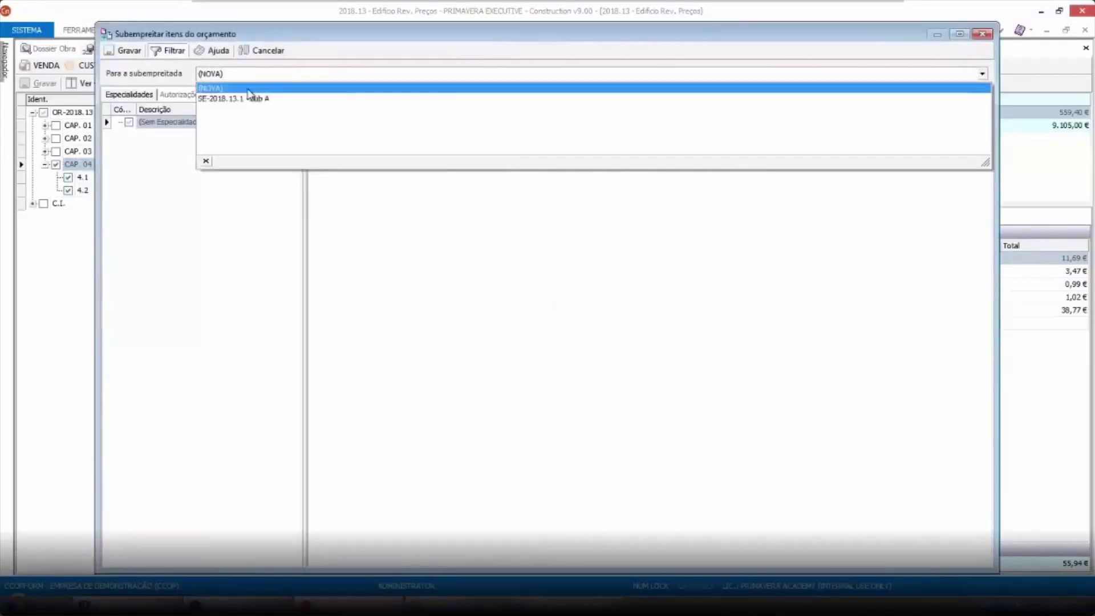
click(260, 88)
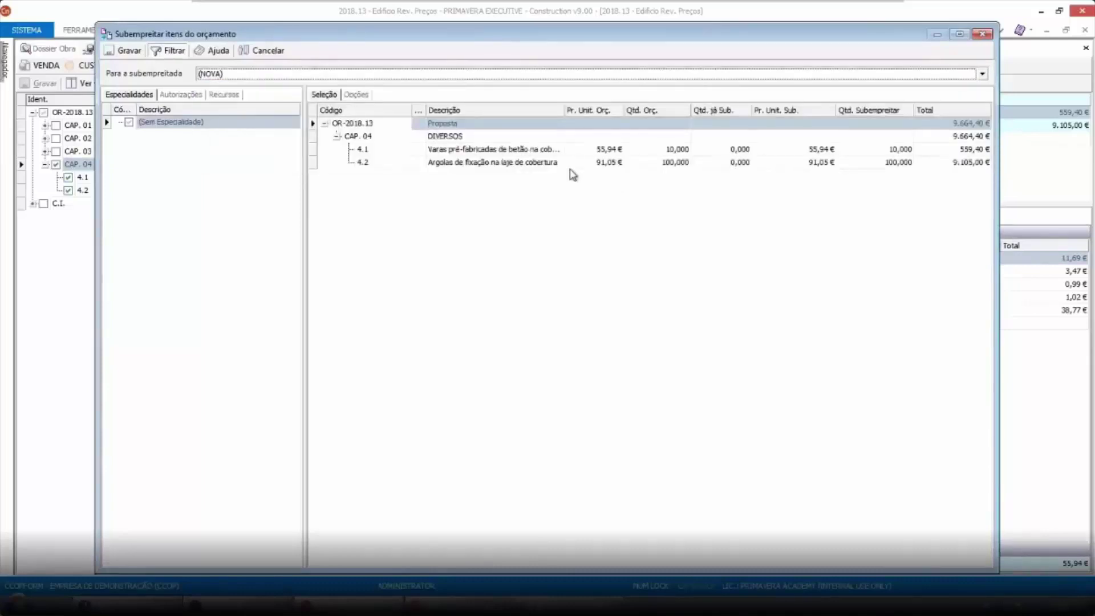
click(356, 96)
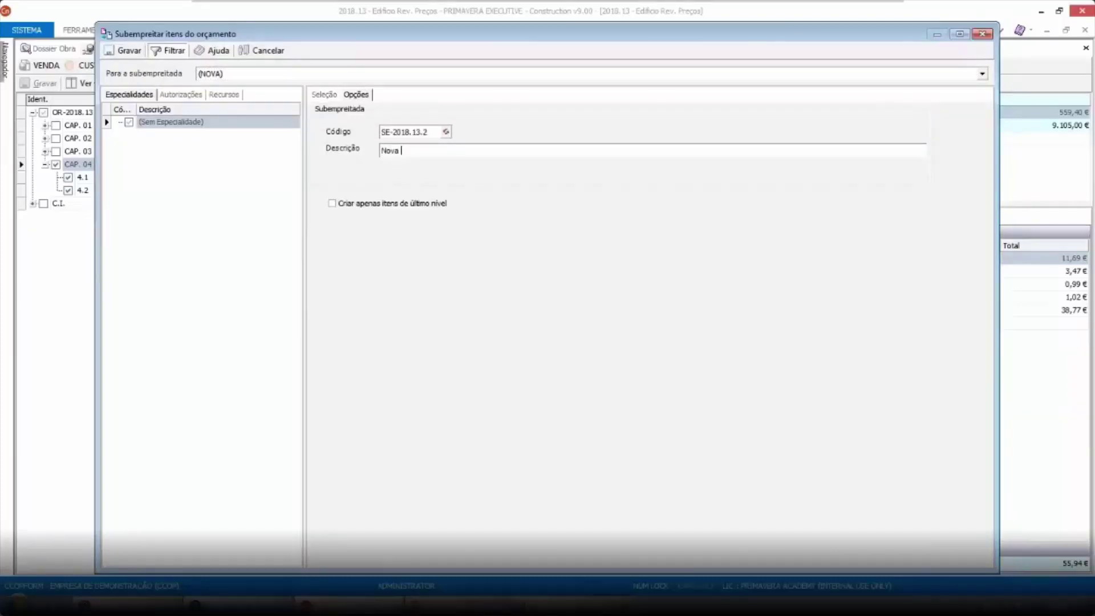
click(126, 52)
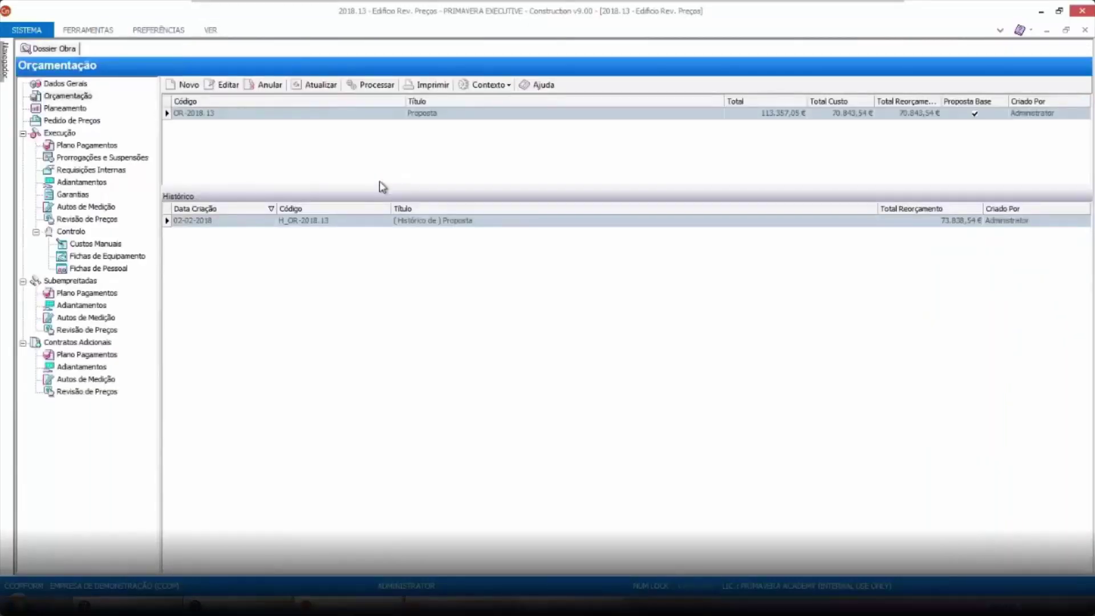
Open the base proposal budget of subcontract Sub A and expand chapter CAP. 02 down to its lowest-level items
click(85, 285)
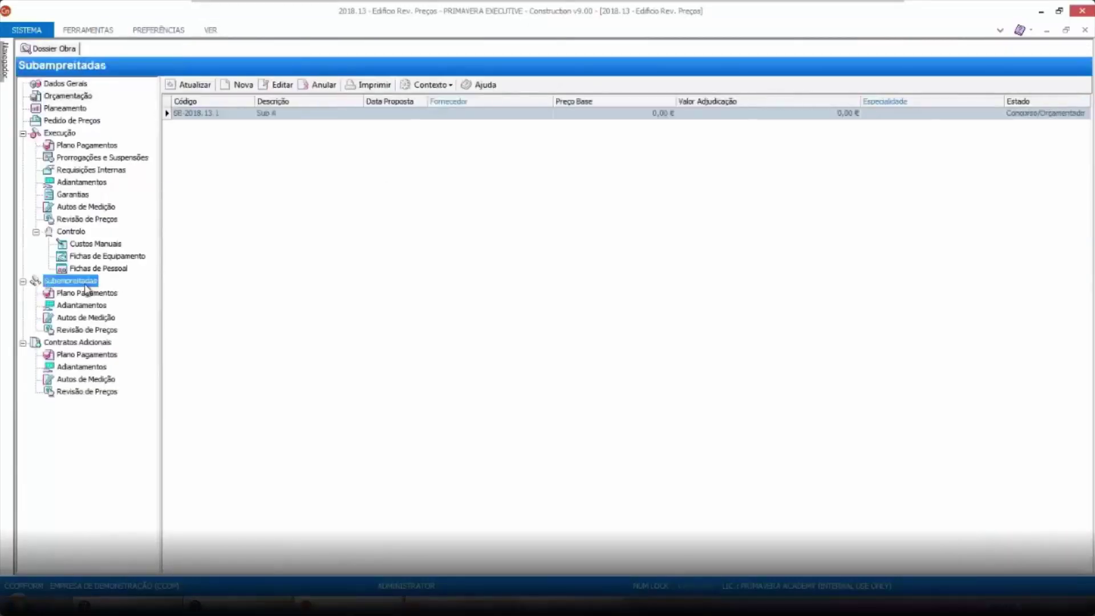
double_click(623, 114)
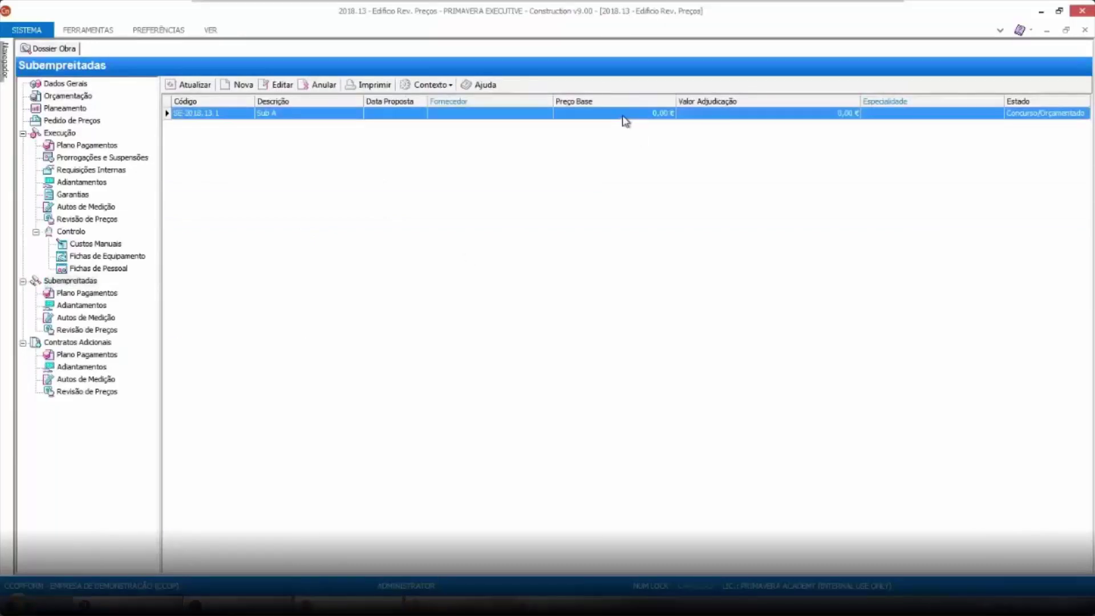
click(93, 108)
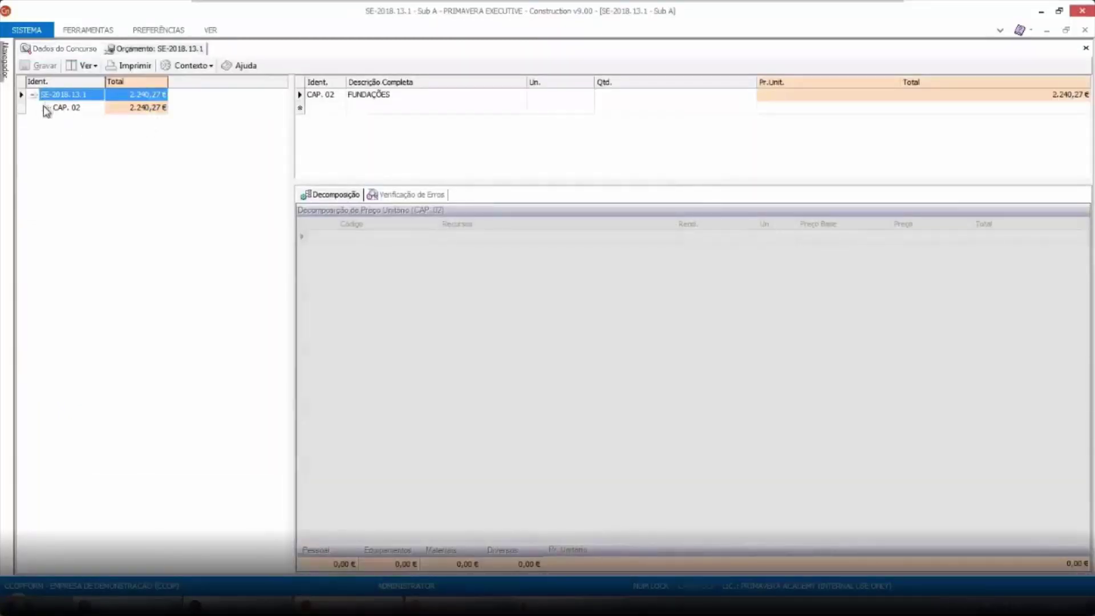
click(46, 110)
click(58, 120)
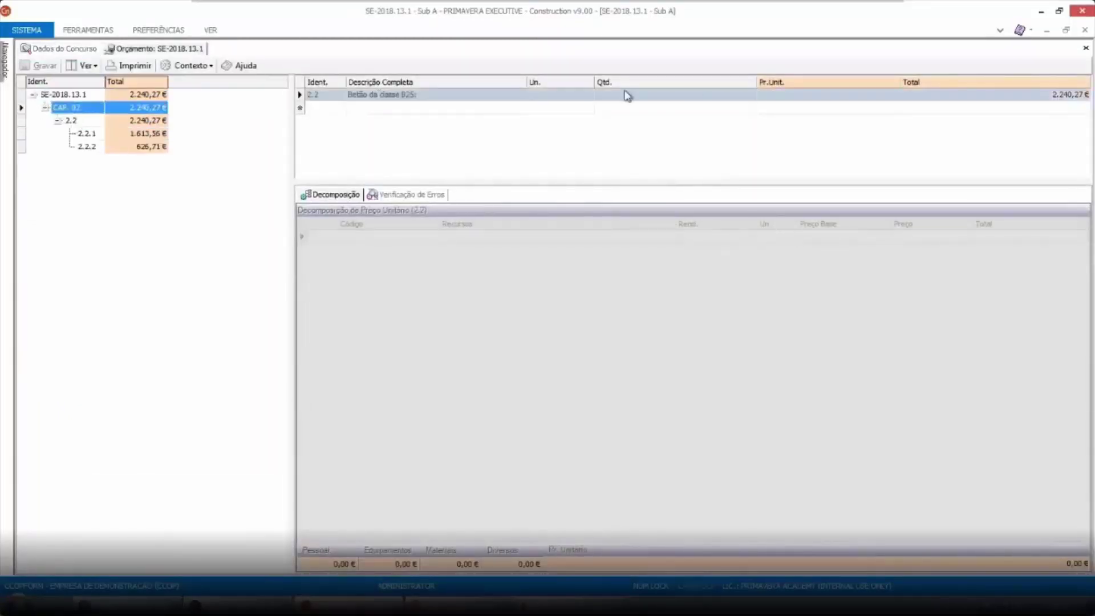
In Sub A's budget, delete resource FIC(38) from the unit price decomposition of item 2.2.1 (Em sapatas) and confirm the deletion
click(95, 121)
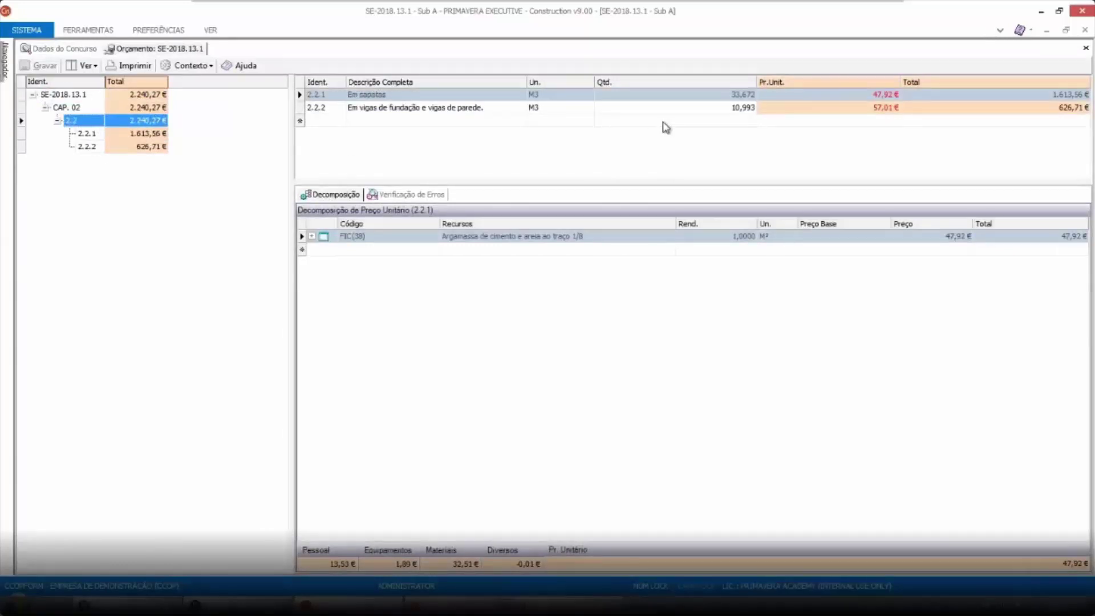
click(312, 237)
click(867, 98)
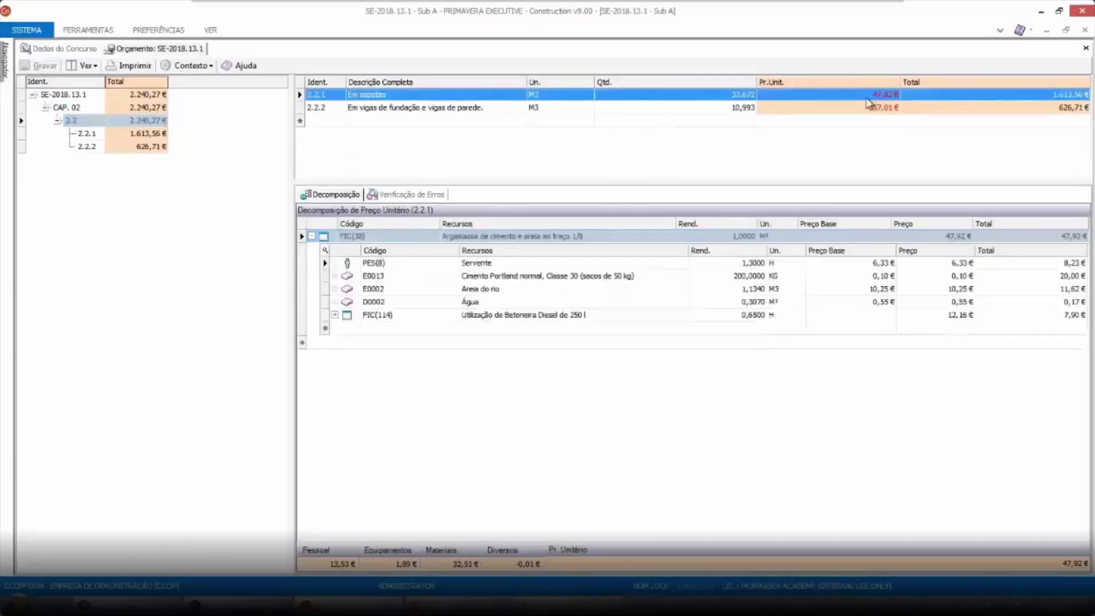
click(303, 237)
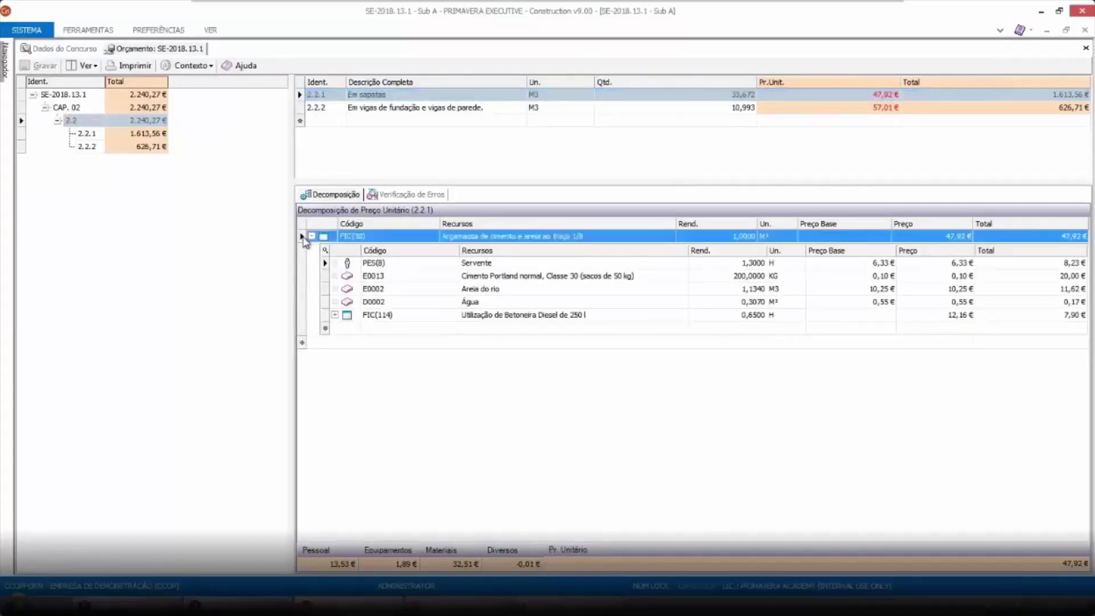
key(Delete)
click(522, 366)
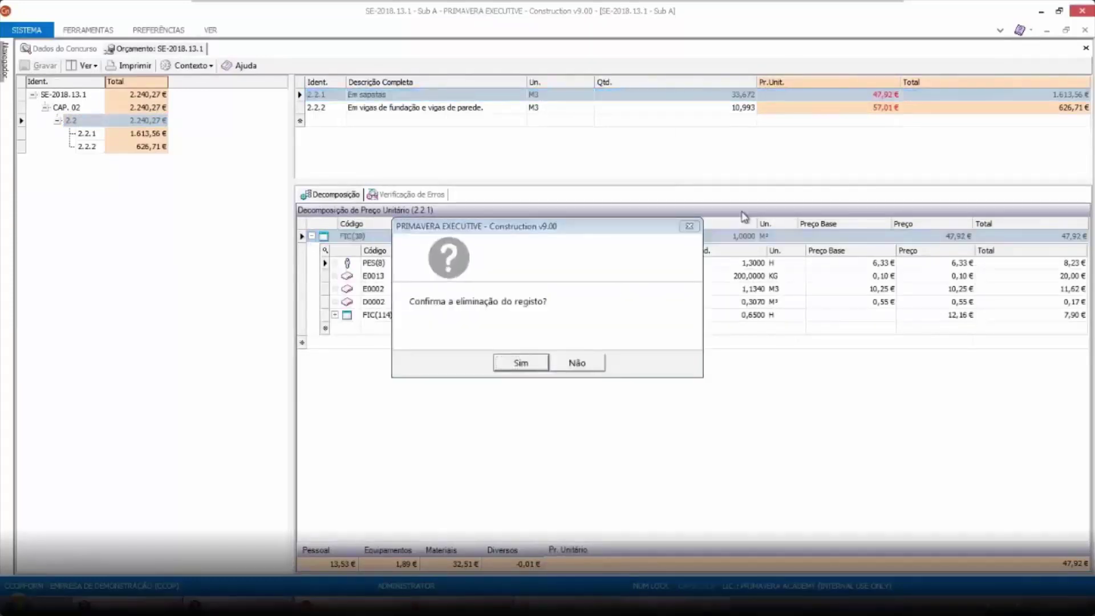
Set the unit price of item 2.2.1 (Em sapatas) to 50,00 €, then save and close the Sub A budget
click(885, 112)
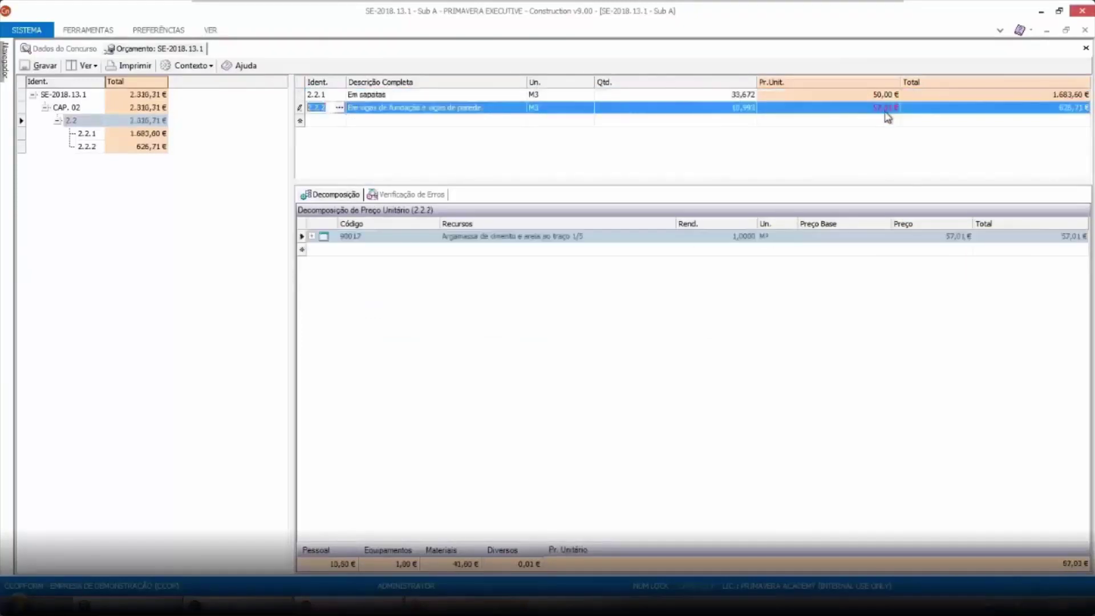
click(41, 66)
click(1085, 48)
Change the state of subcontract Sub A with the option Adjudicar o Concurso, leaving the client, notes and new situation empty
click(71, 84)
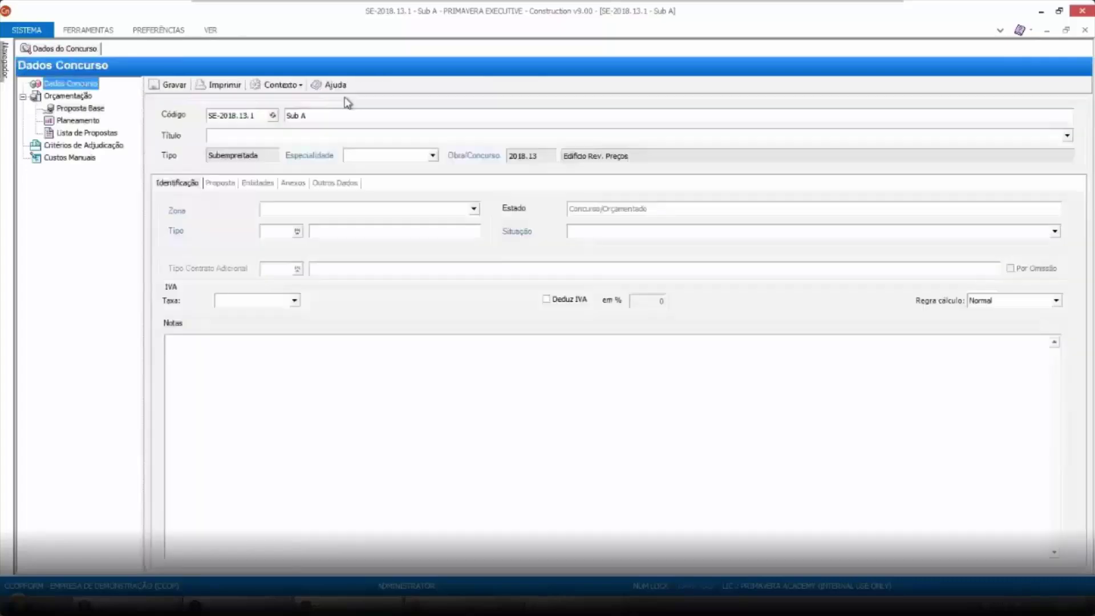
click(298, 85)
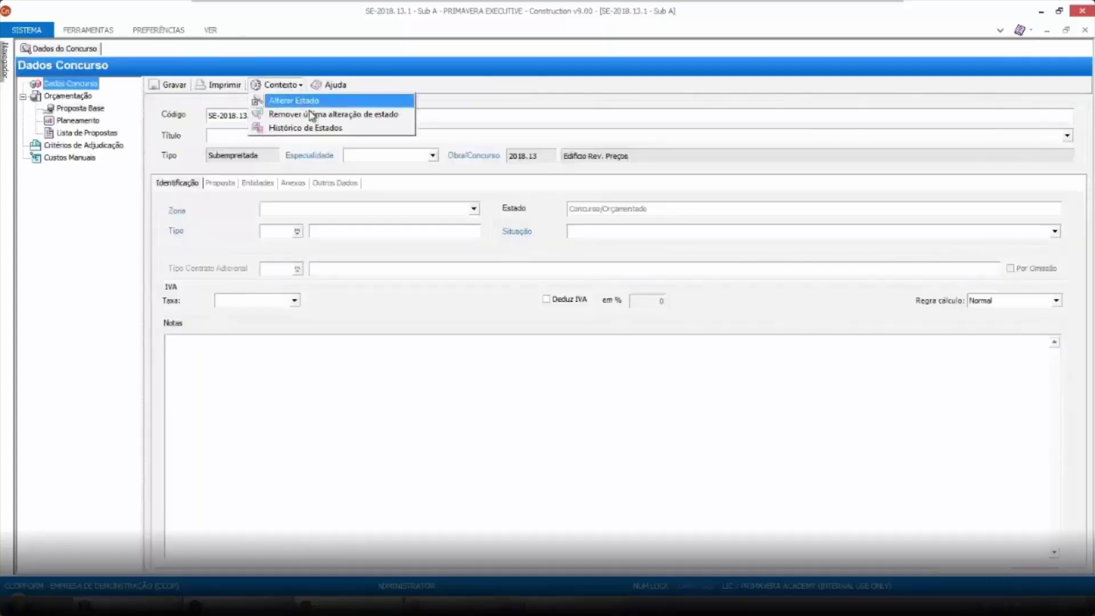
click(303, 101)
click(637, 413)
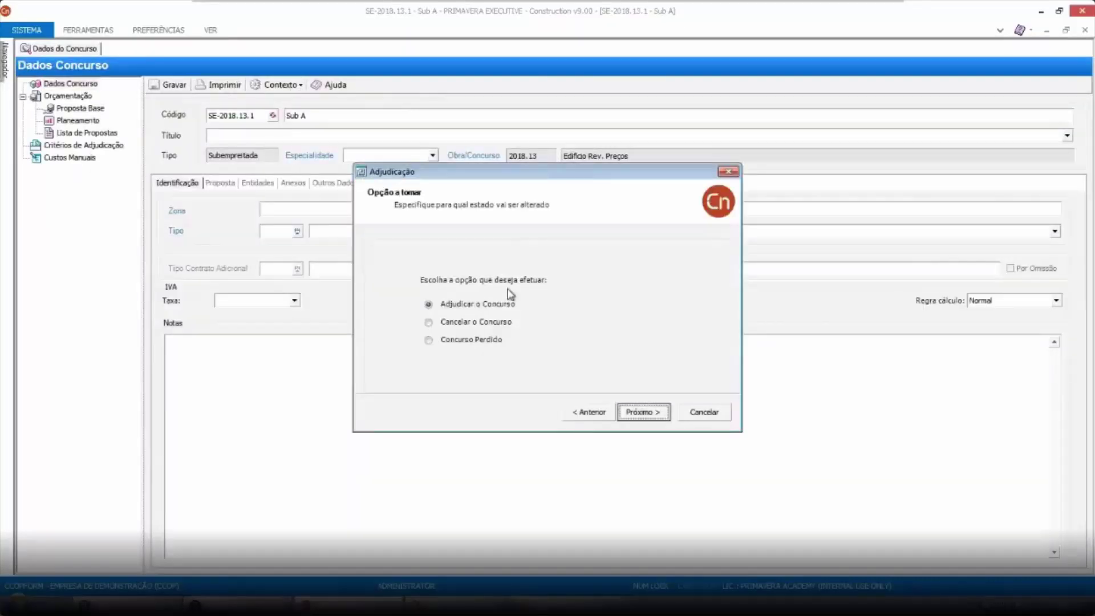
click(629, 414)
click(643, 413)
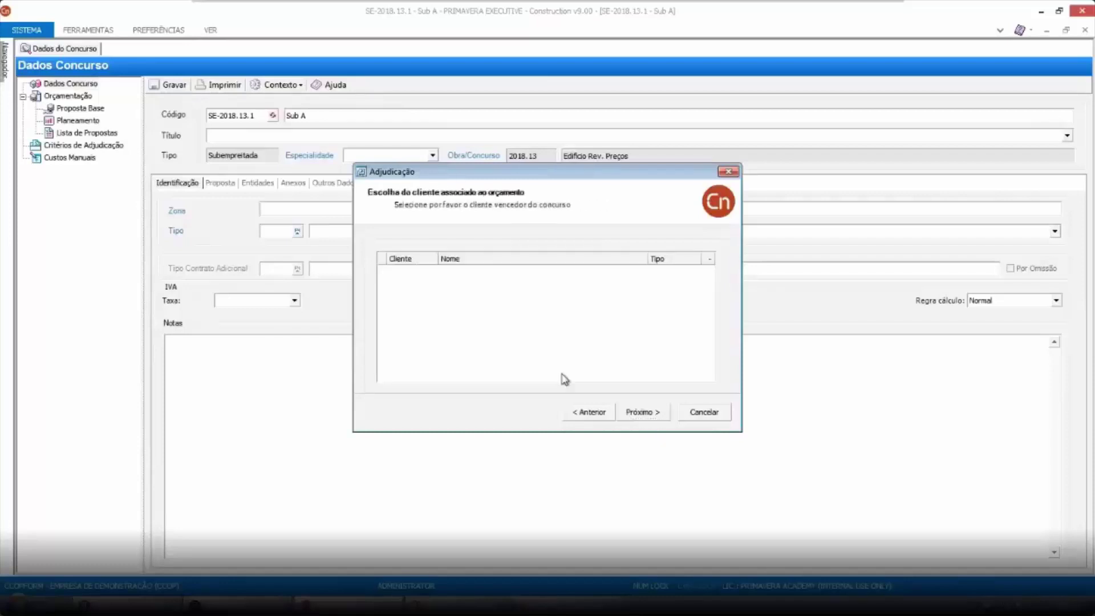
click(643, 415)
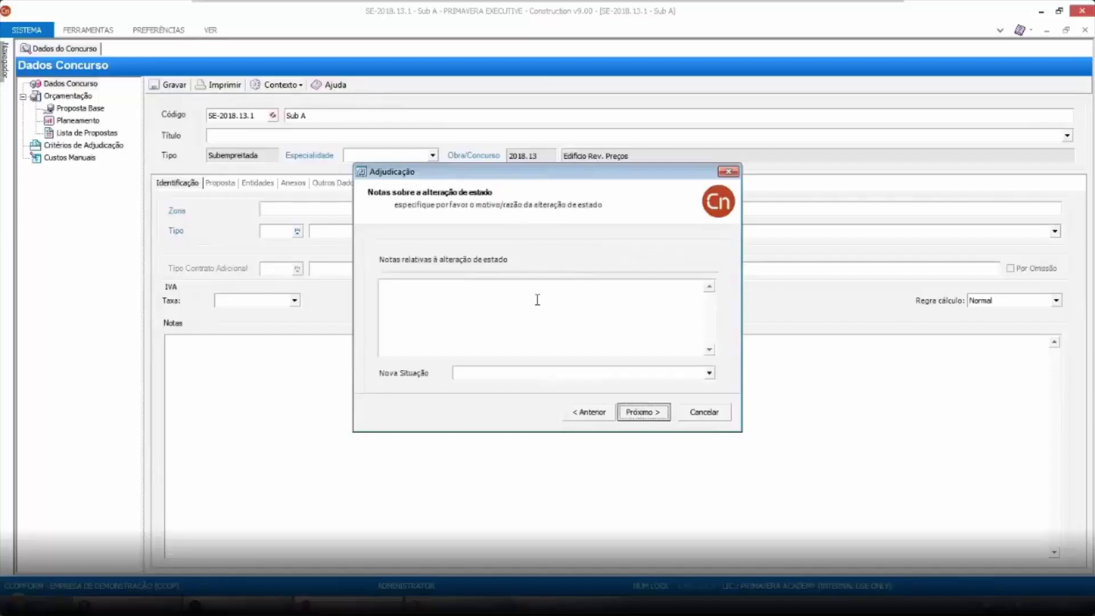
click(643, 413)
key(Return)
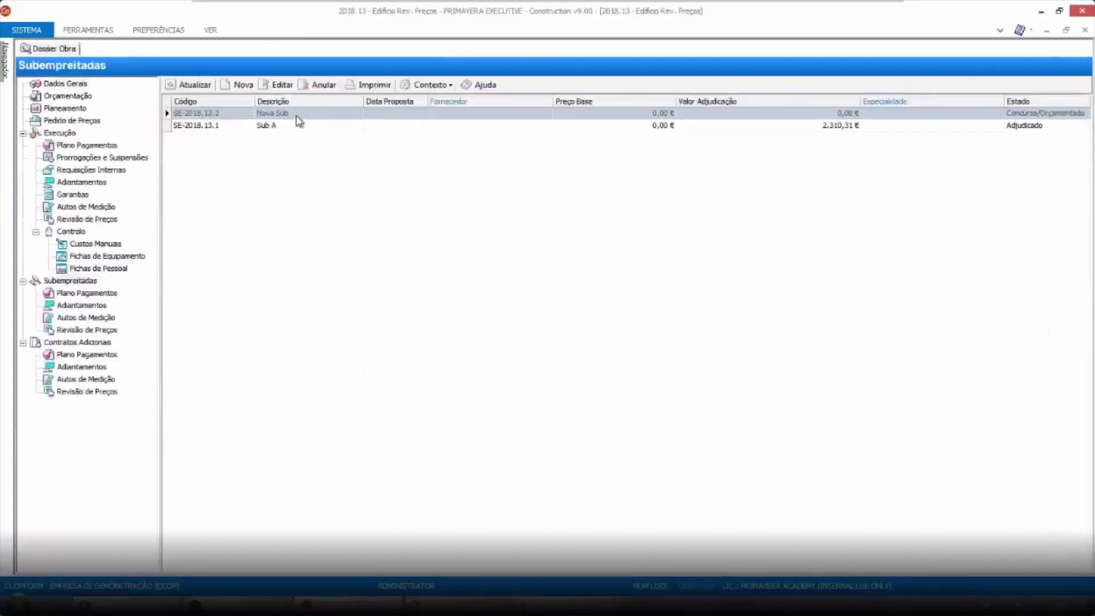
Consign the awarded subcontract Sub A through a state change, keeping the proposed consignment date and approved works amount
click(1009, 126)
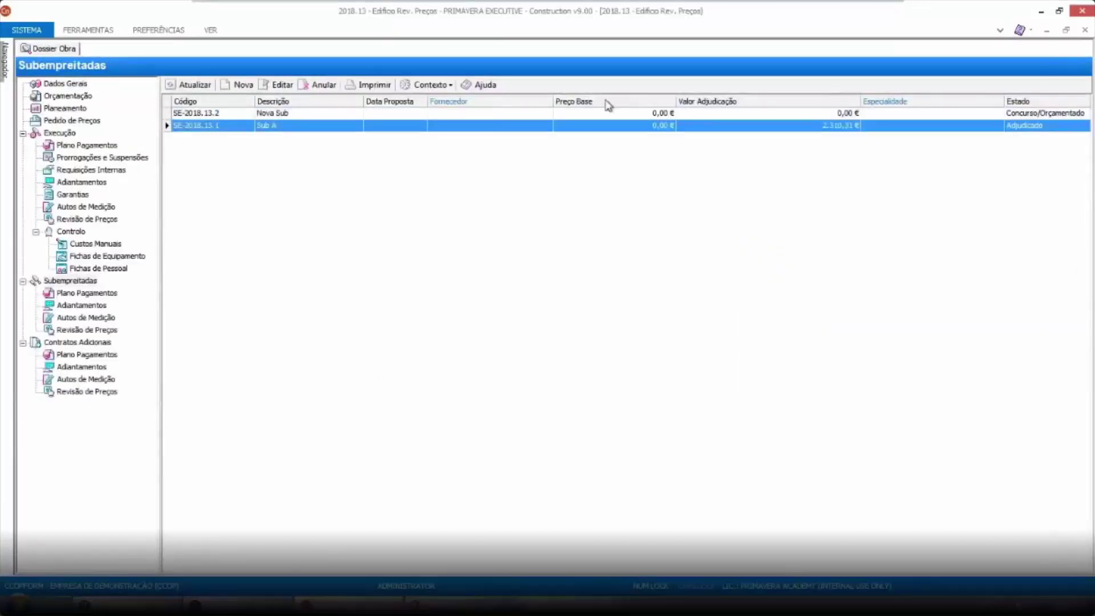
click(455, 86)
click(454, 101)
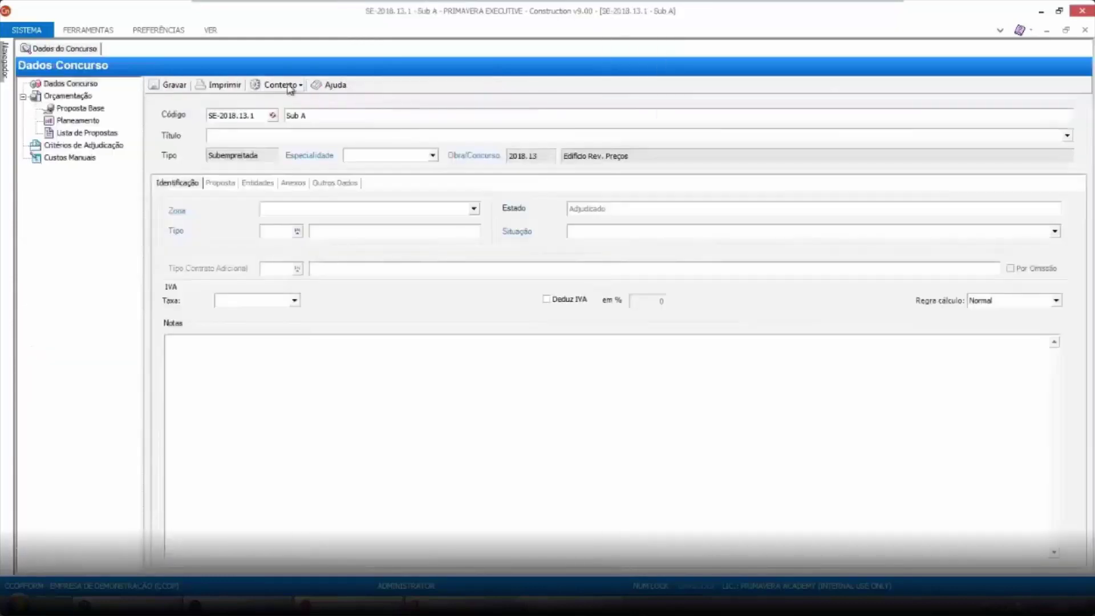
click(278, 84)
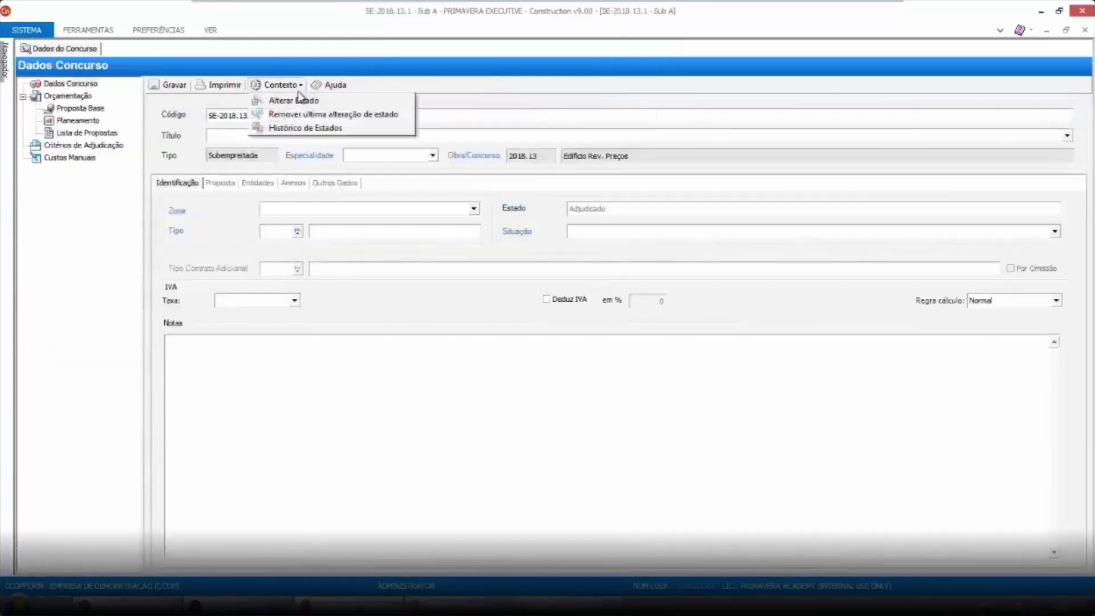
click(305, 101)
click(649, 415)
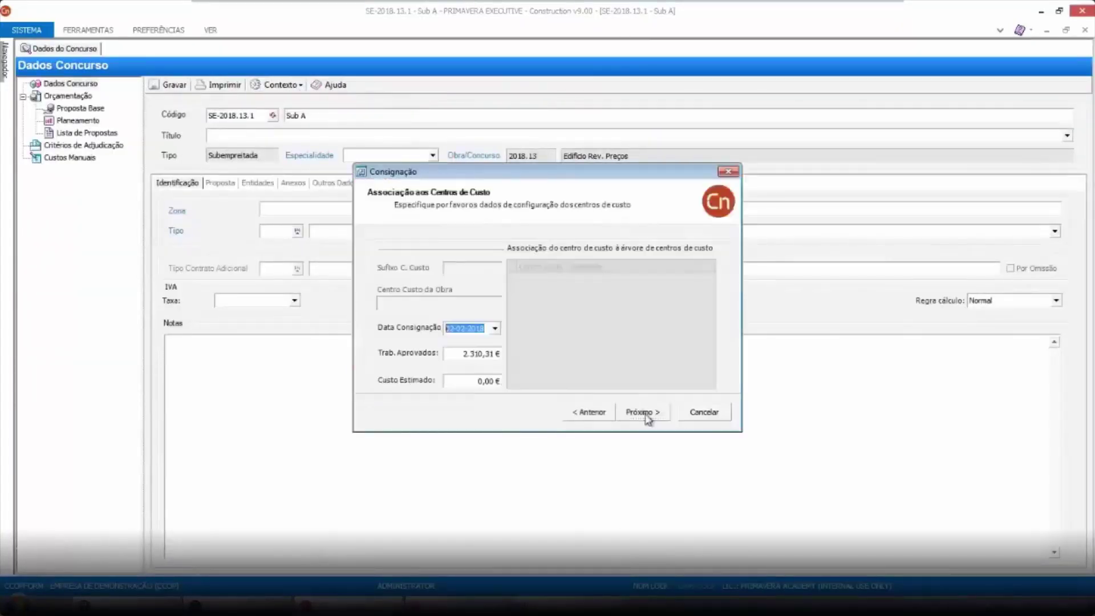
click(641, 415)
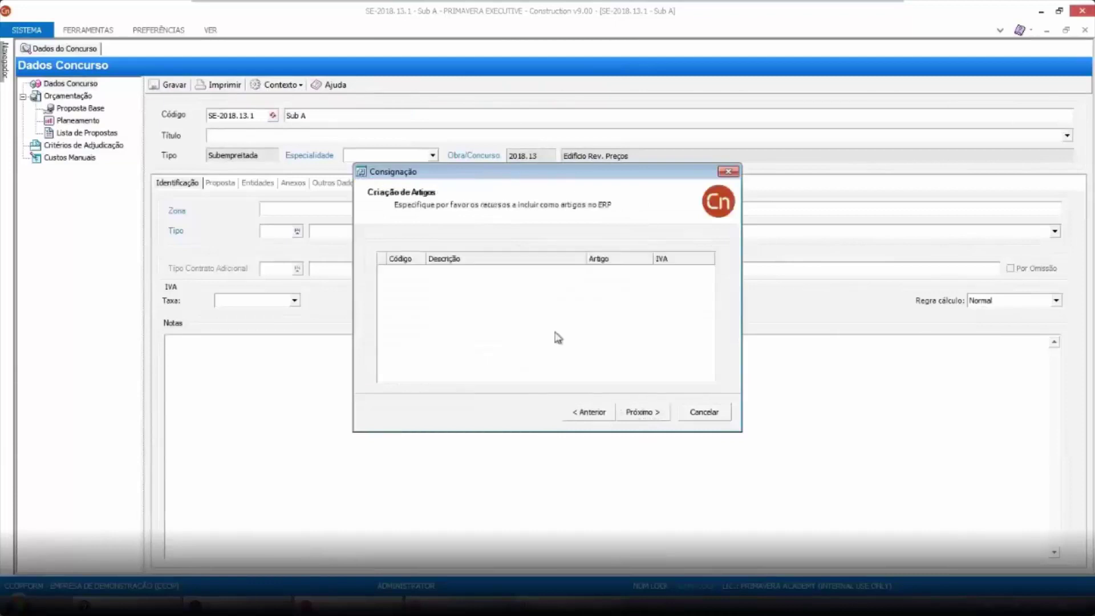
click(644, 416)
click(641, 416)
click(642, 416)
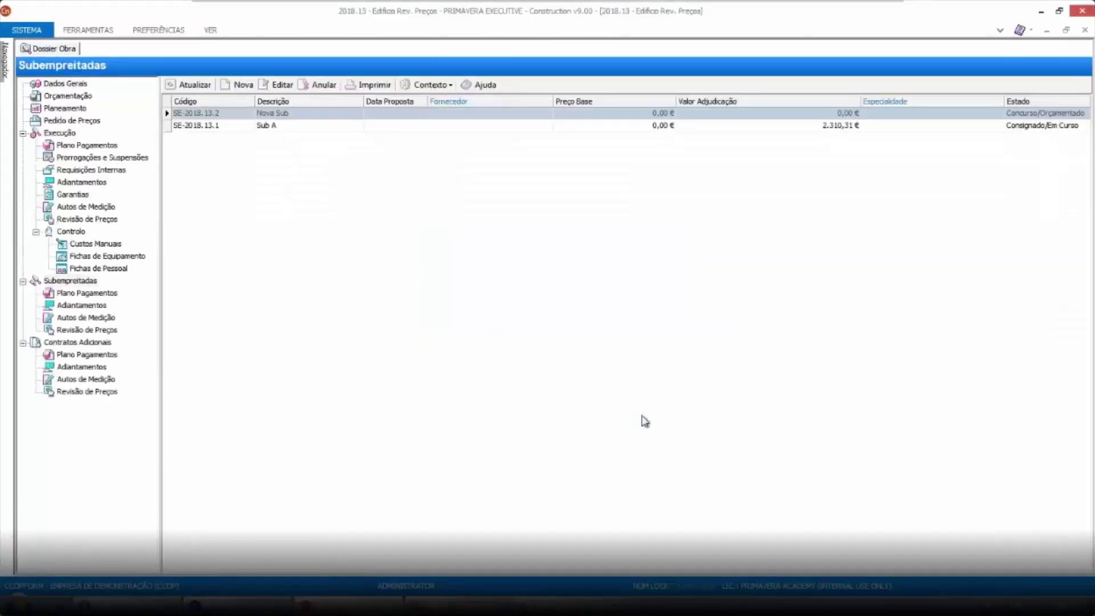
Close the current project, display the maximized list of projects (Obras) and open project 2018.12, Obra Edifício A
click(1085, 30)
click(1085, 30)
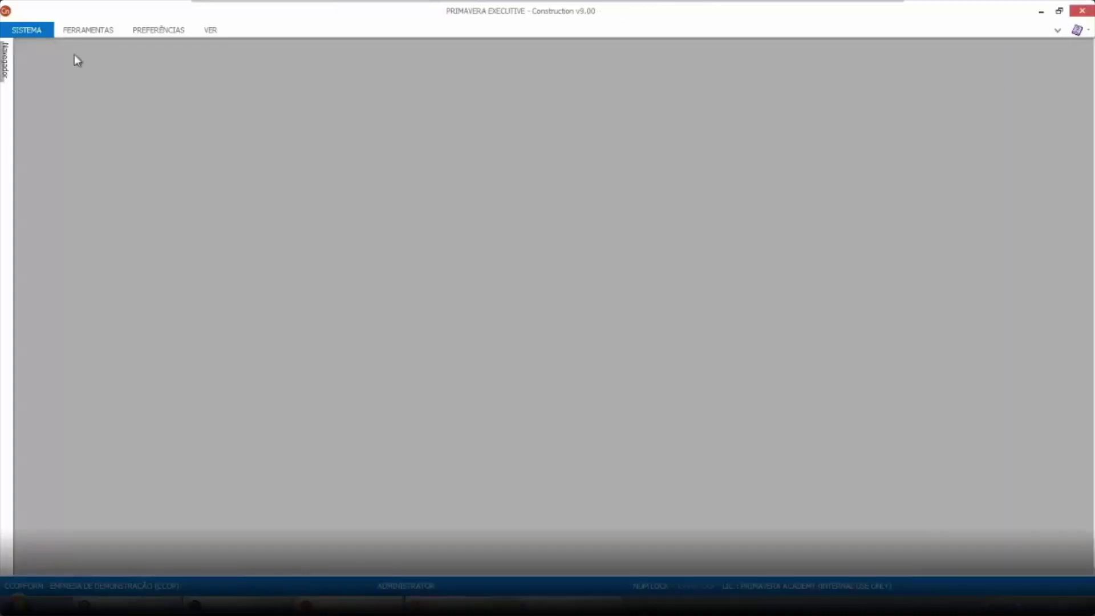
click(6, 68)
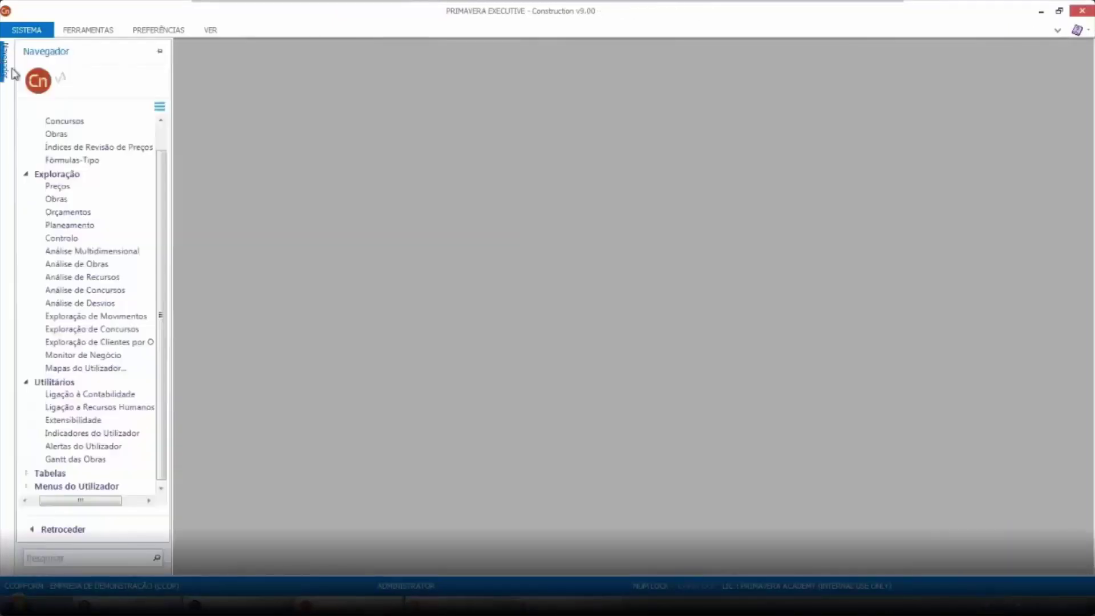
click(68, 136)
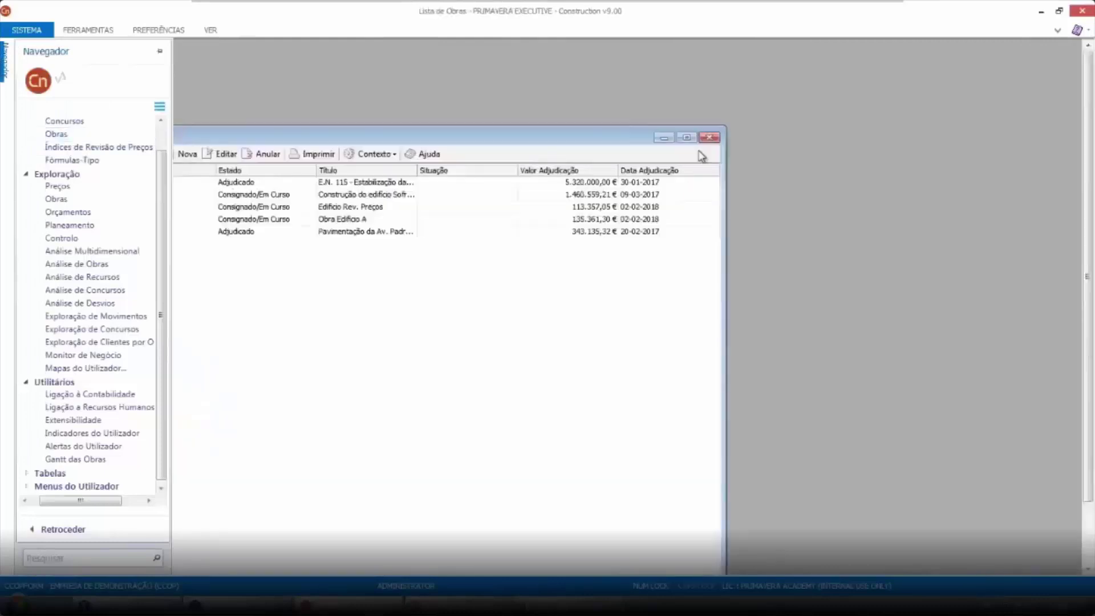
click(686, 137)
double_click(283, 114)
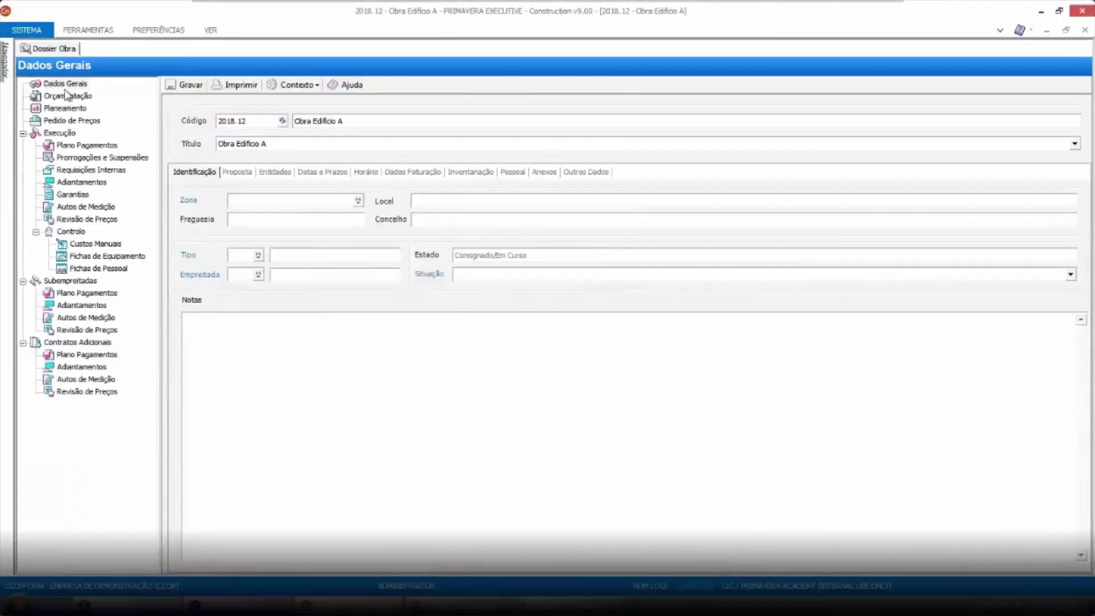
Examine the subcontracts, additional contracts and subcontract payment plan of project 2018.12, and close the project
click(64, 281)
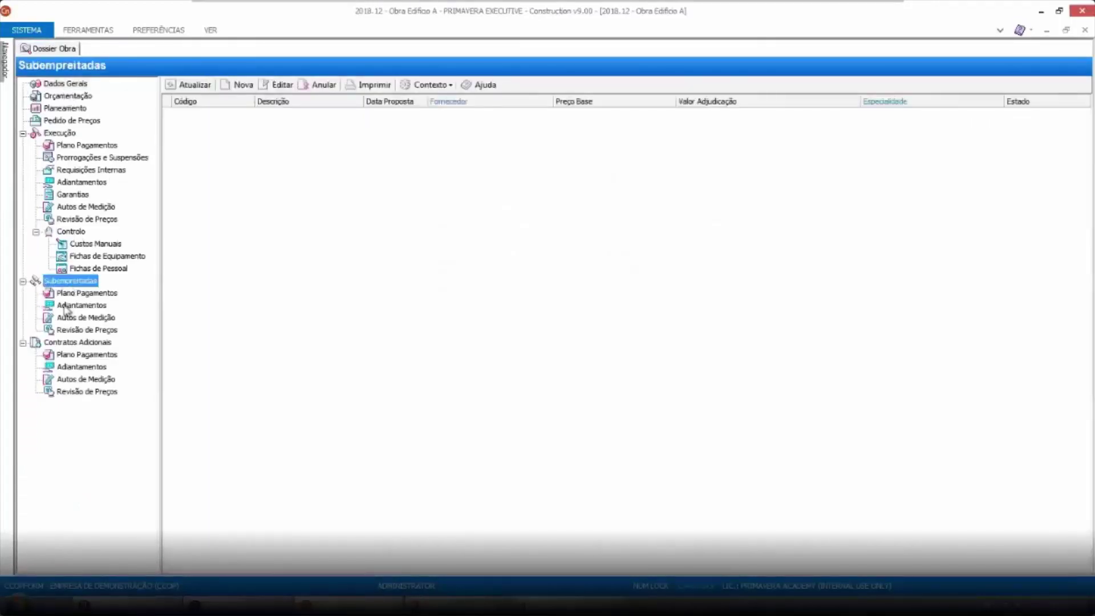
click(77, 342)
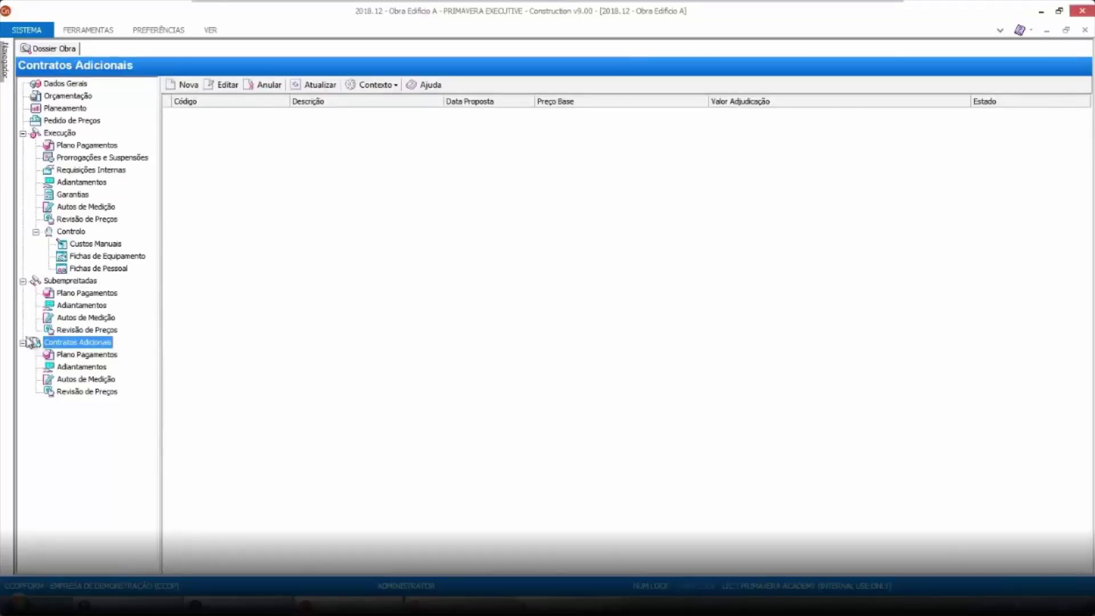
click(71, 281)
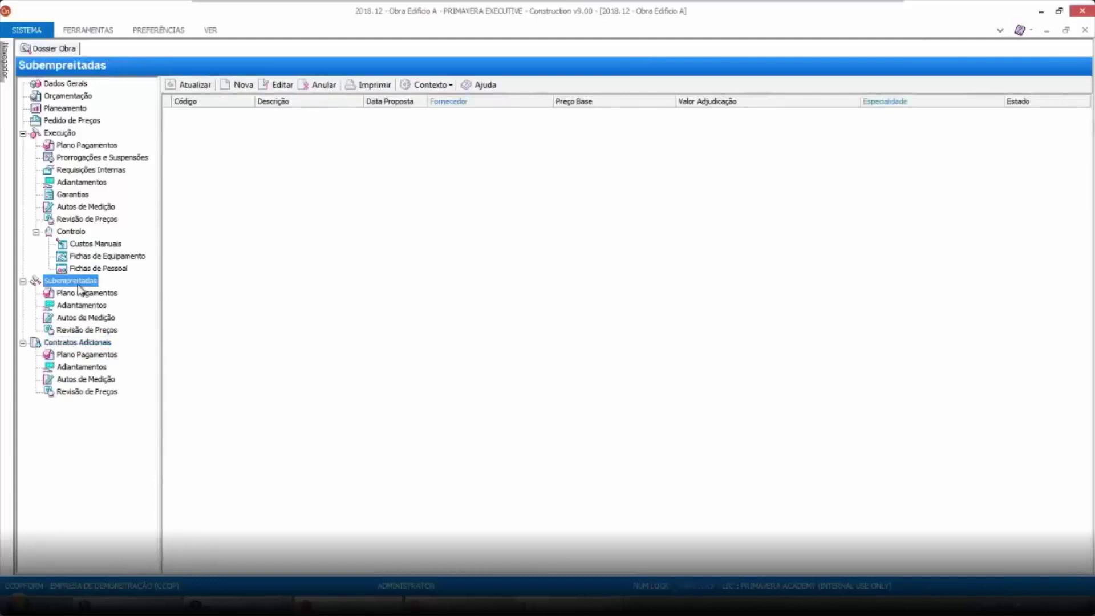
click(80, 293)
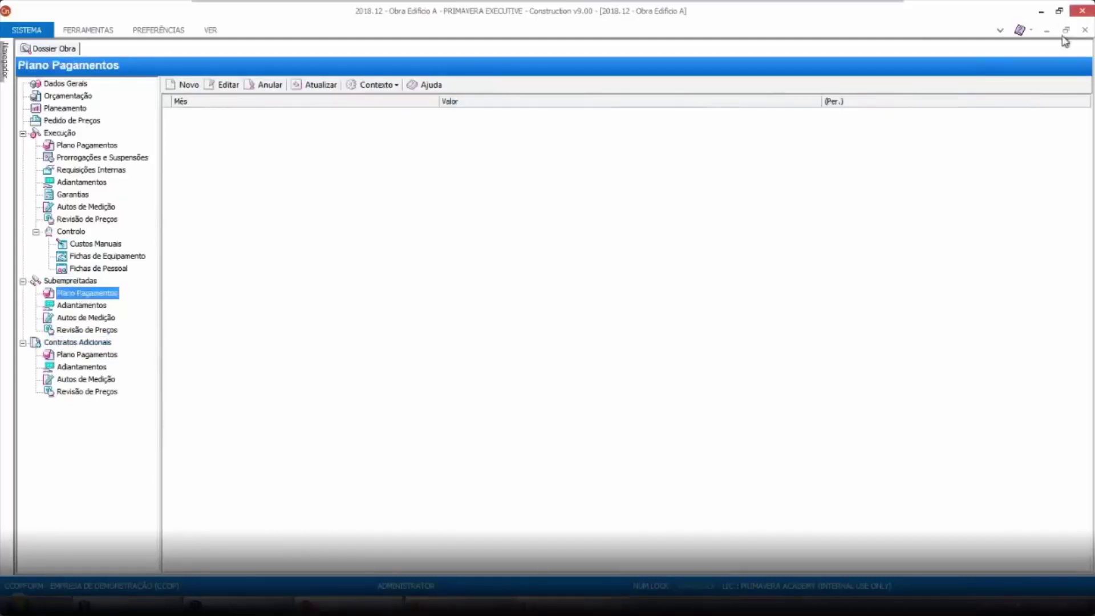
click(1084, 30)
Open project 2018.13, Edifício Rev. Preços, and select subcontract Sub A in its list of subcontracts
click(414, 101)
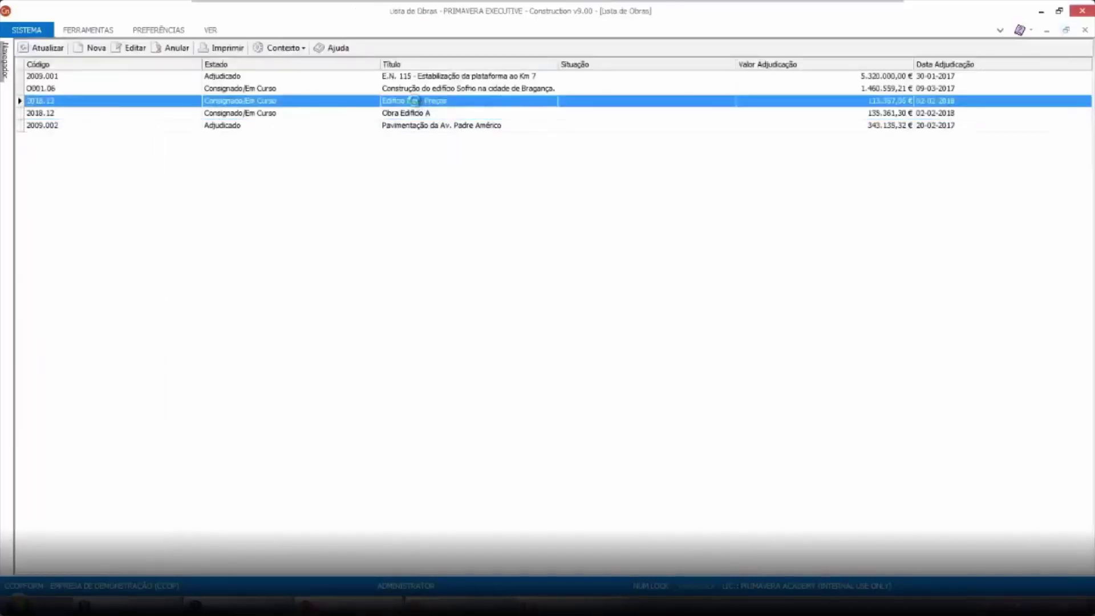
double_click(415, 101)
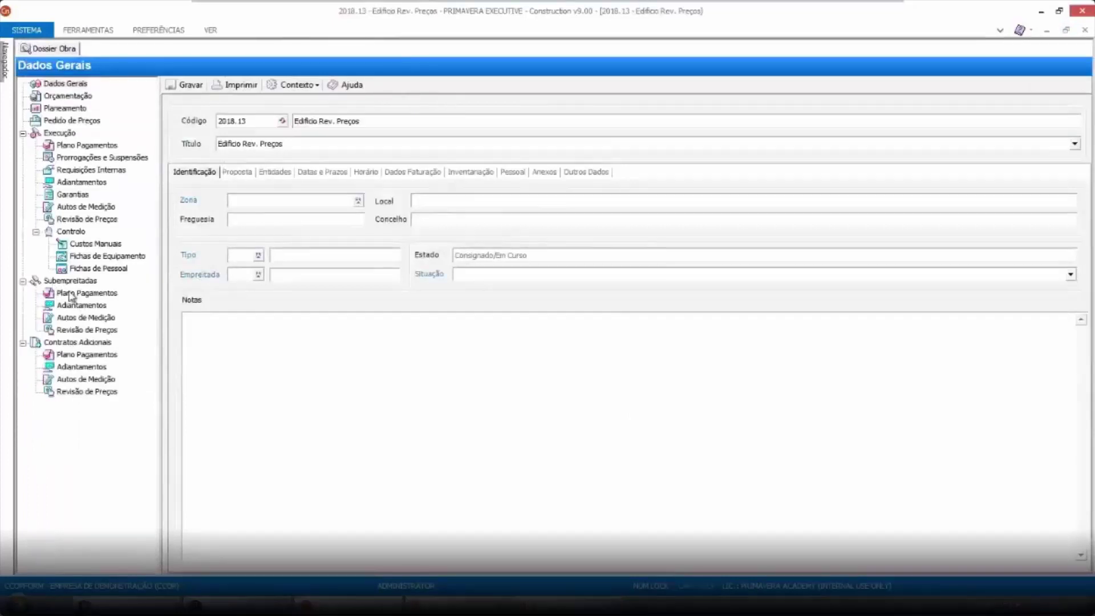
click(65, 284)
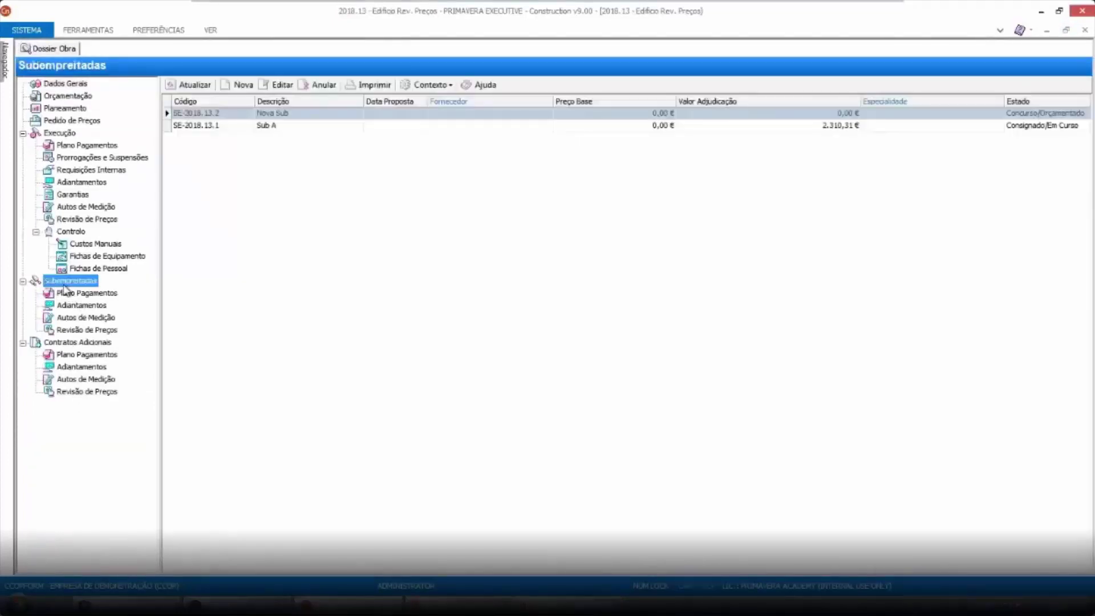
click(528, 125)
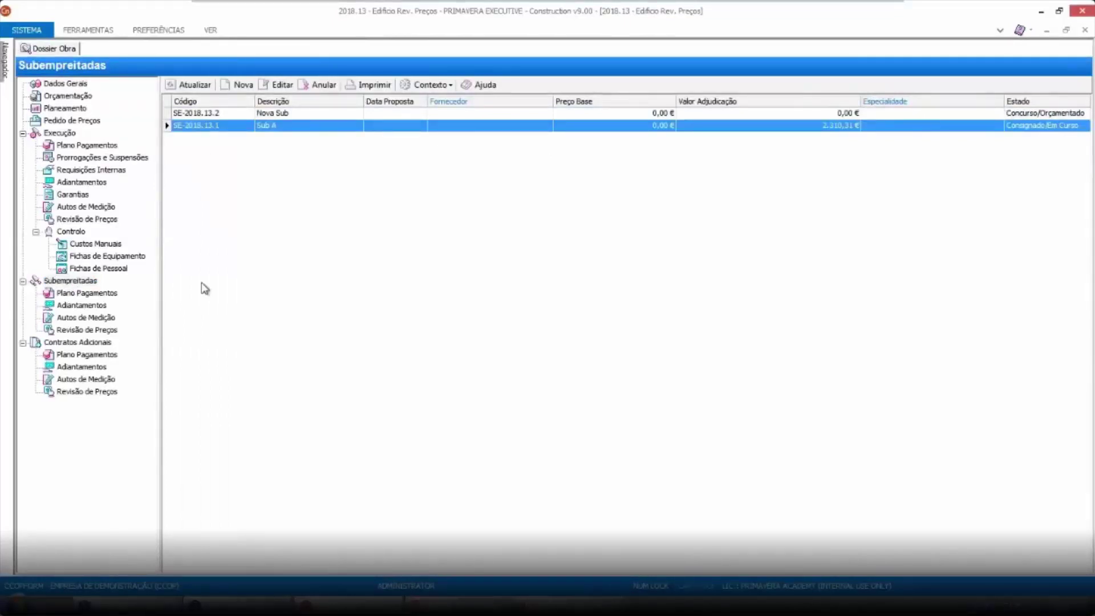
Create a subcontract measurement record (Auto de Medição) for SE-2018.13.1 (Sub A), save it and choose to process it
click(103, 318)
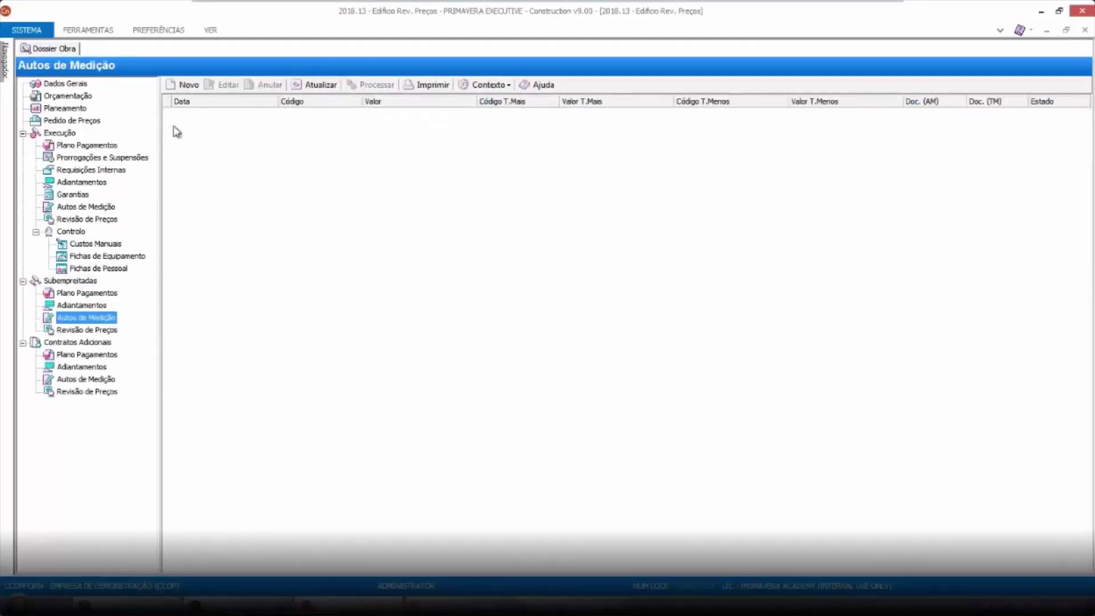
click(182, 85)
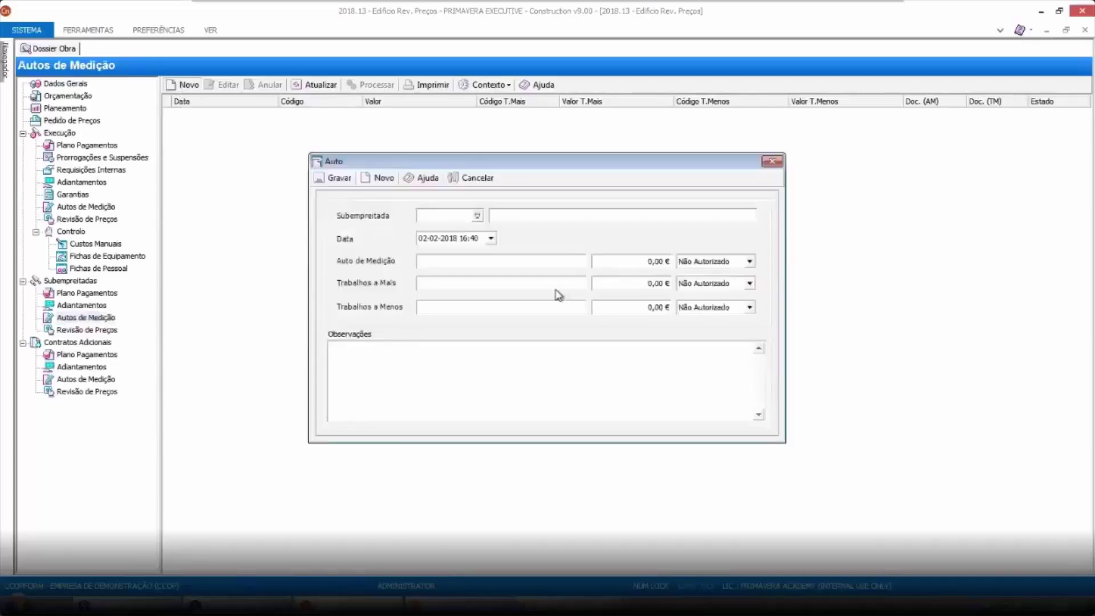
click(477, 217)
click(451, 192)
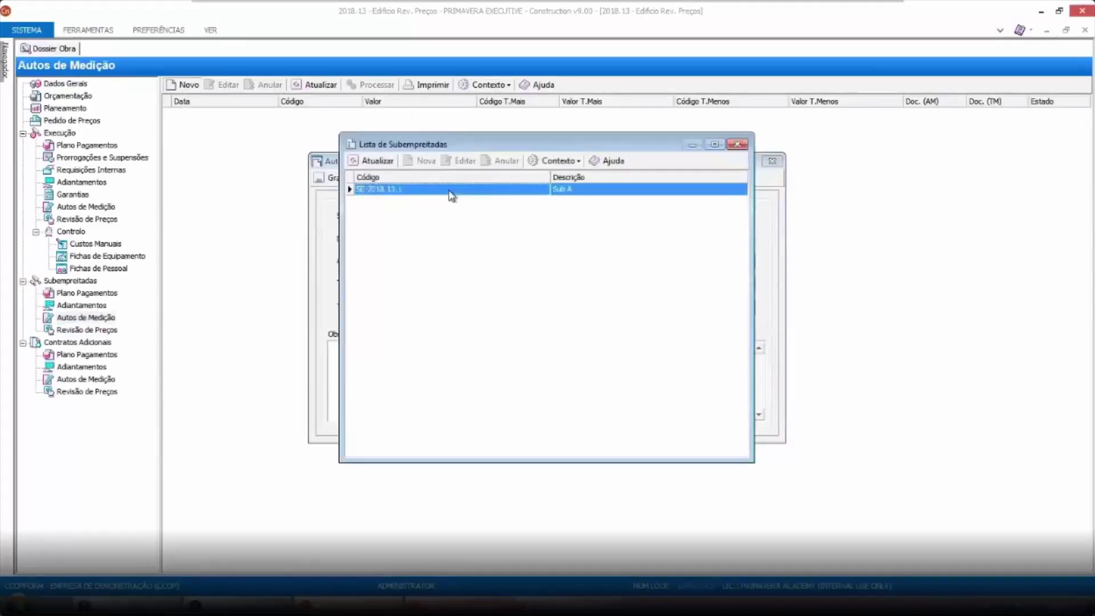
double_click(451, 192)
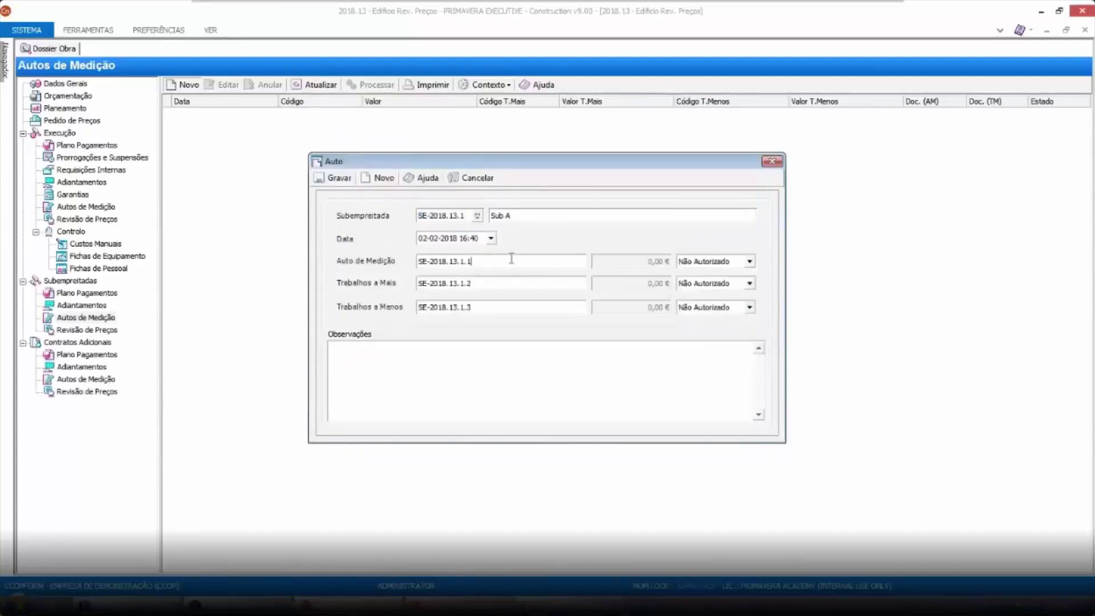
click(348, 184)
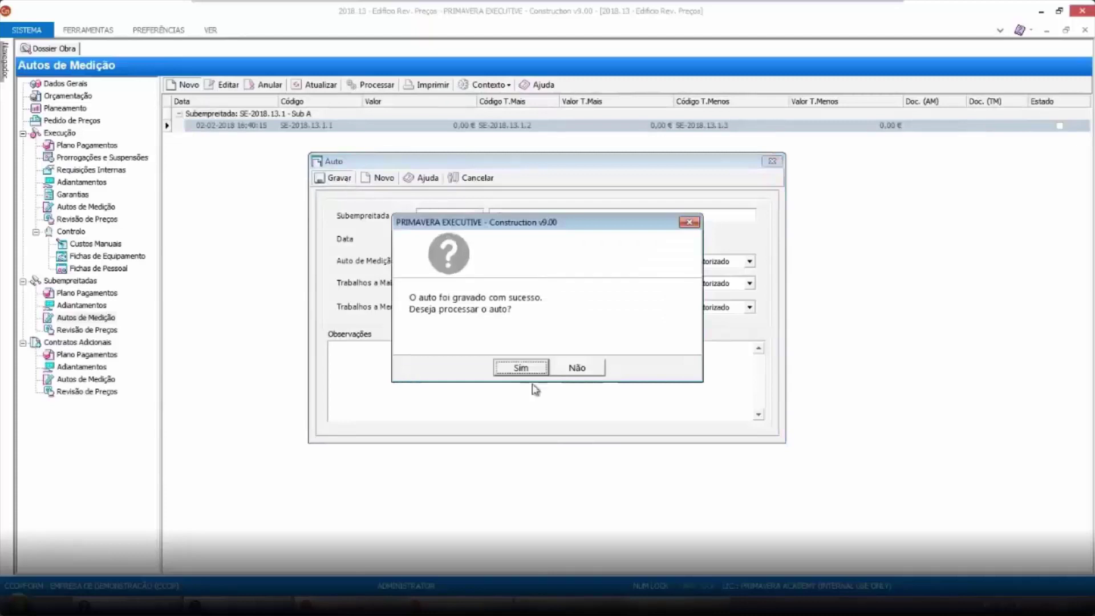
click(534, 369)
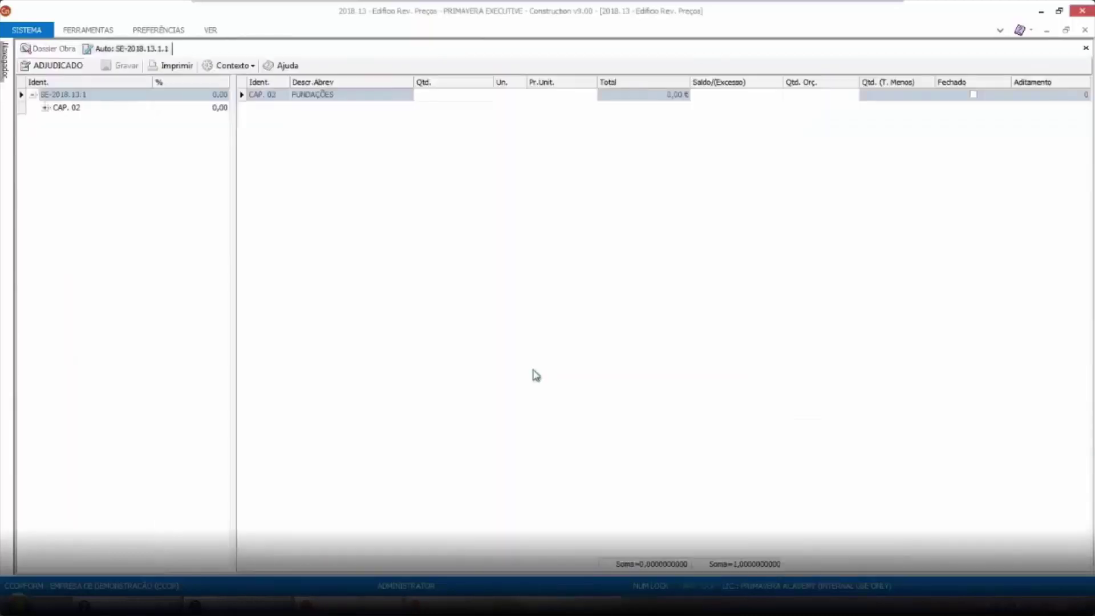
Expand chapter CAP. 02 of SE-2018.13.1 down to article 2.2 and display its measurement lines 2.2.1 and 2.2.2
click(45, 108)
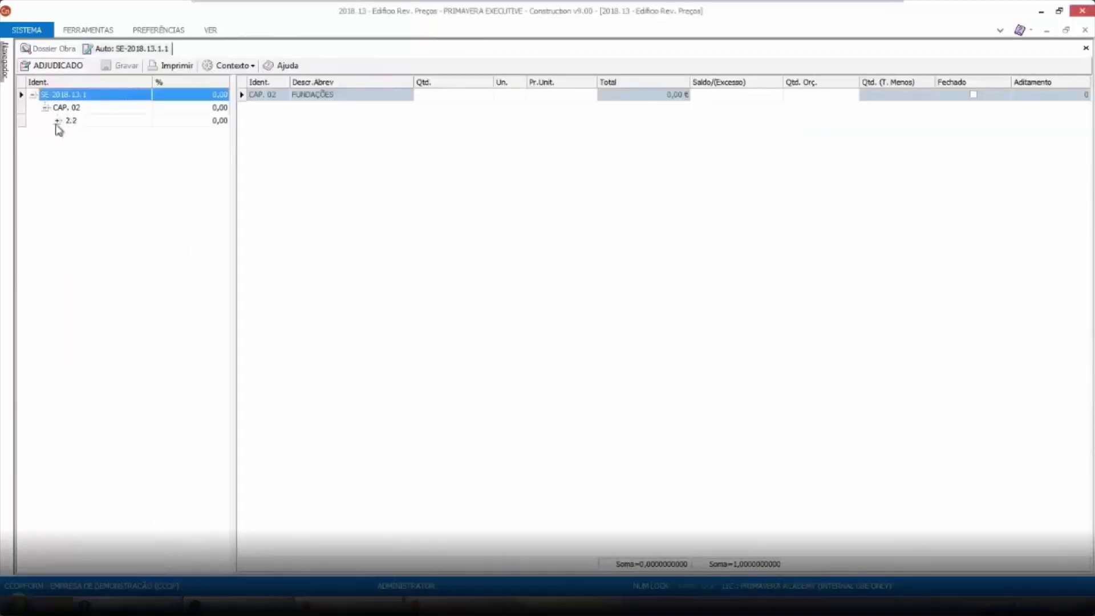
click(58, 120)
click(71, 120)
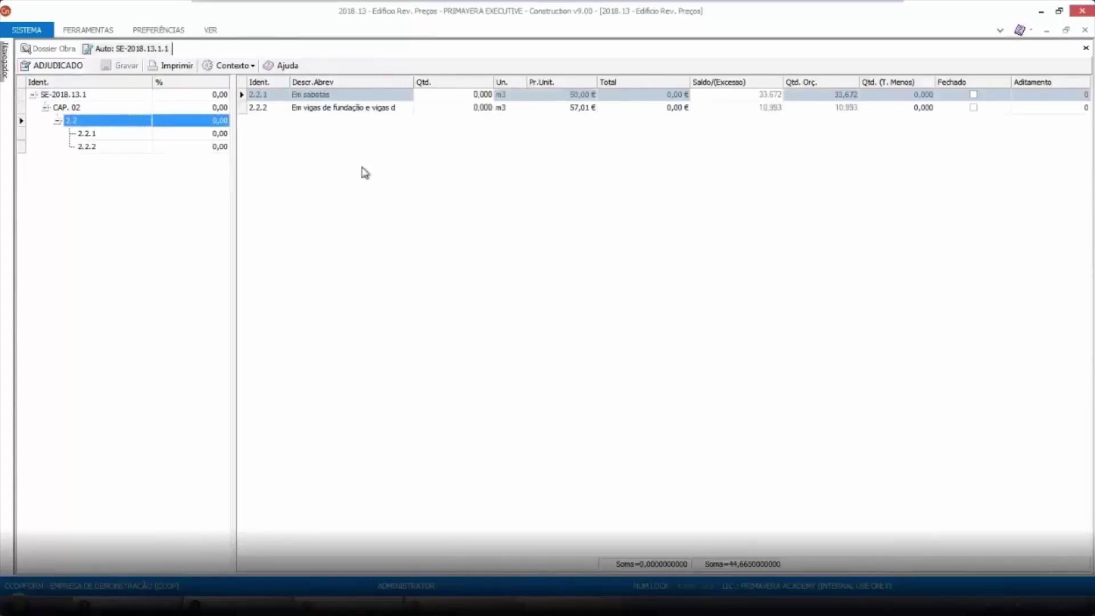
click(459, 94)
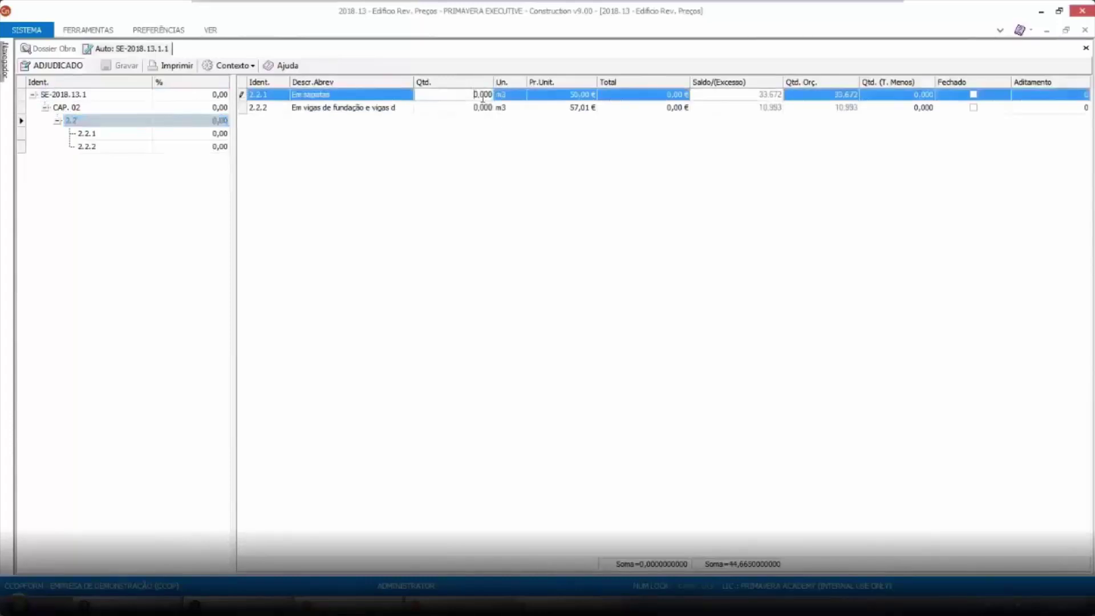
Add the % and % (Acumulada) columns between Qtd. and Un. in the grid of measurement lines
right_click(469, 82)
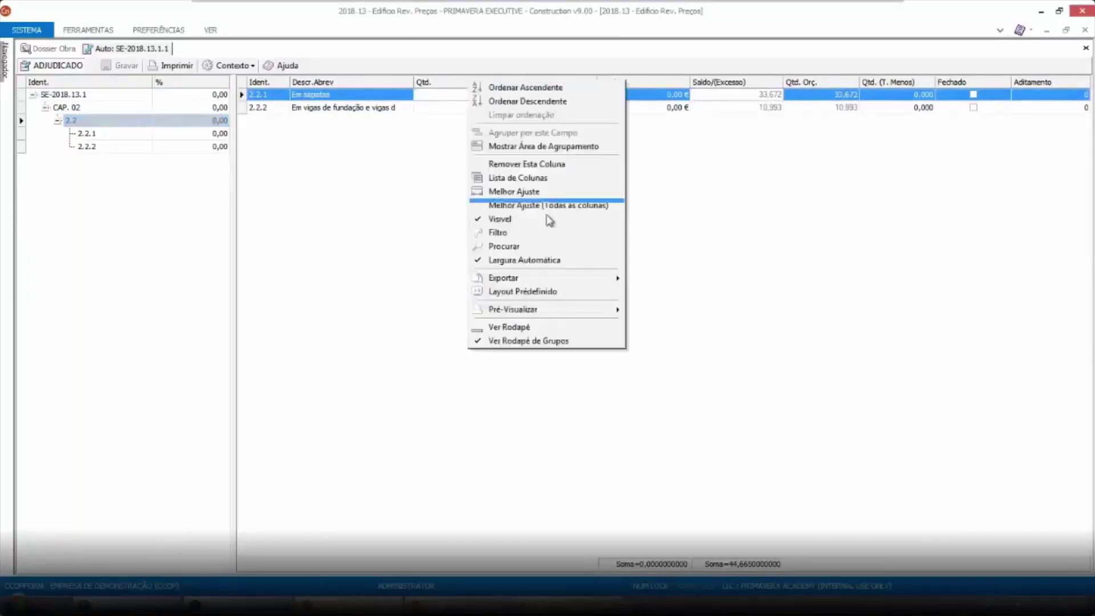
click(518, 177)
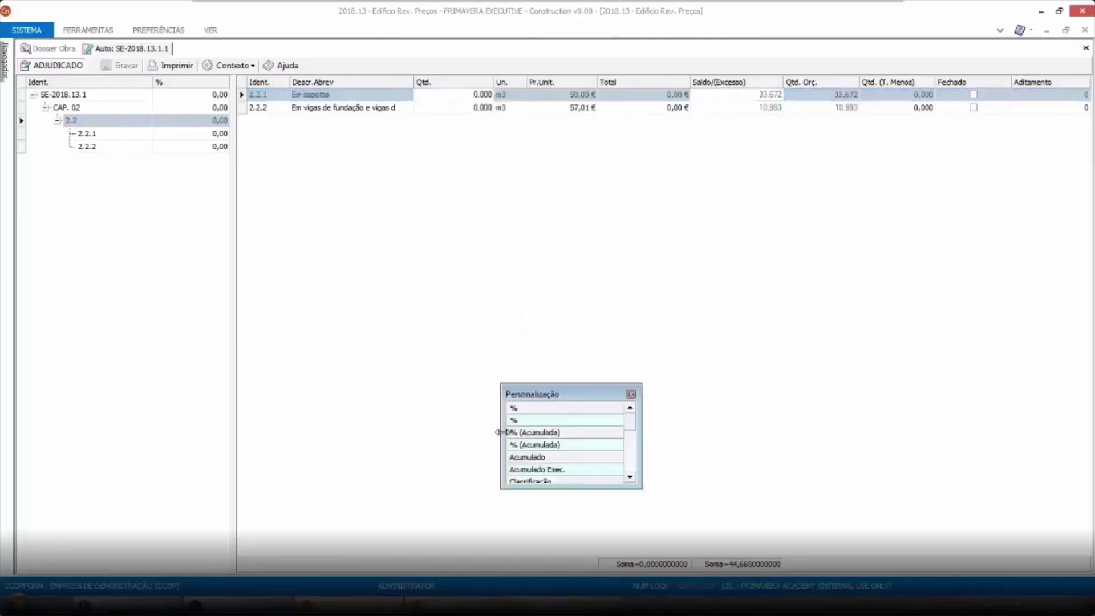
drag(533, 415, 485, 82)
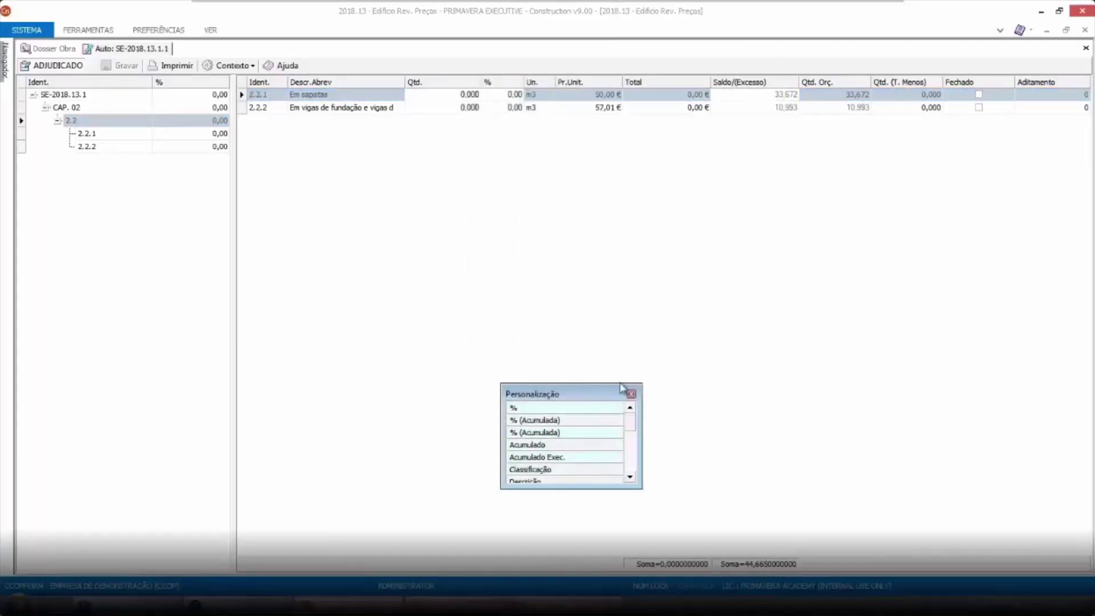
drag(553, 426, 521, 83)
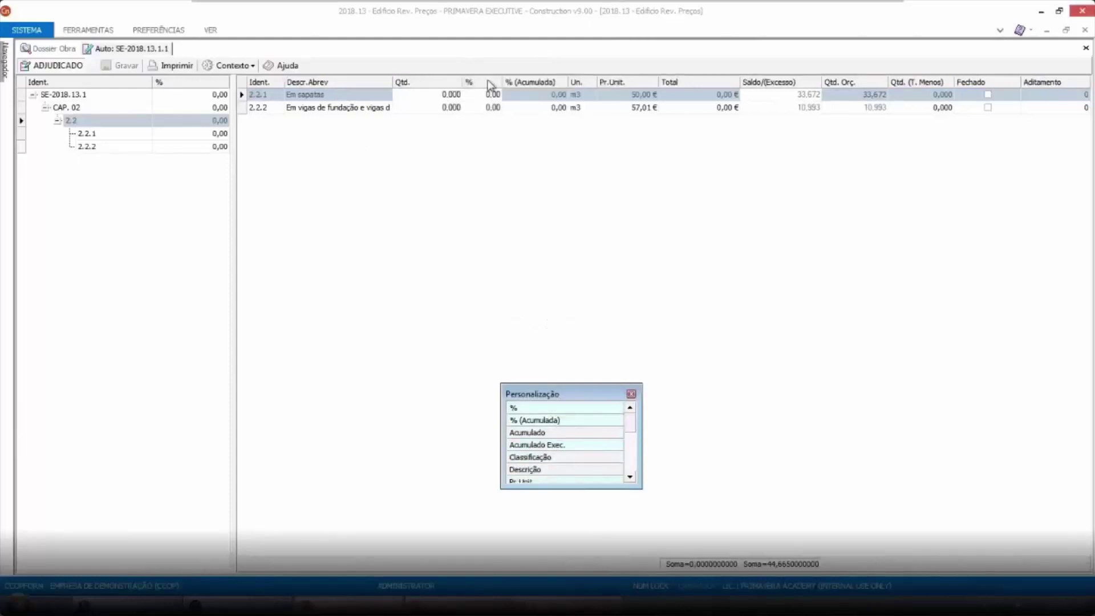
click(631, 394)
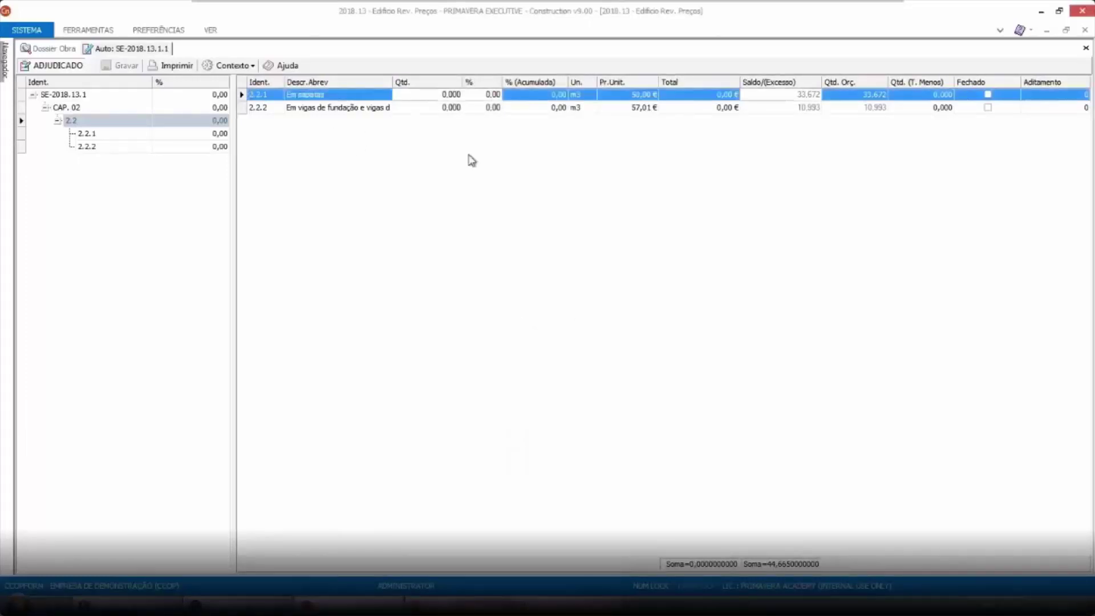
Enter 20% for item 2.2.1 and 40% accumulated for item 2.2.2, save the measurement and close it
click(484, 96)
text(20)
key(Tab)
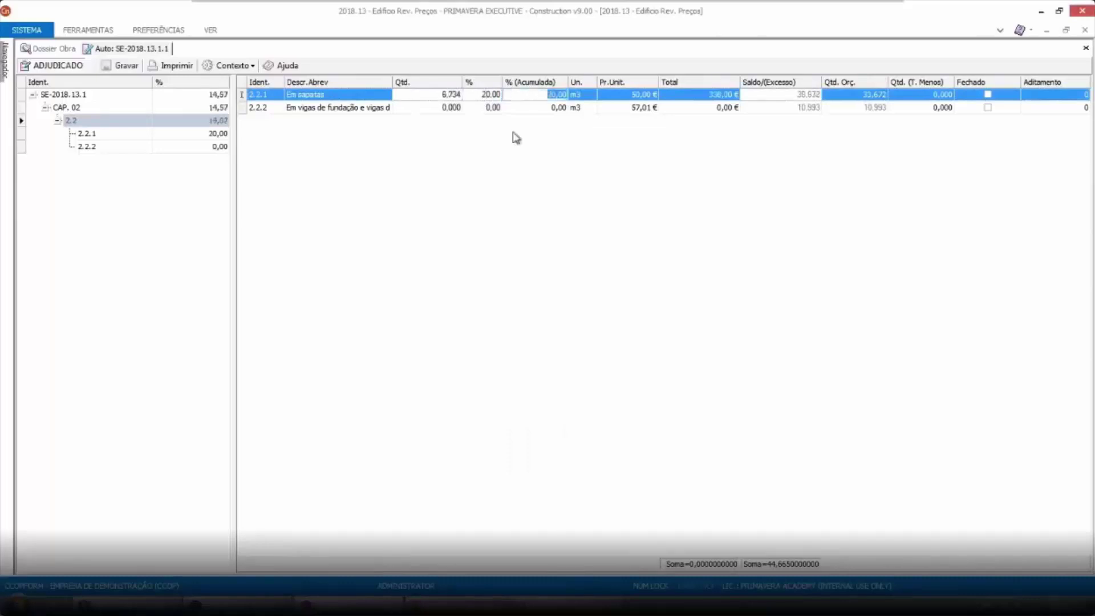
click(522, 109)
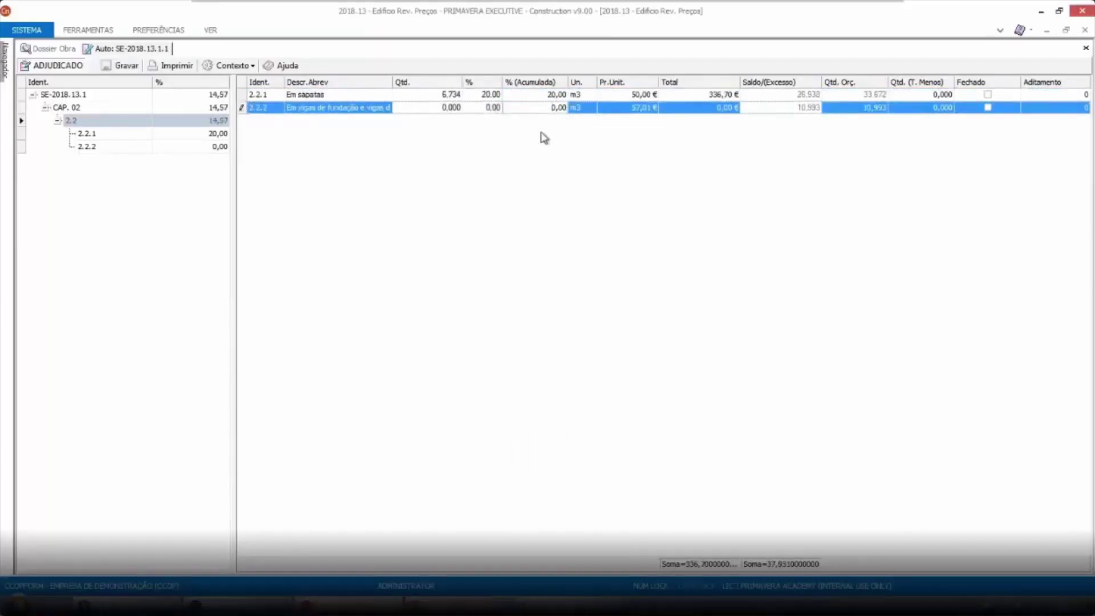
text(40)
key(Return)
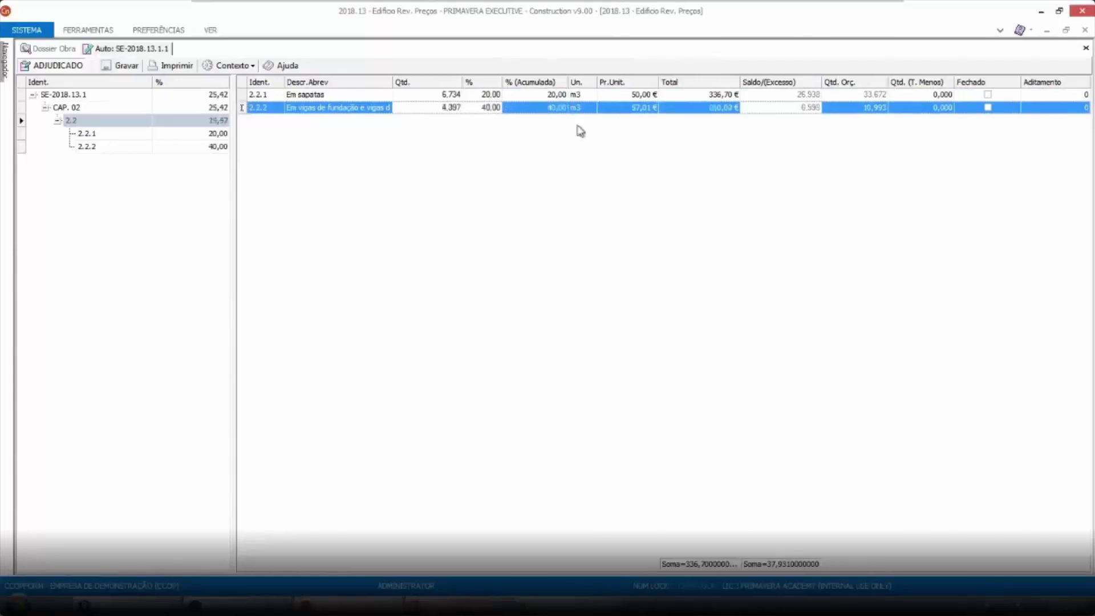
click(98, 67)
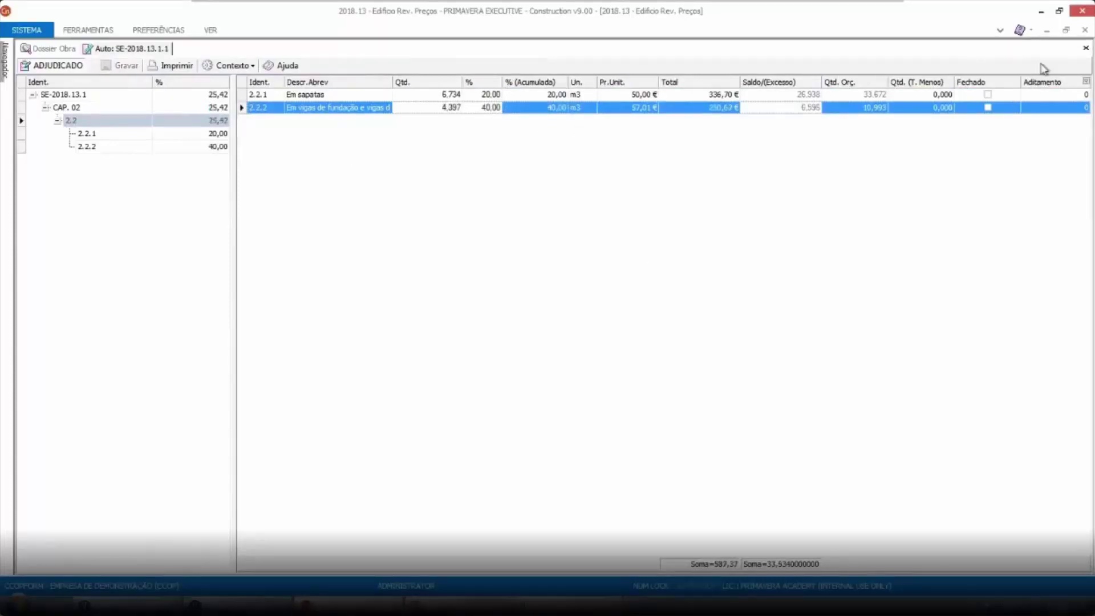
click(1086, 48)
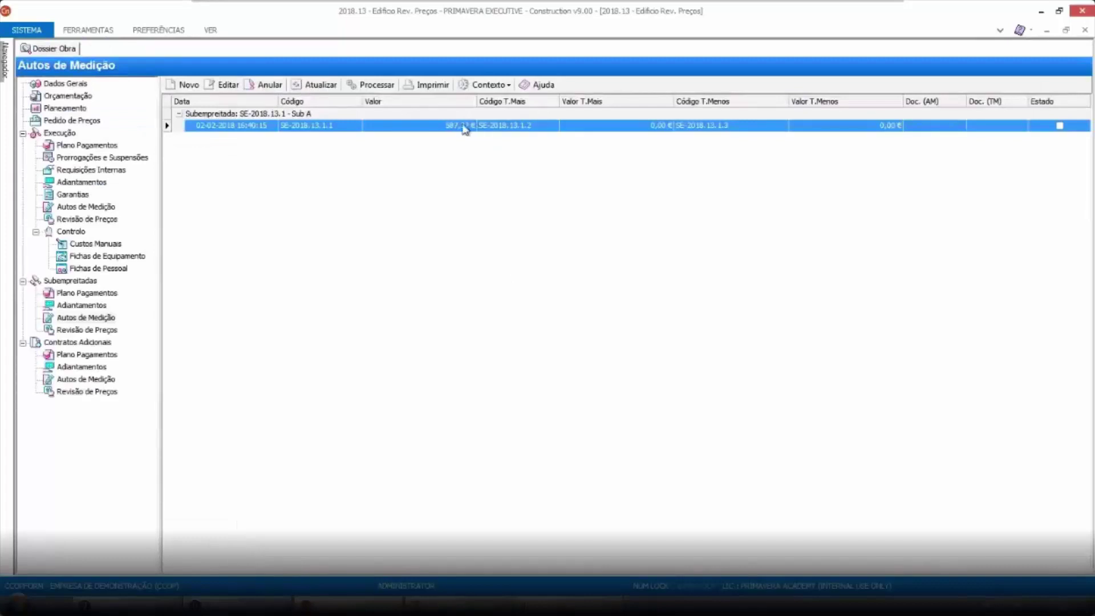
Edit the Sub A measurement record, set Auto de Medição, Trabalhos a Mais and Trabalhos a Menos to Autorizado, and save it without processing
click(228, 85)
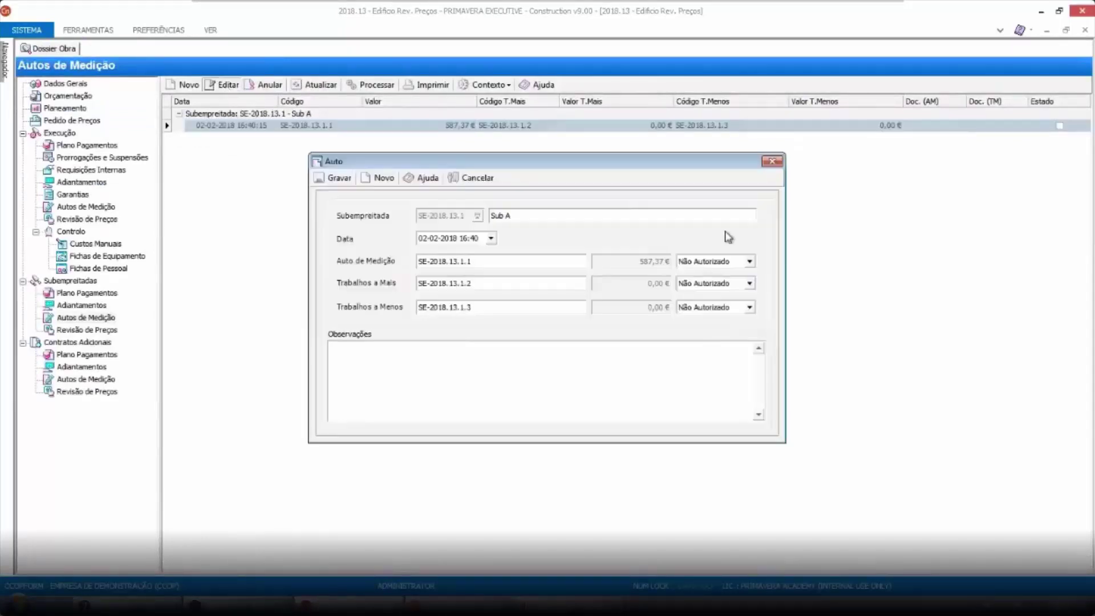
click(750, 261)
click(720, 292)
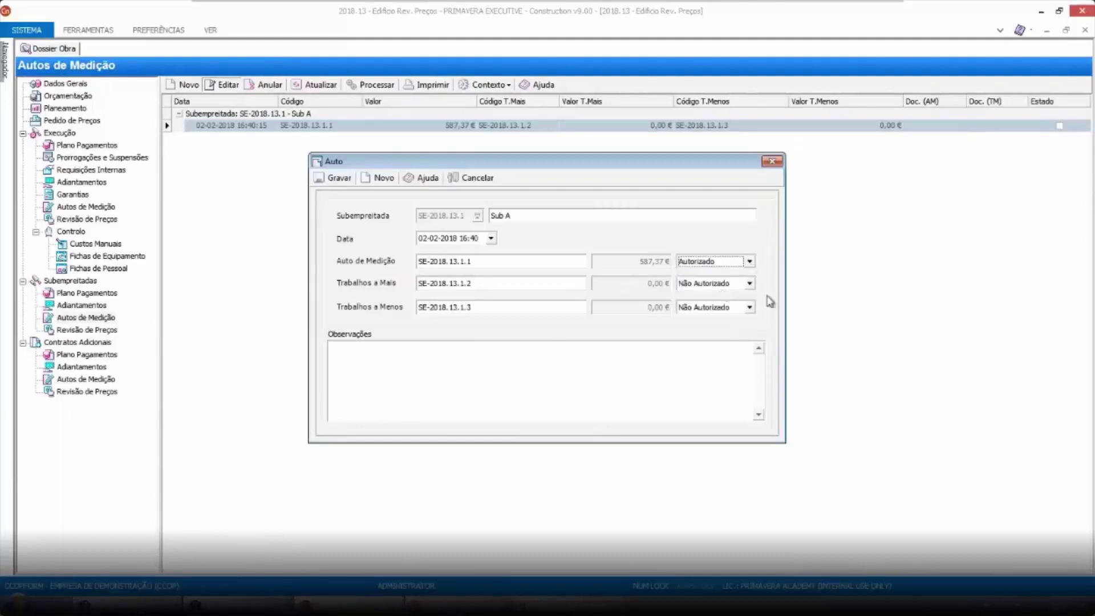
click(749, 283)
click(716, 309)
click(749, 307)
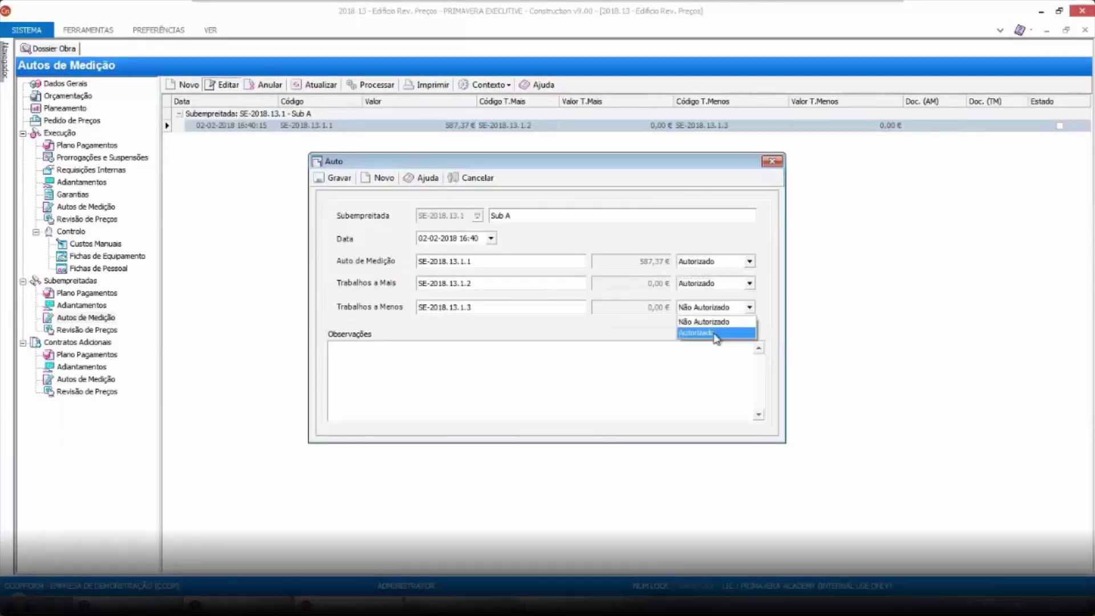
click(715, 333)
click(338, 178)
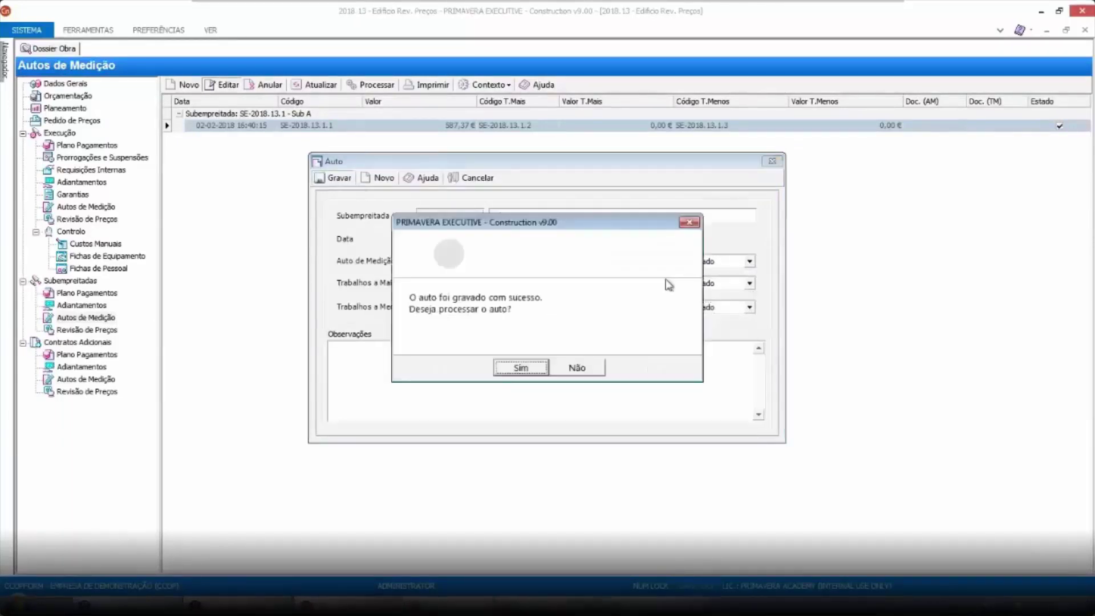
click(578, 377)
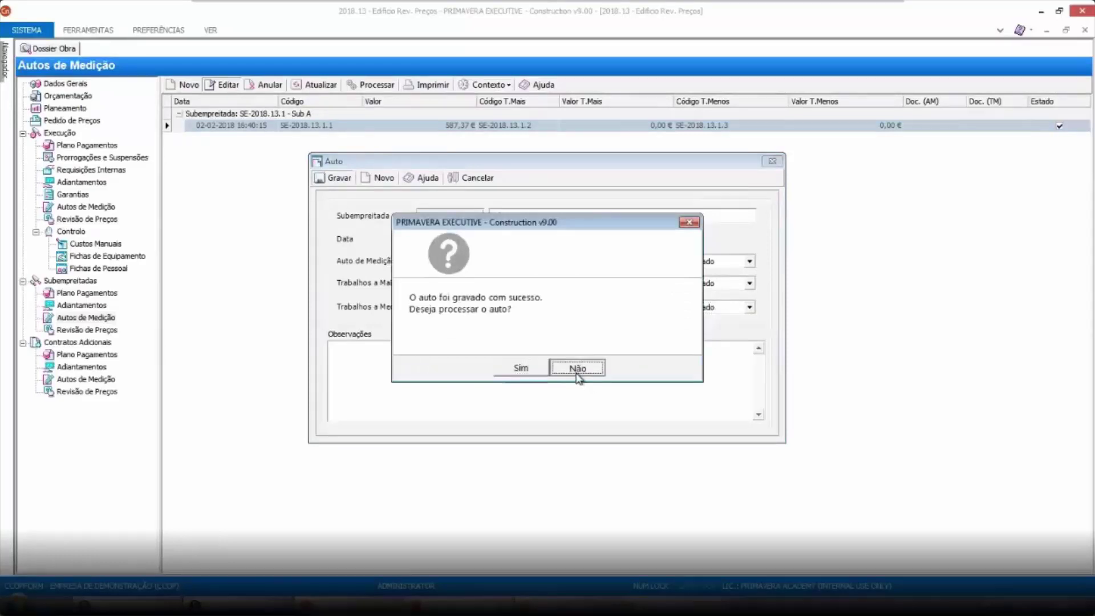
click(773, 161)
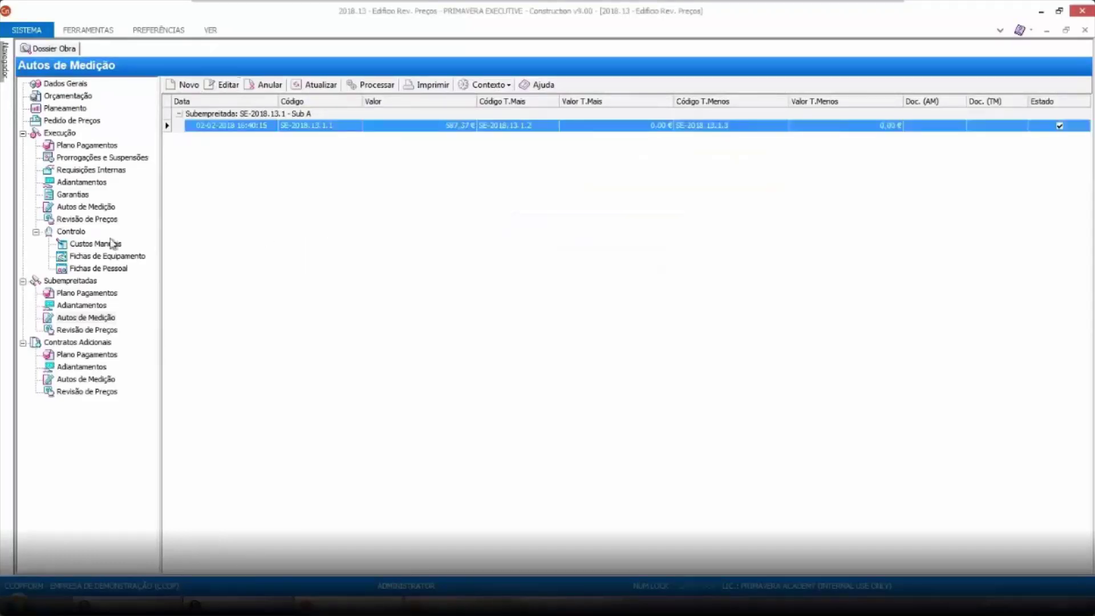
Examine the project's Controlo overview, checking the real cost recorded for Subempreitadas
click(72, 231)
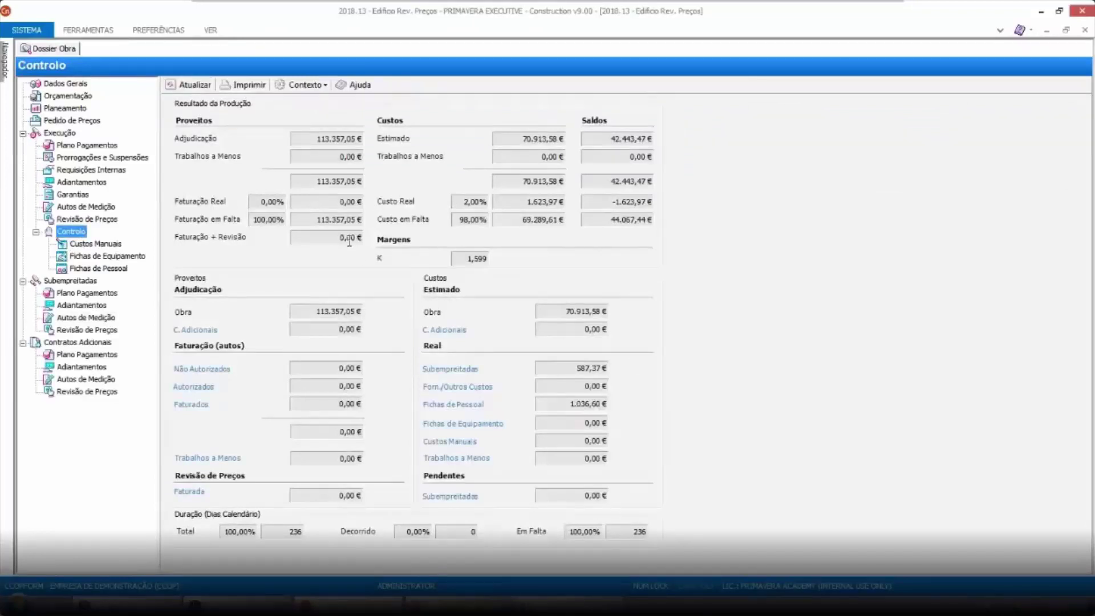
click(560, 368)
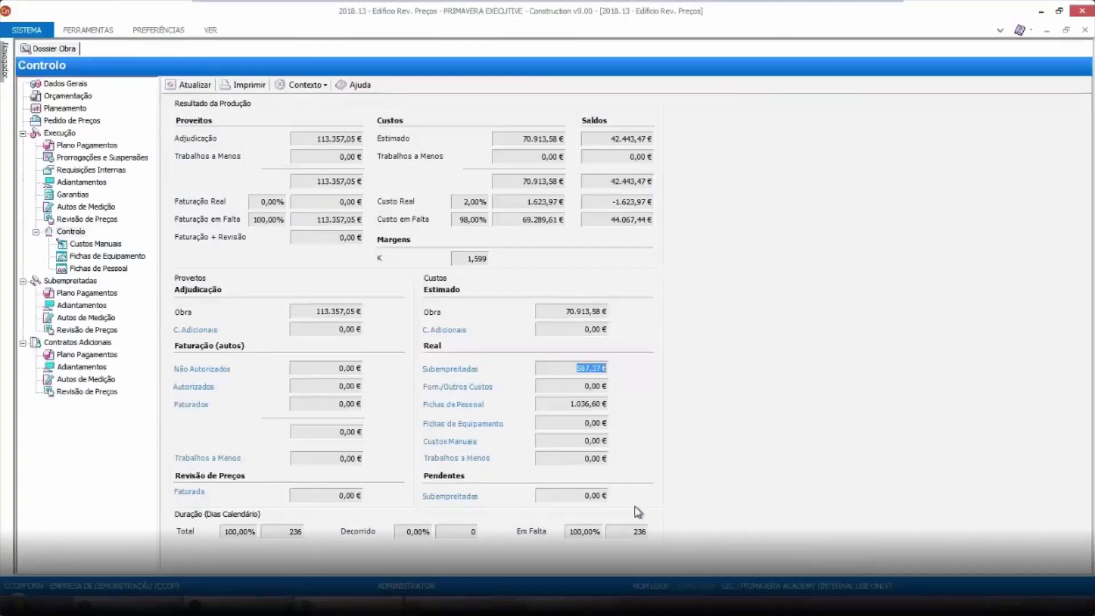
Create a measurement record (Auto de Medição) 2018.13.1 under the project's Execução, save it and choose to process it
click(92, 207)
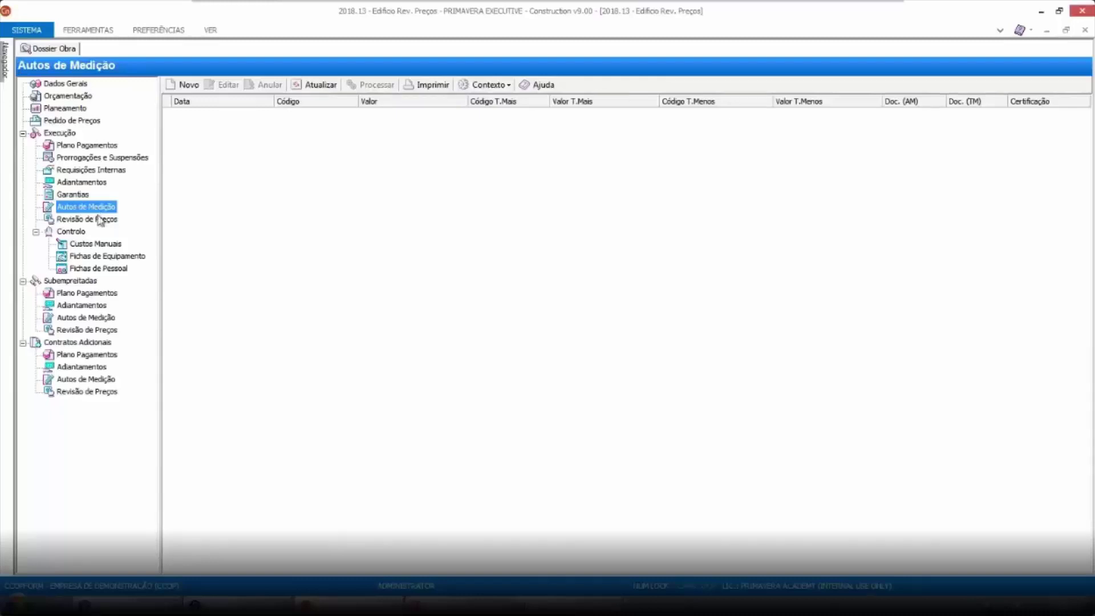
click(188, 86)
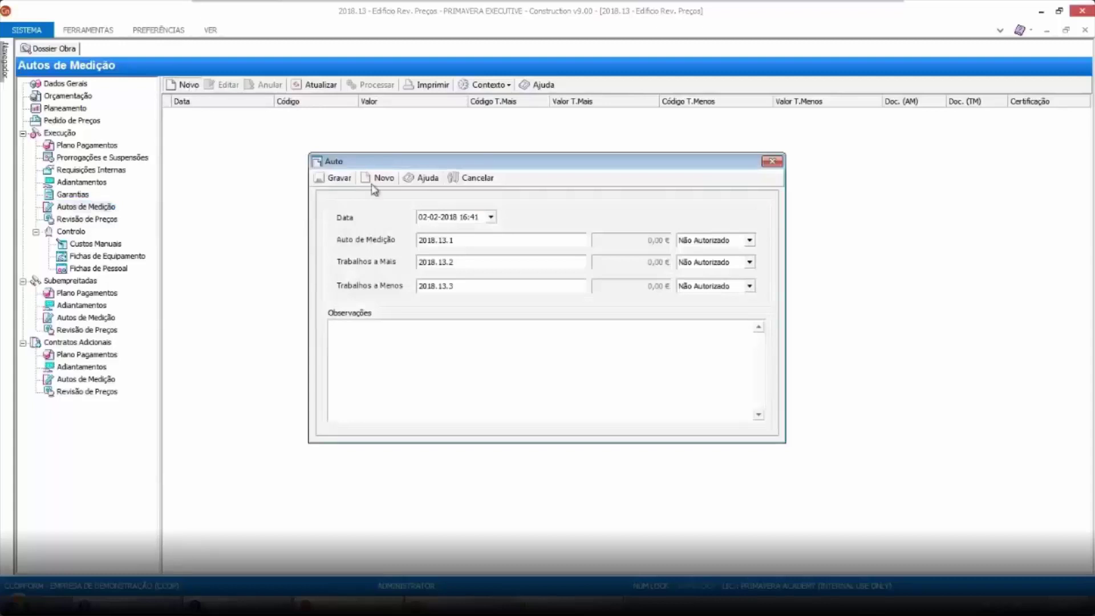
click(349, 181)
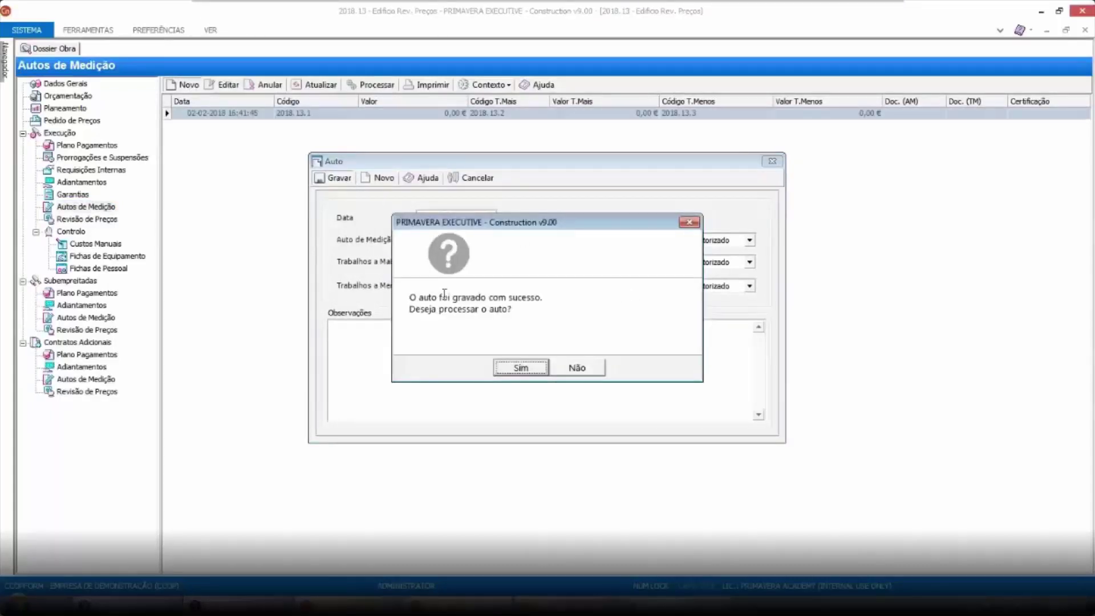
click(520, 367)
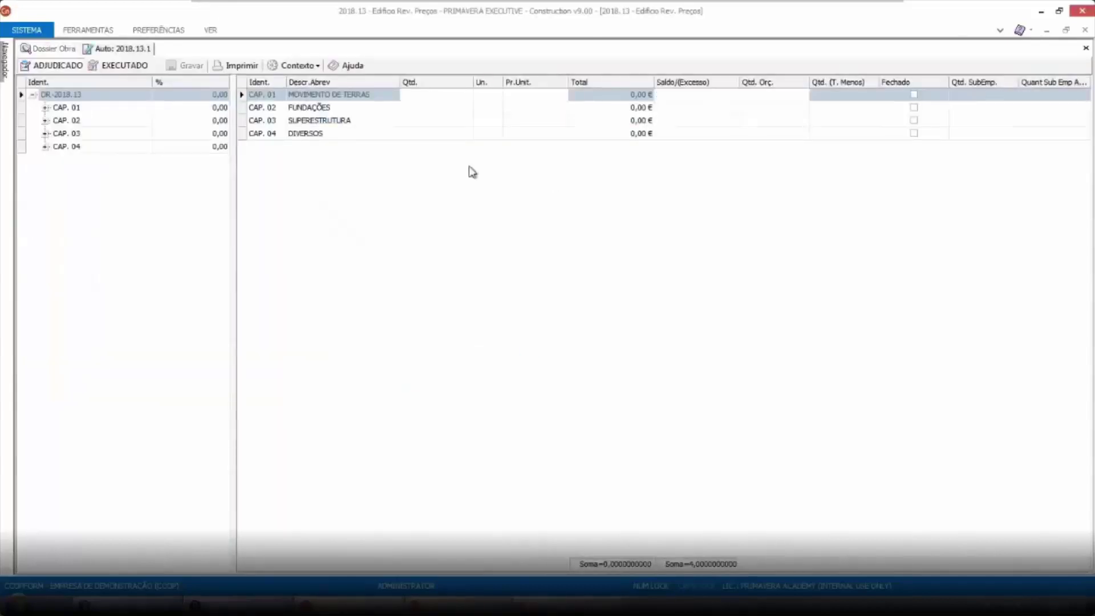
Expand chapter CAP. 01 and compare its lines in the Adjudicado and Executado views
click(44, 107)
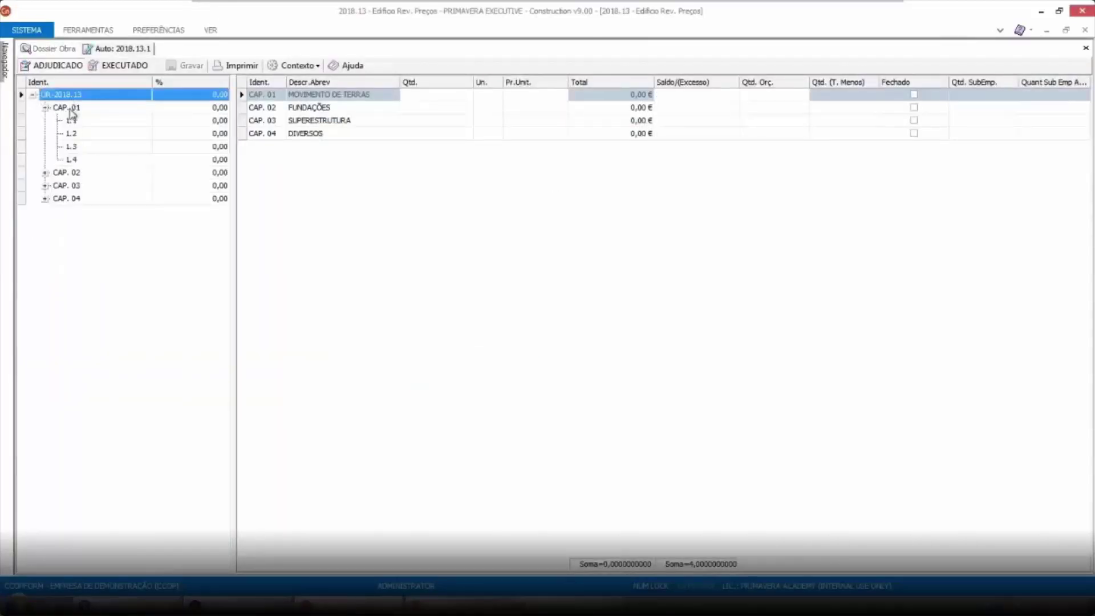
click(71, 108)
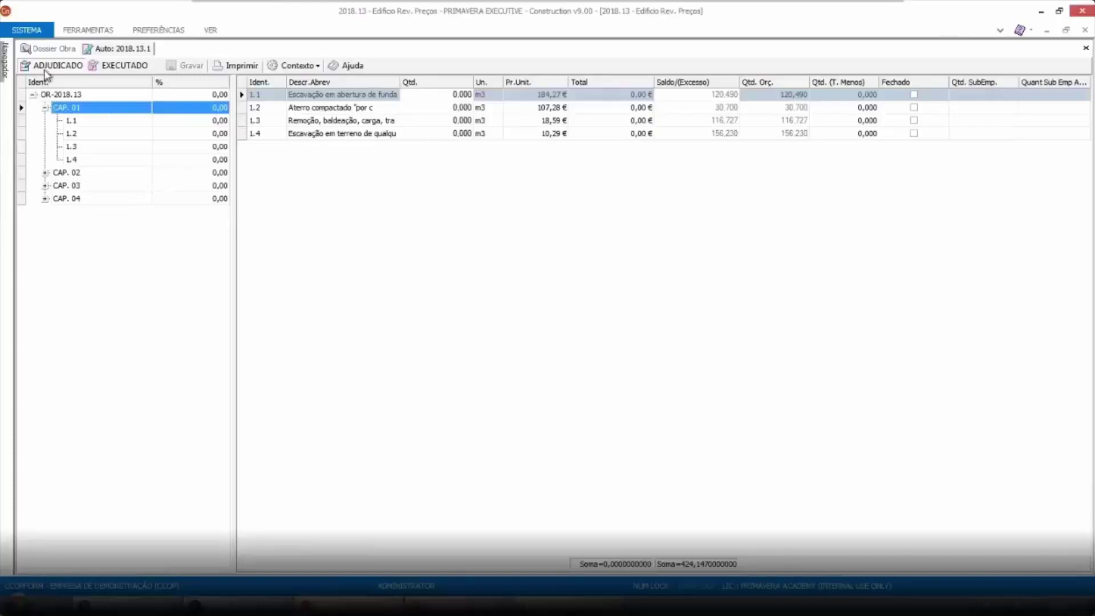
click(124, 66)
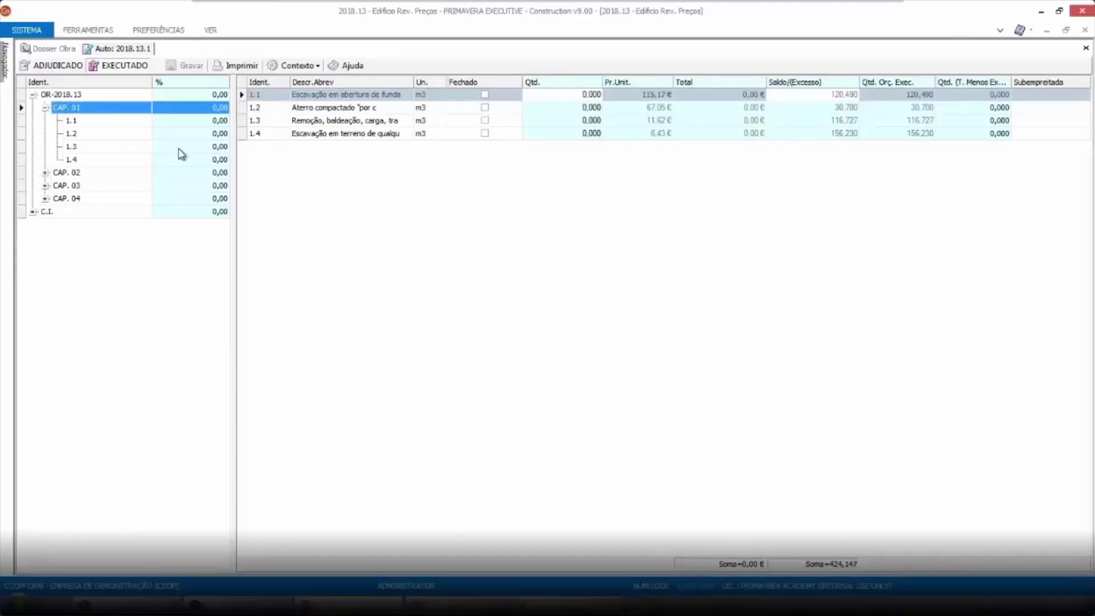
click(57, 66)
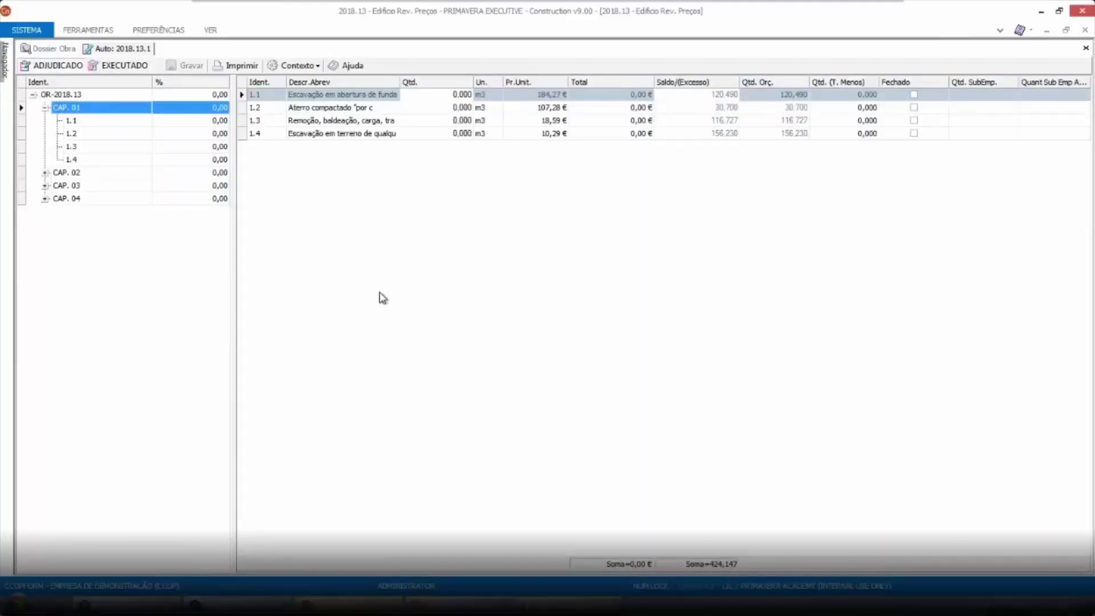
click(125, 67)
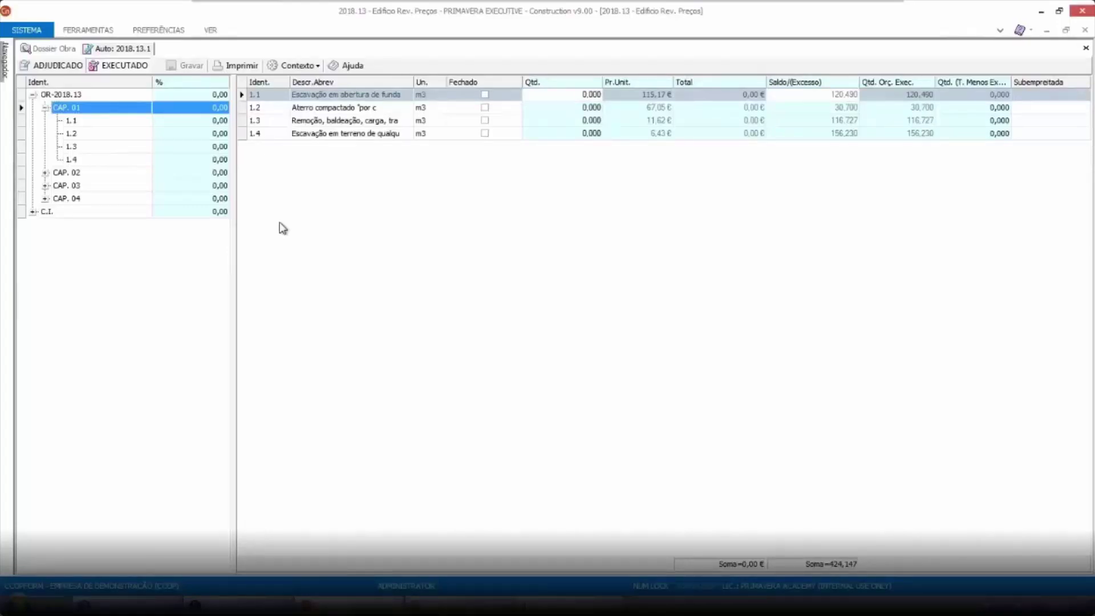
click(59, 65)
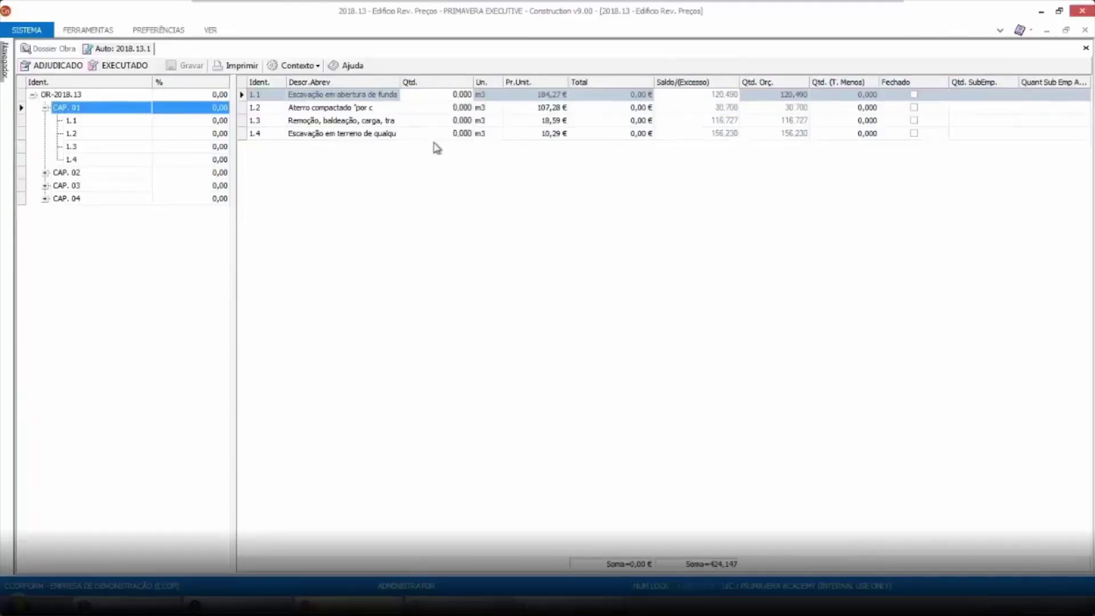
Add the %, % (Acumulada) and Acumulado columns between Qtd. and Un. in the Adjudicado grid
right_click(448, 82)
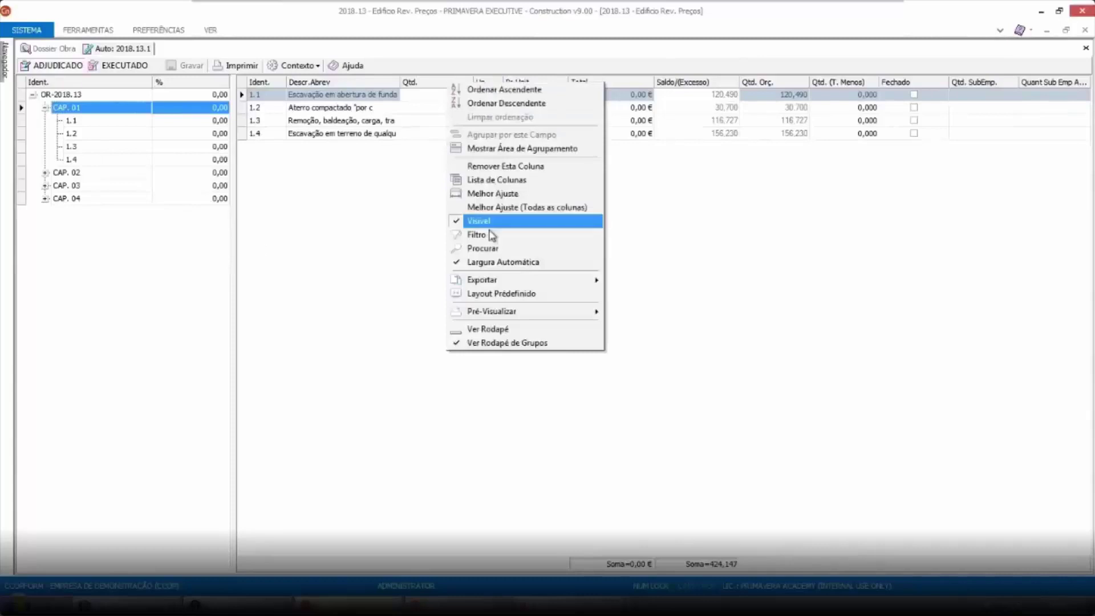
click(521, 181)
drag(515, 409, 465, 82)
drag(539, 447, 496, 84)
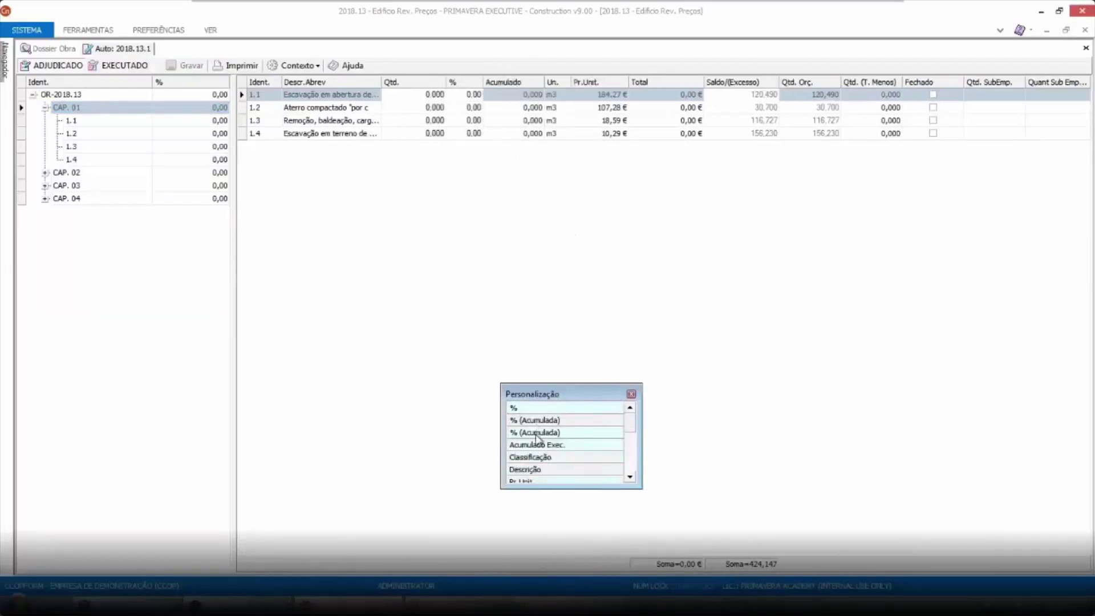
drag(536, 439, 471, 85)
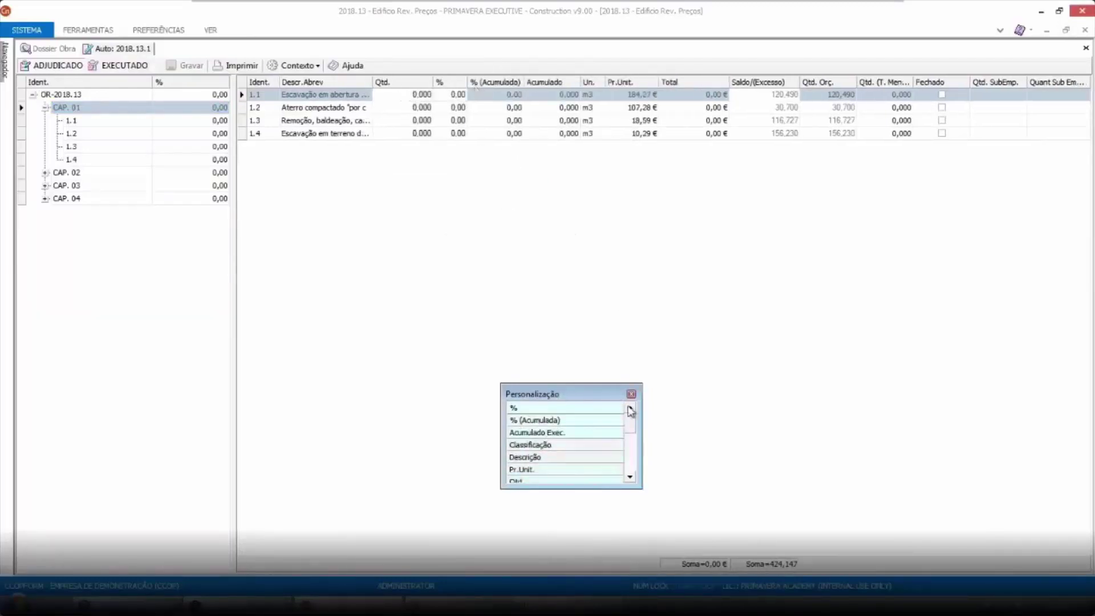
click(631, 394)
Expand CAP. 02, display the Medições de Subempreitadas, and check the subcontract quantities for item 2.2
double_click(85, 174)
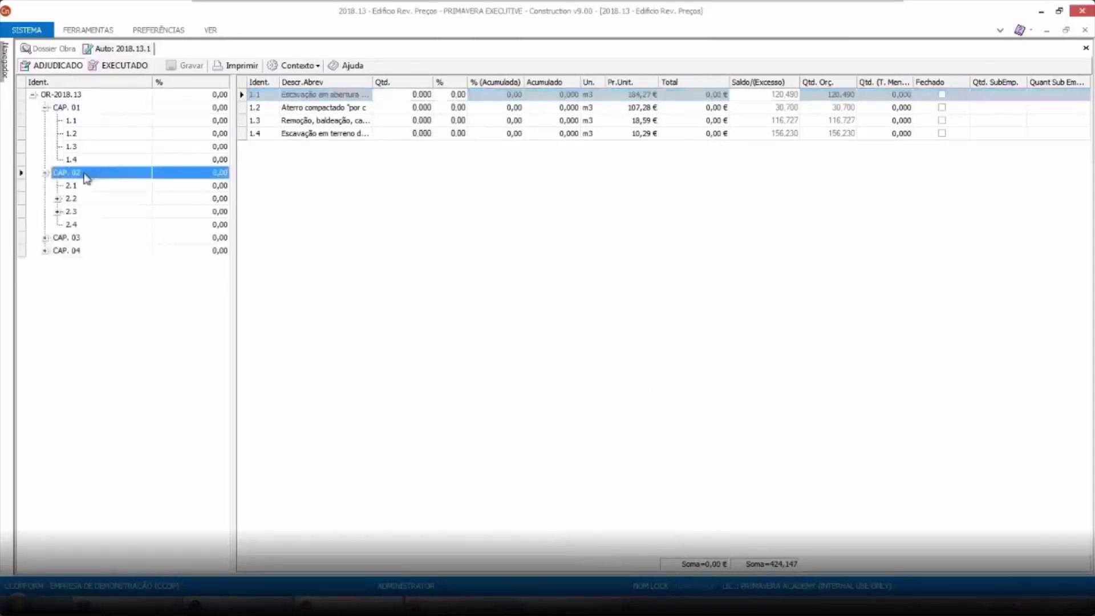
click(316, 66)
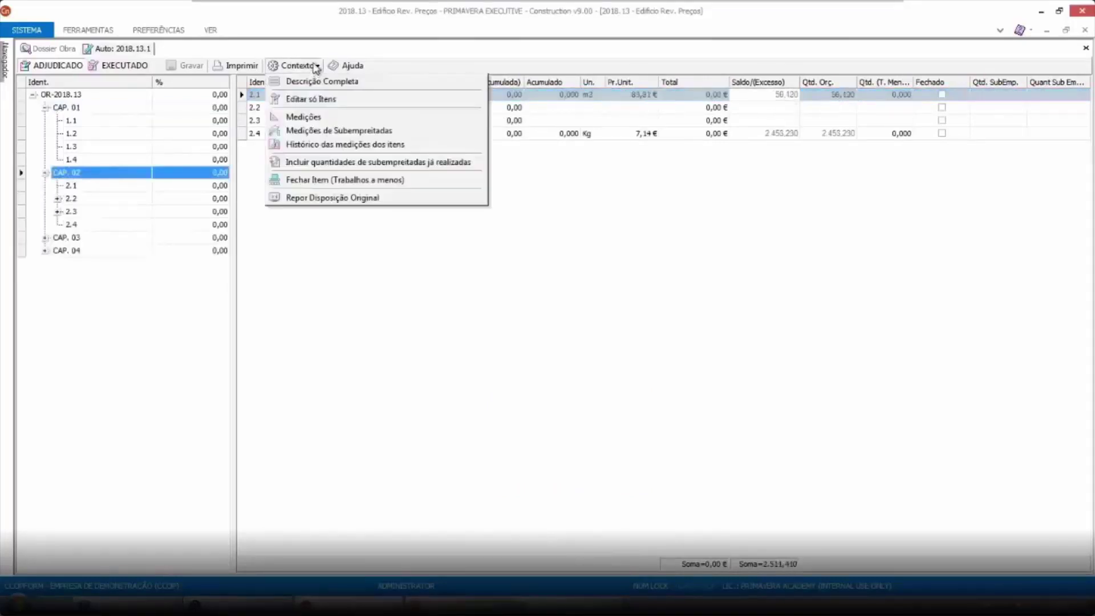
click(329, 134)
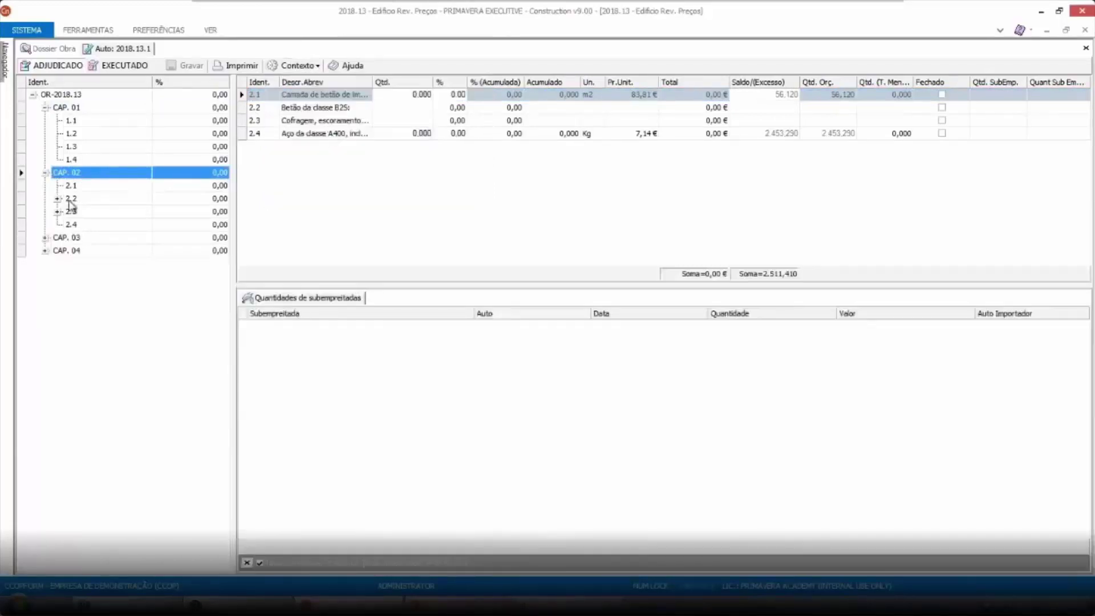
click(59, 198)
click(81, 202)
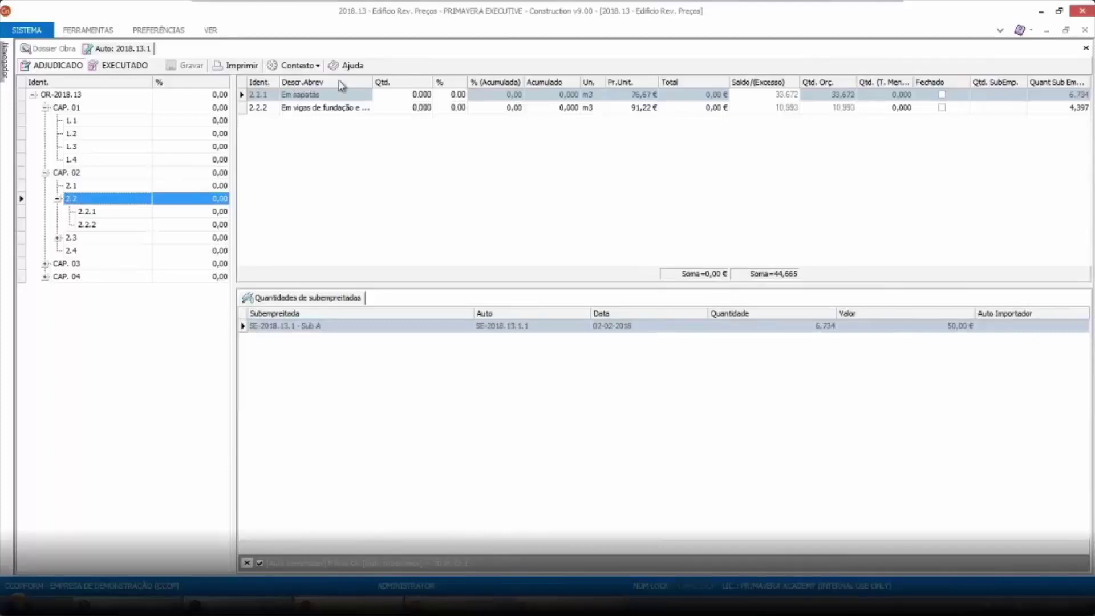
Include the subcontract quantities already carried out in the project's measurement 2018.13.1
click(317, 65)
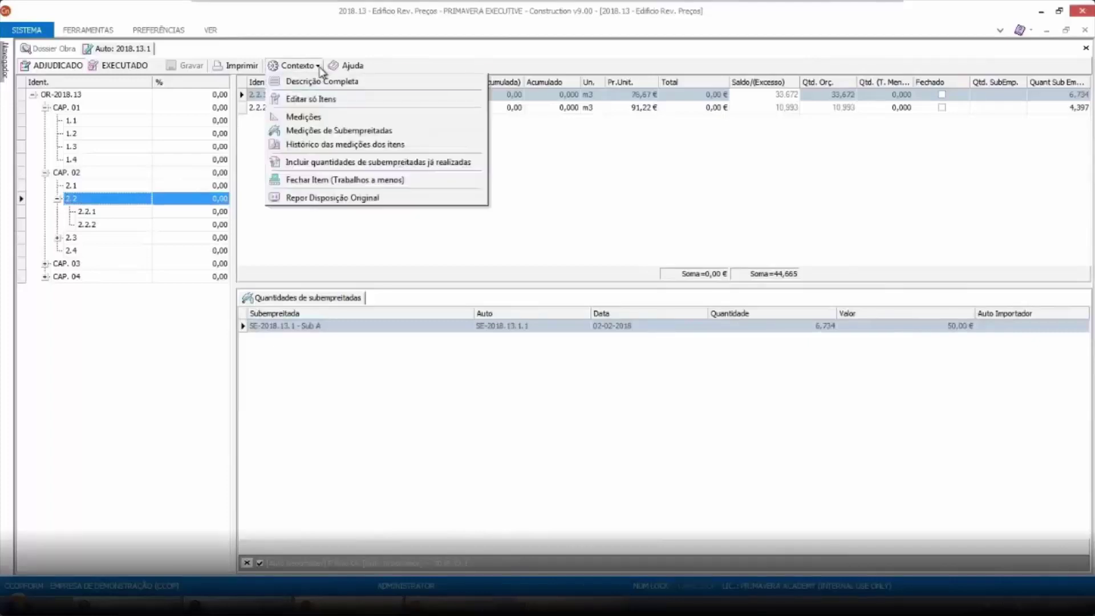
click(336, 163)
click(516, 365)
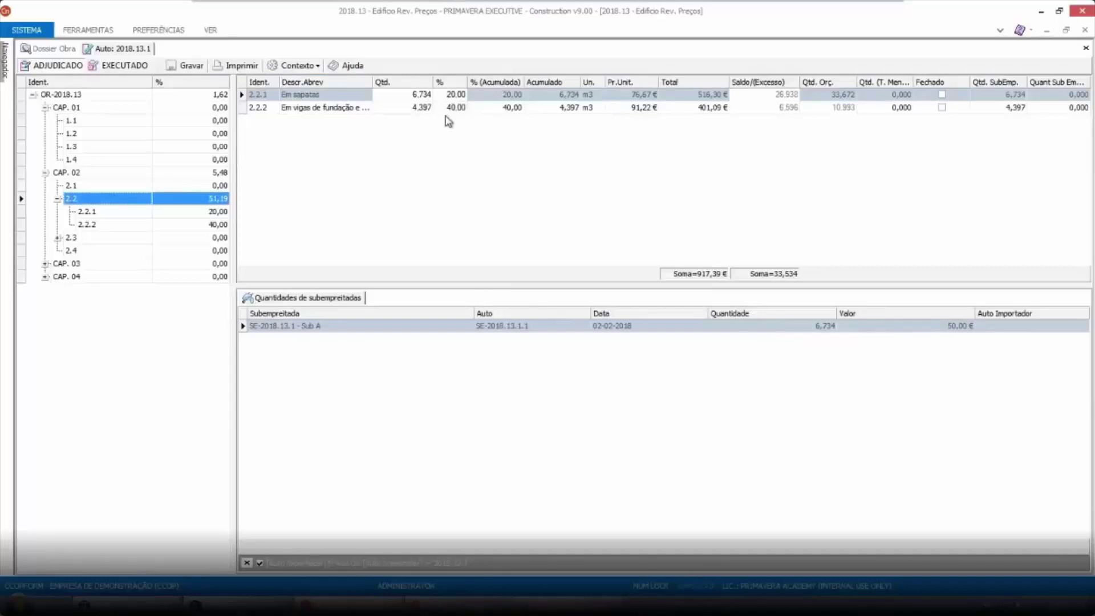
Enter a quantity of 10 for item 1.1 of CAP. 01, then save and close the measurement
click(74, 108)
text(10)
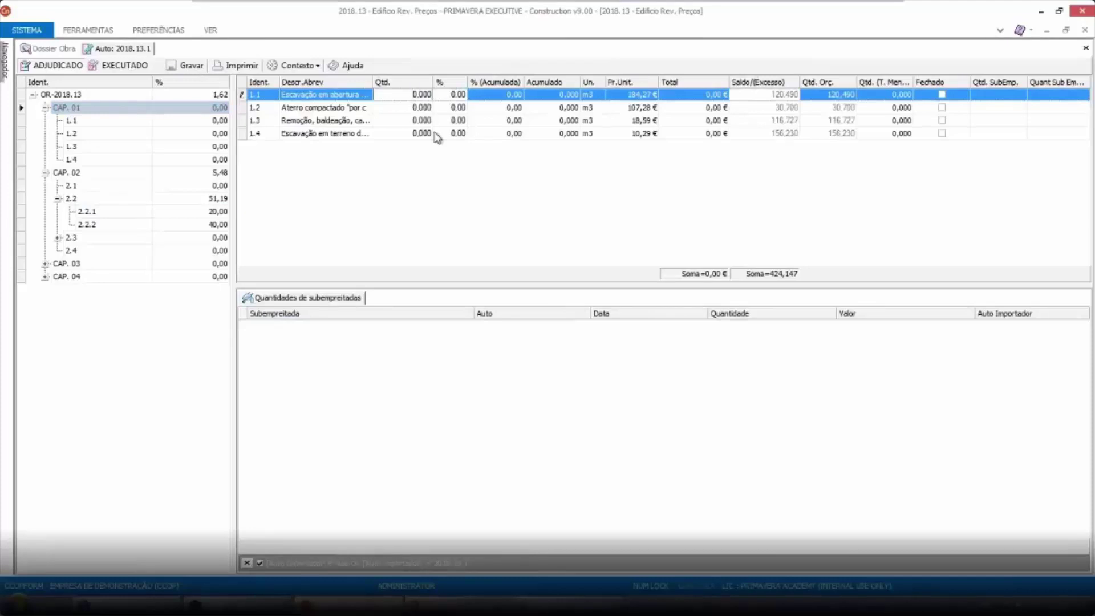
key(Return)
click(185, 67)
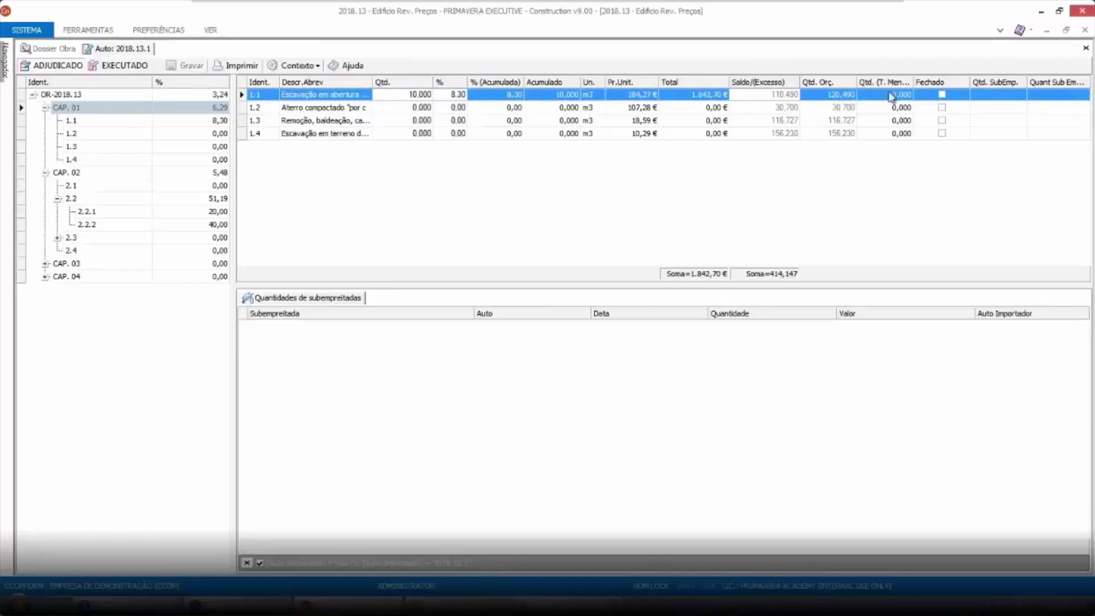
click(1086, 49)
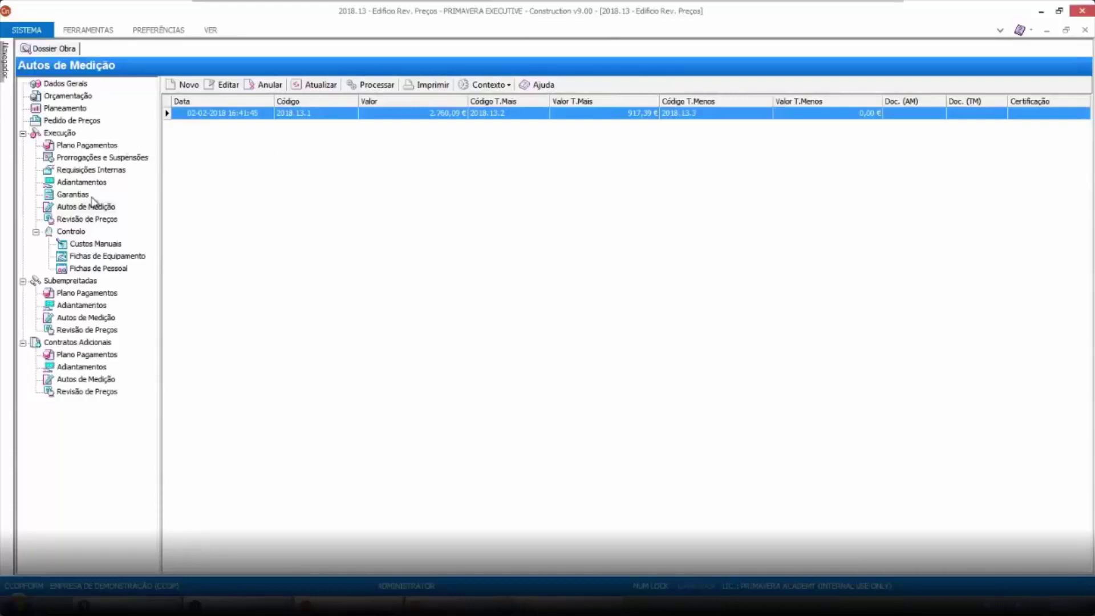
Check the Não Autorizados invoicing amount in the project's Controlo overview
click(78, 231)
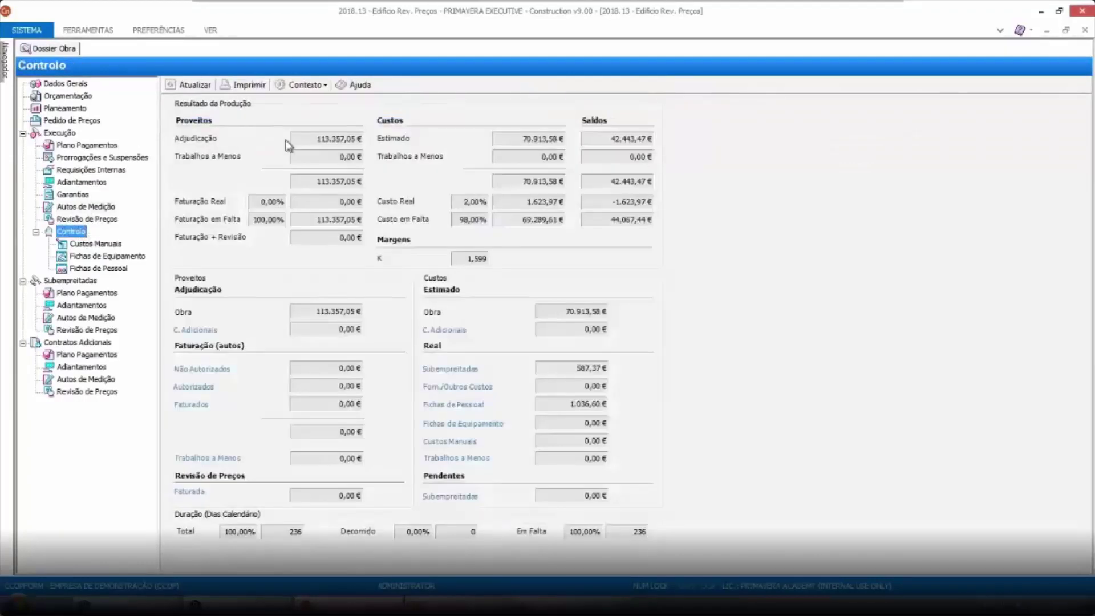
click(305, 368)
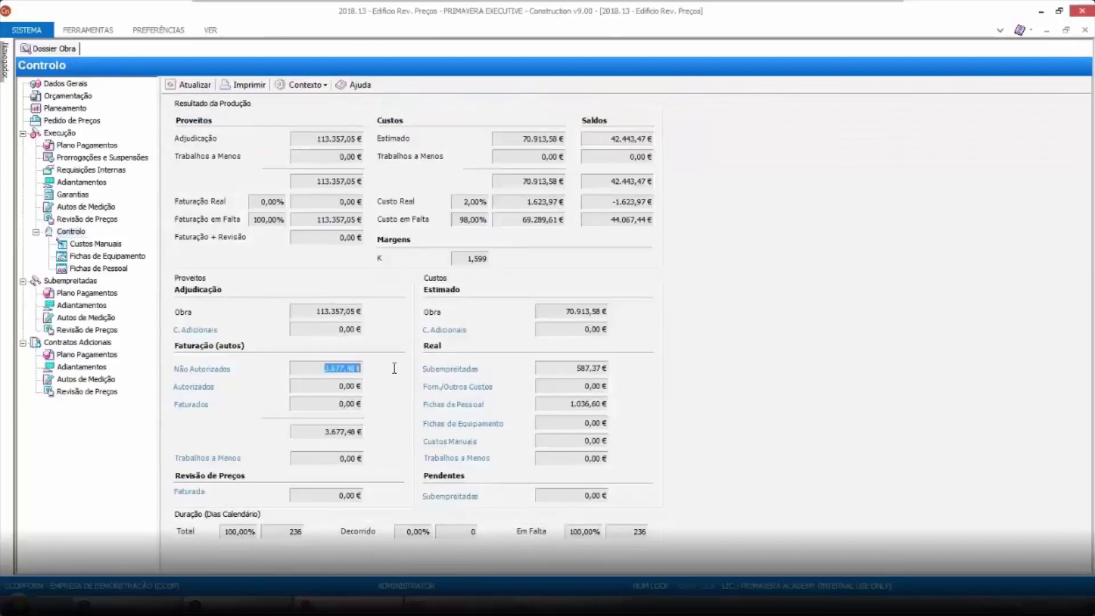
click(72, 232)
Set Auto de Medição 2018.13.1 and Trabalhos a Mais 2018.13.2 to Autorizado, save, and review the Controlo overview
click(85, 207)
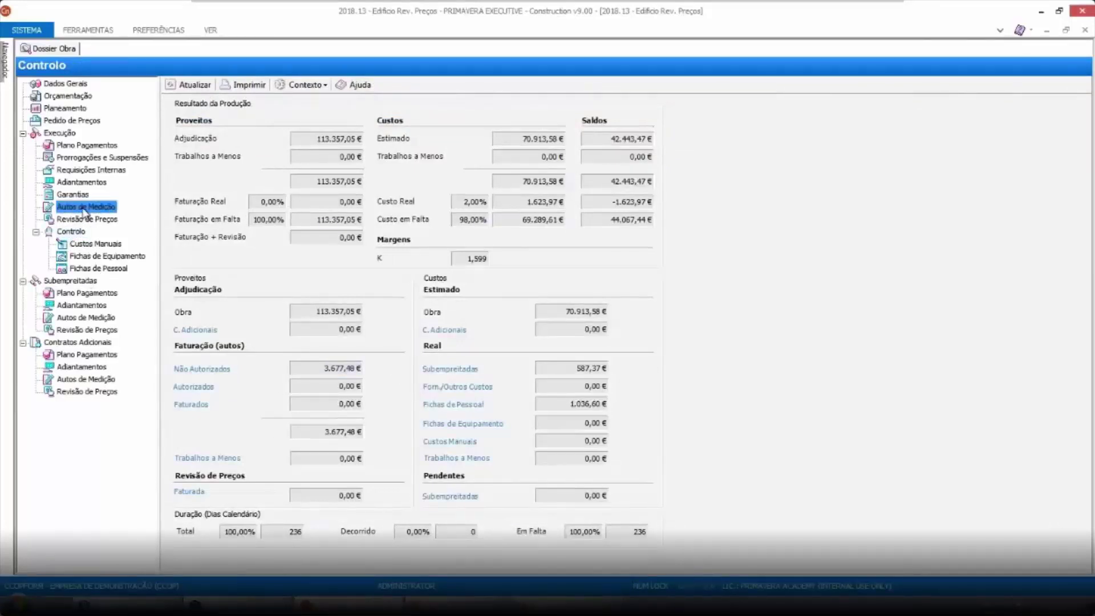
click(463, 116)
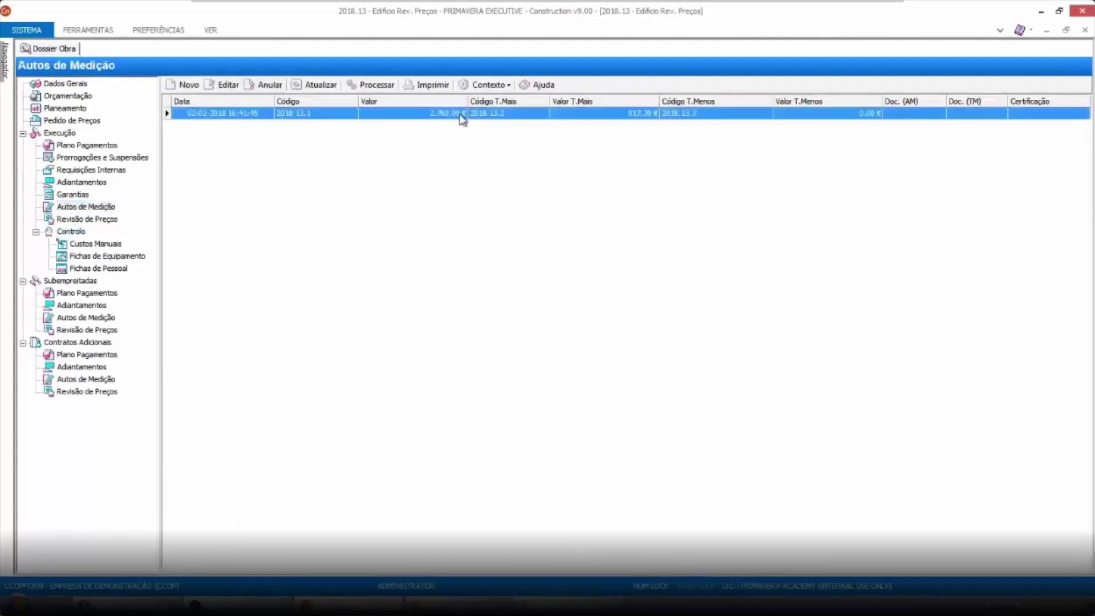
click(230, 87)
click(749, 240)
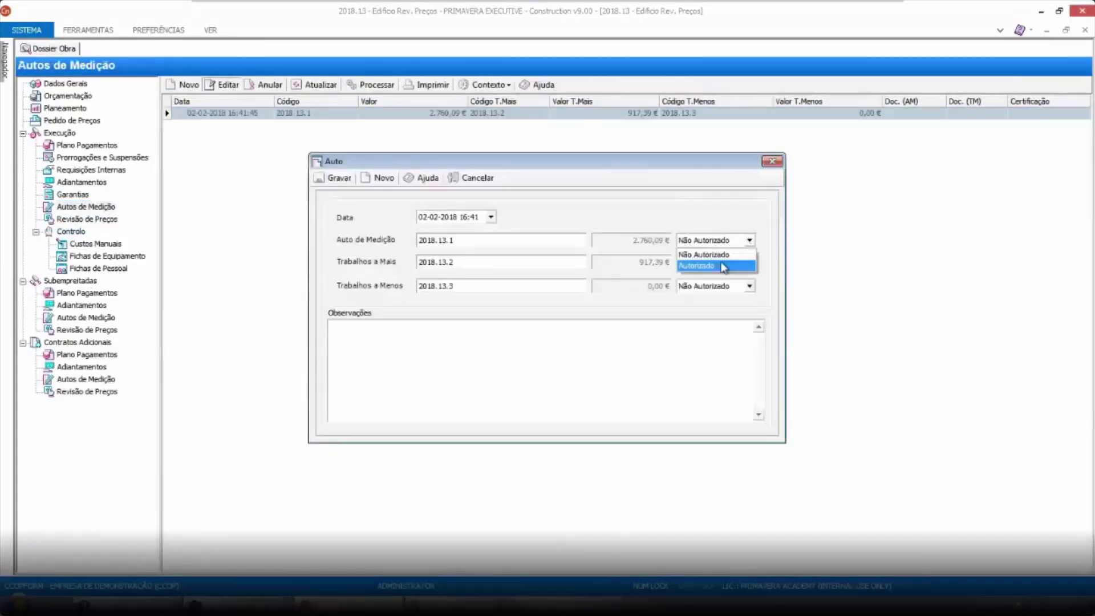
click(741, 265)
click(747, 264)
click(725, 288)
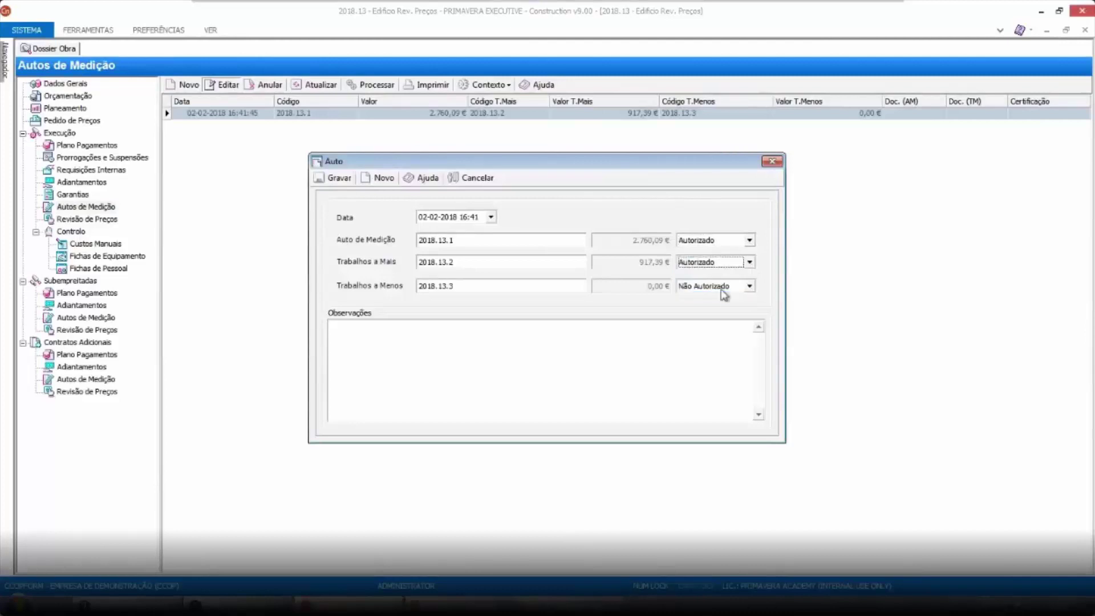
click(338, 178)
click(576, 368)
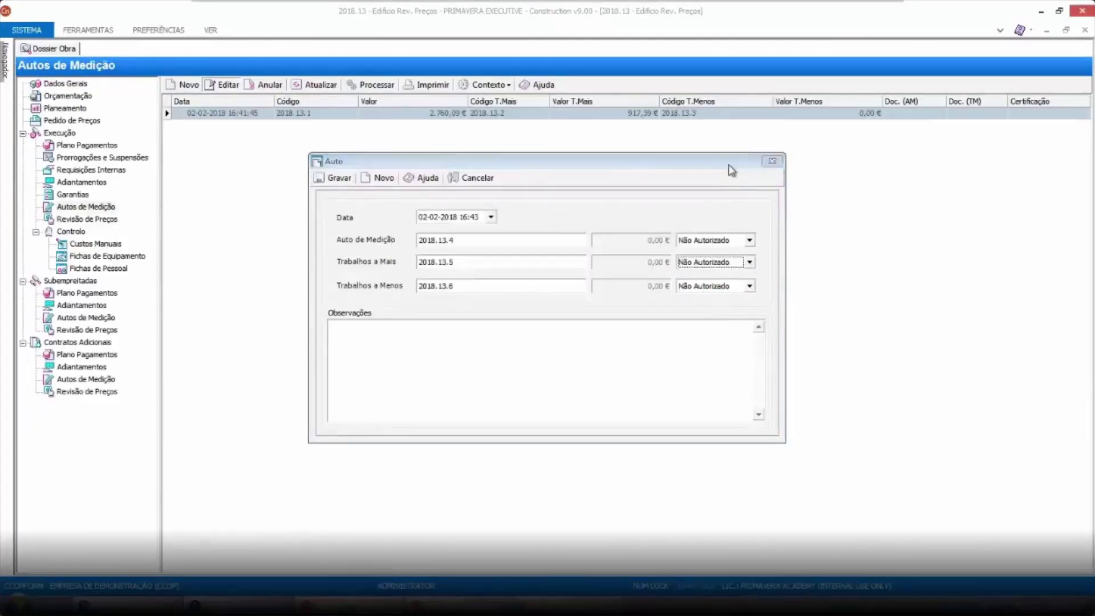
click(73, 232)
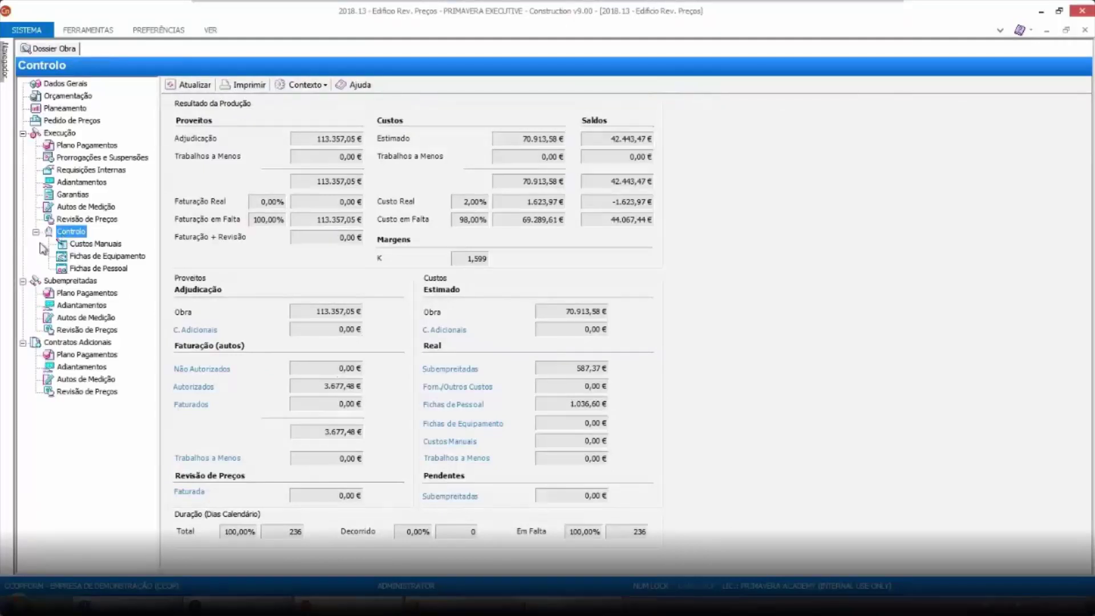
Start invoicing (Fatura) for project measurement 2018.13.1 and bring up the list of billing groups
click(83, 208)
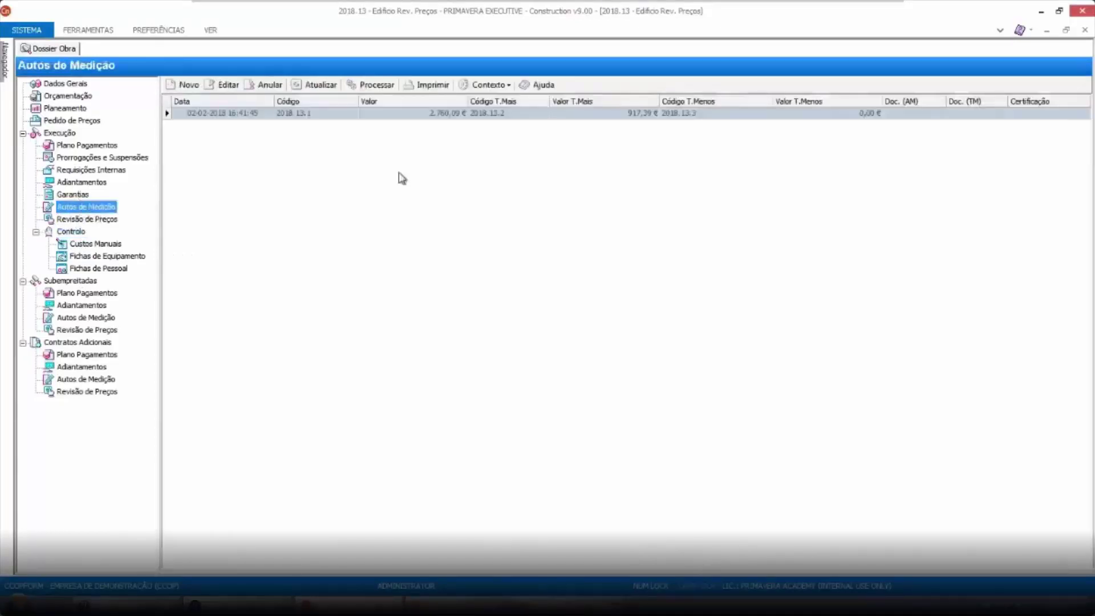
click(423, 113)
click(507, 85)
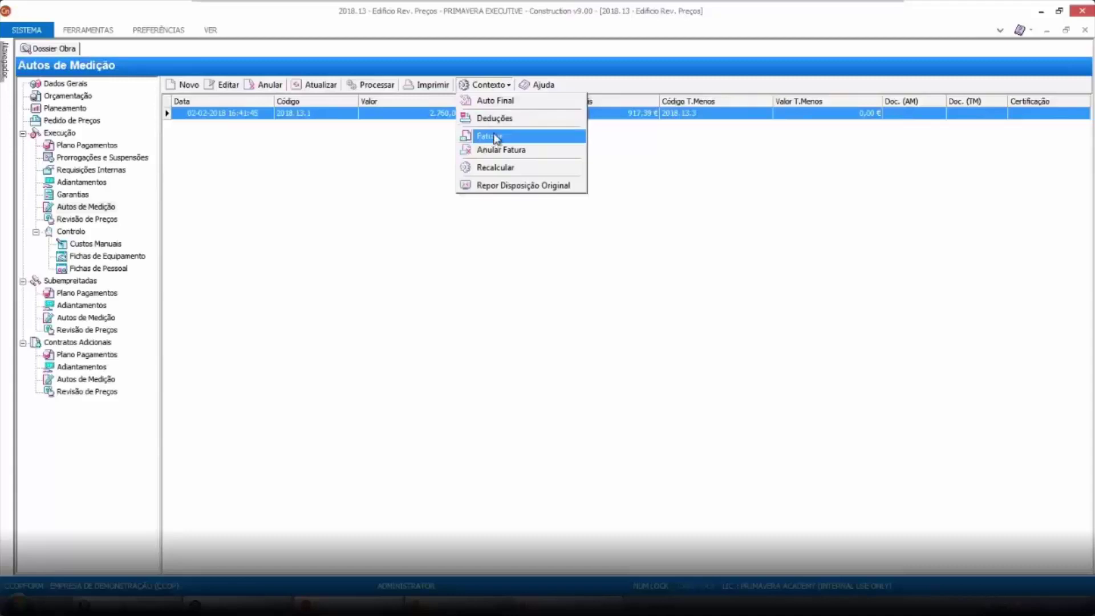
click(496, 137)
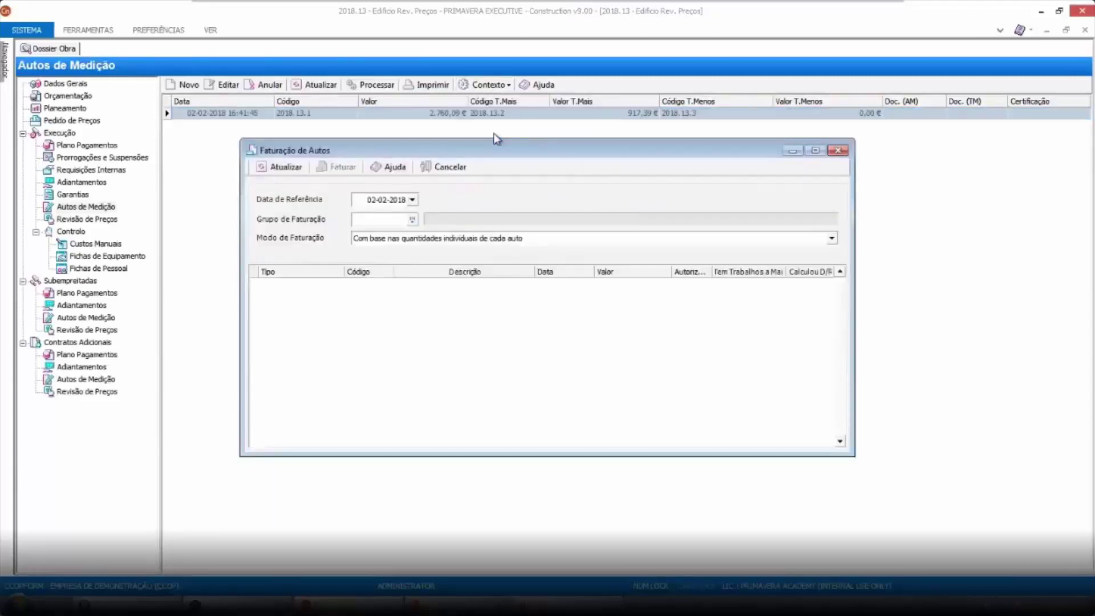
click(412, 220)
click(437, 163)
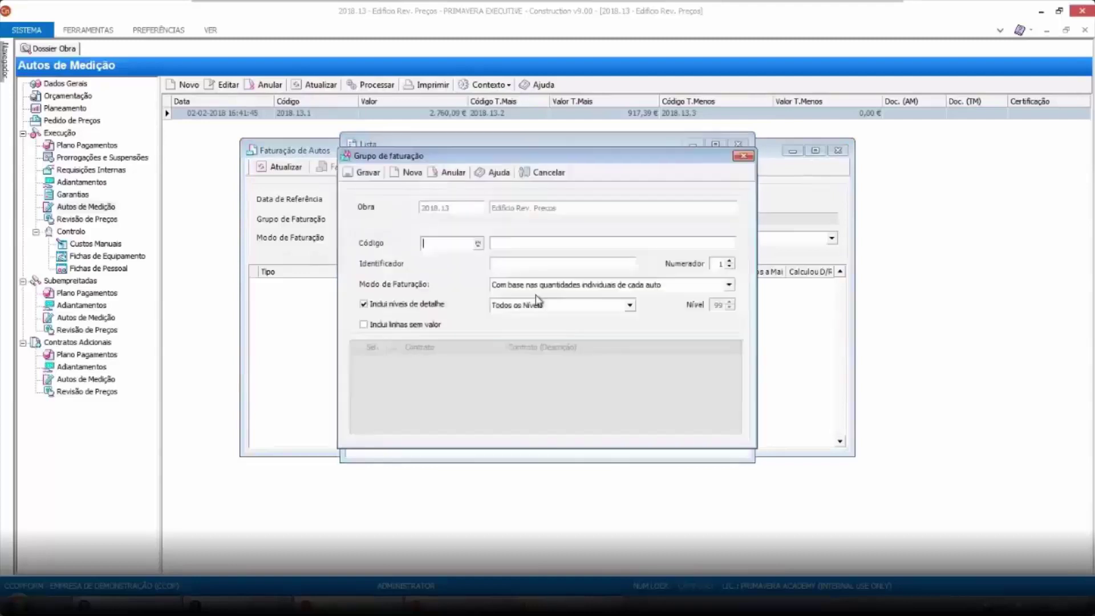
click(561, 308)
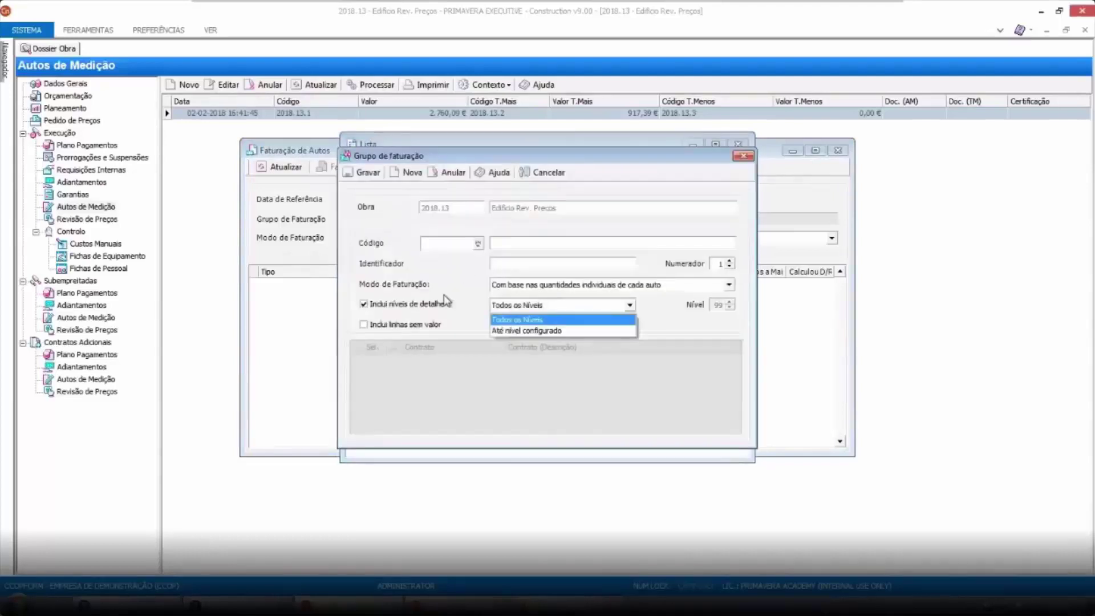
click(370, 304)
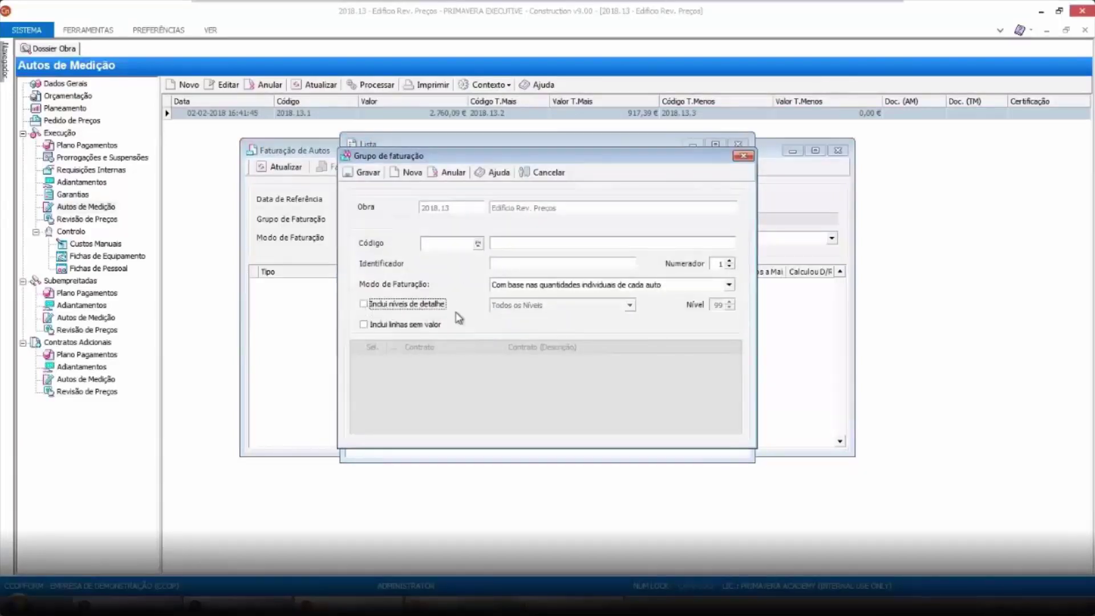
click(479, 244)
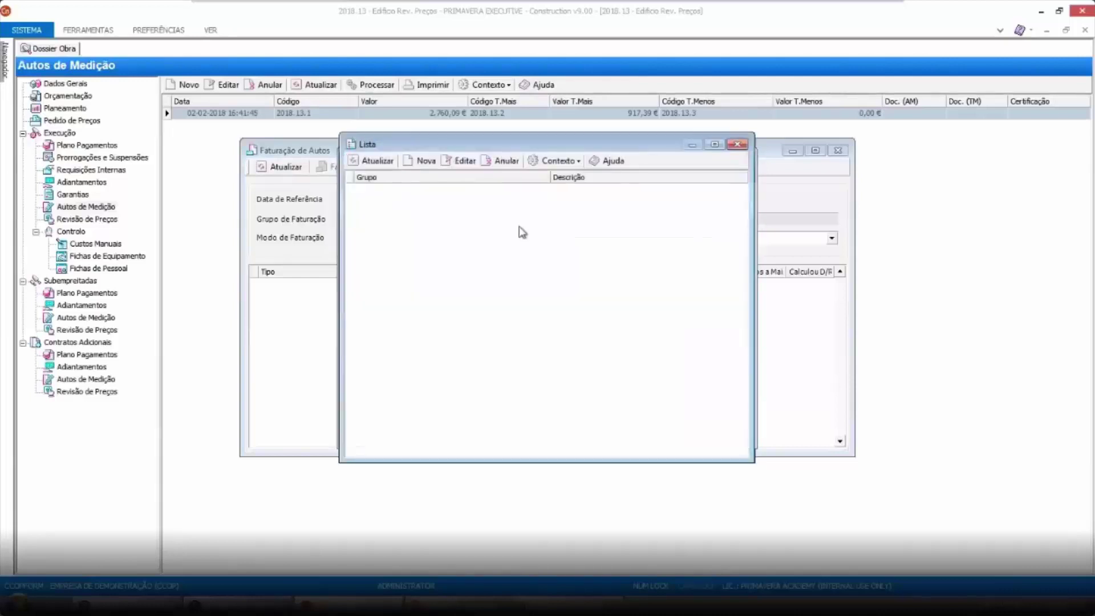
Create a billing group with code 3 and description 3, include contract 2018.13 in it, and save it
click(428, 160)
text(3)
key(Tab)
text(3)
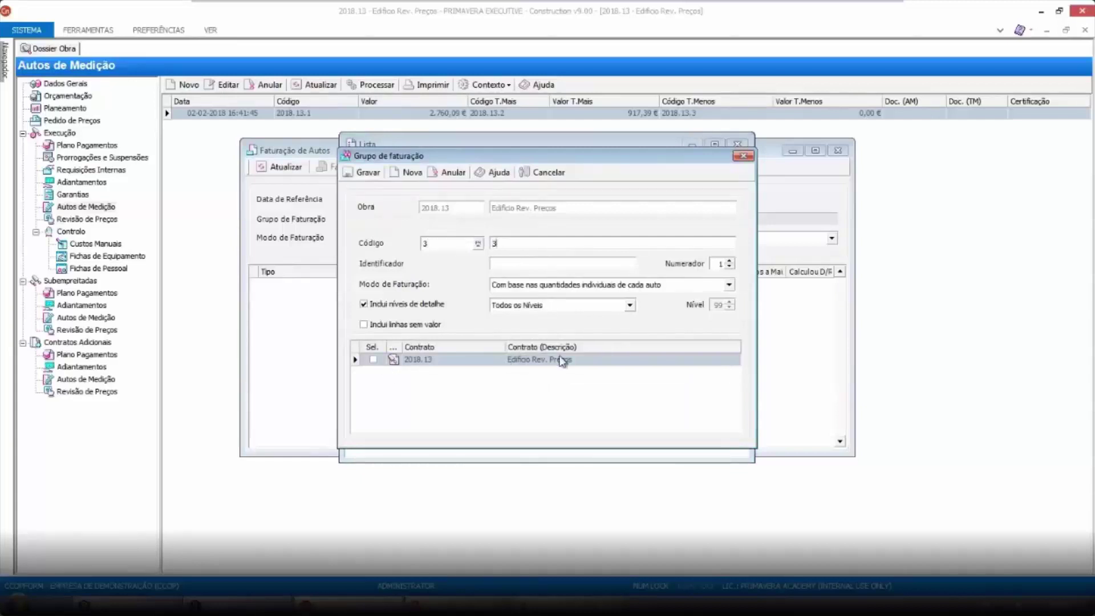
click(526, 360)
click(373, 359)
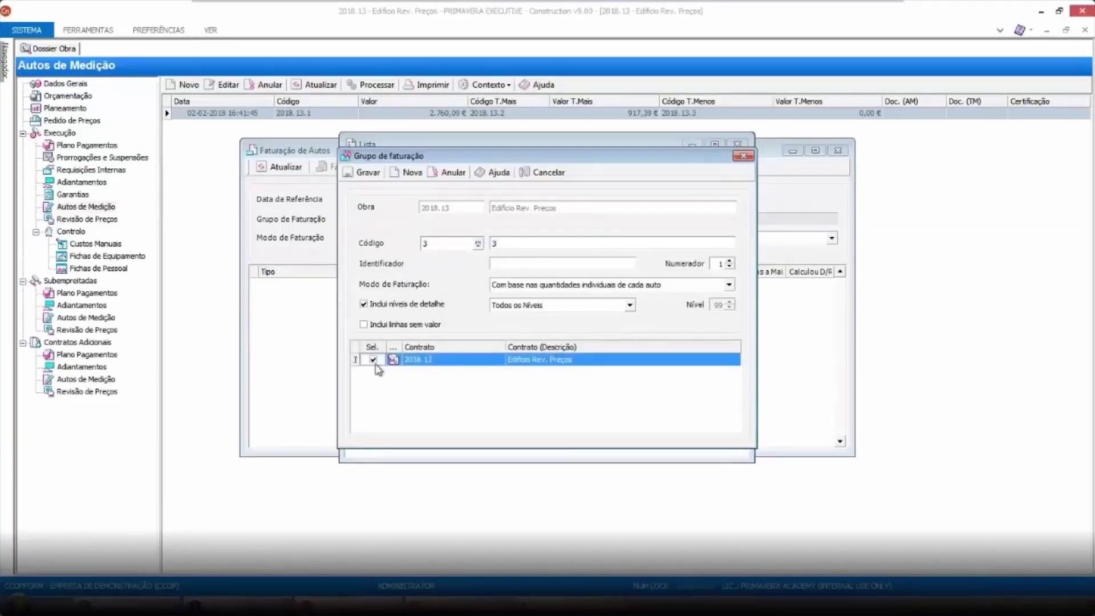
click(369, 173)
click(743, 155)
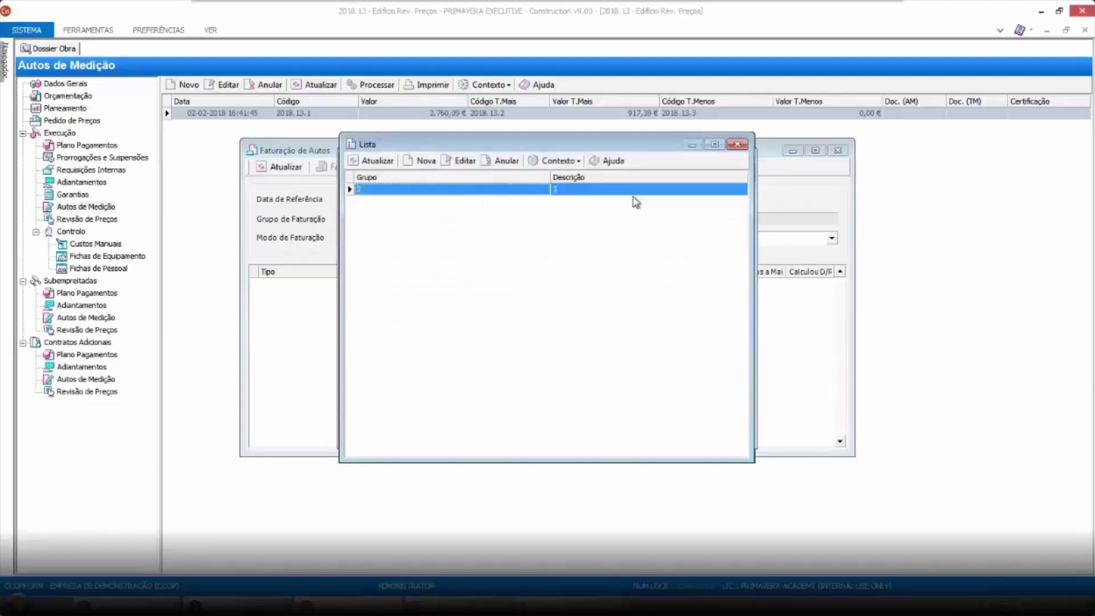
Choose billing group 3 for the invoicing and load its measurements
double_click(473, 204)
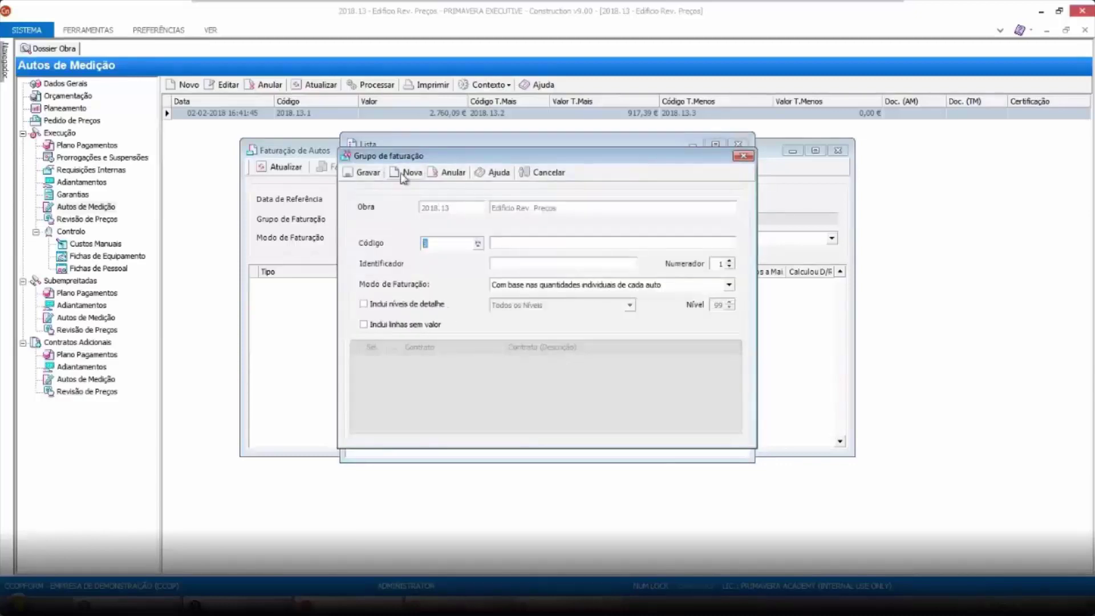
click(542, 172)
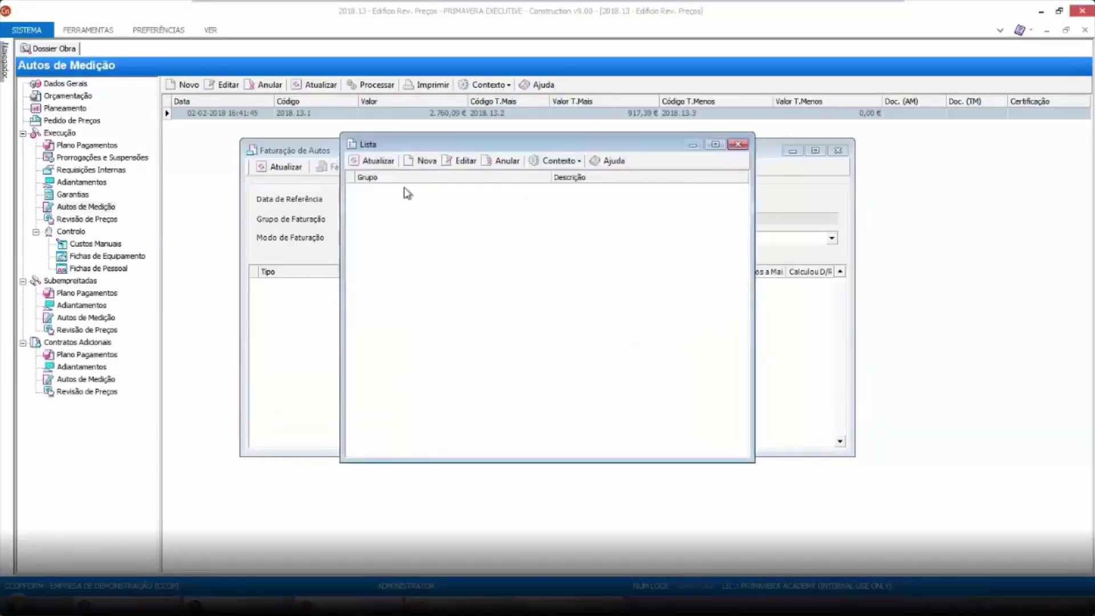
click(374, 161)
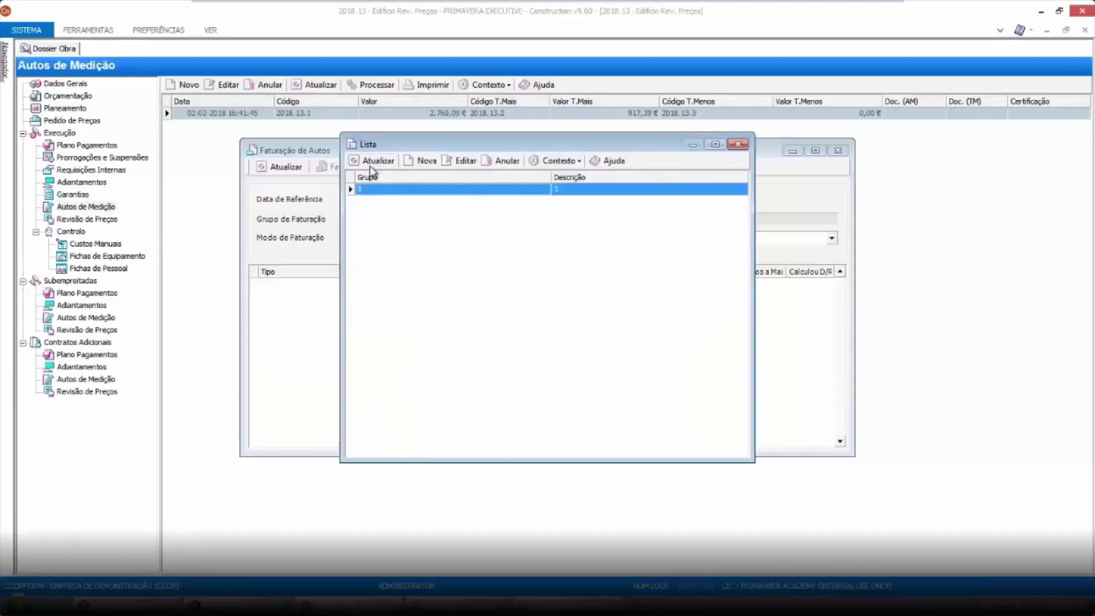
double_click(402, 191)
click(286, 166)
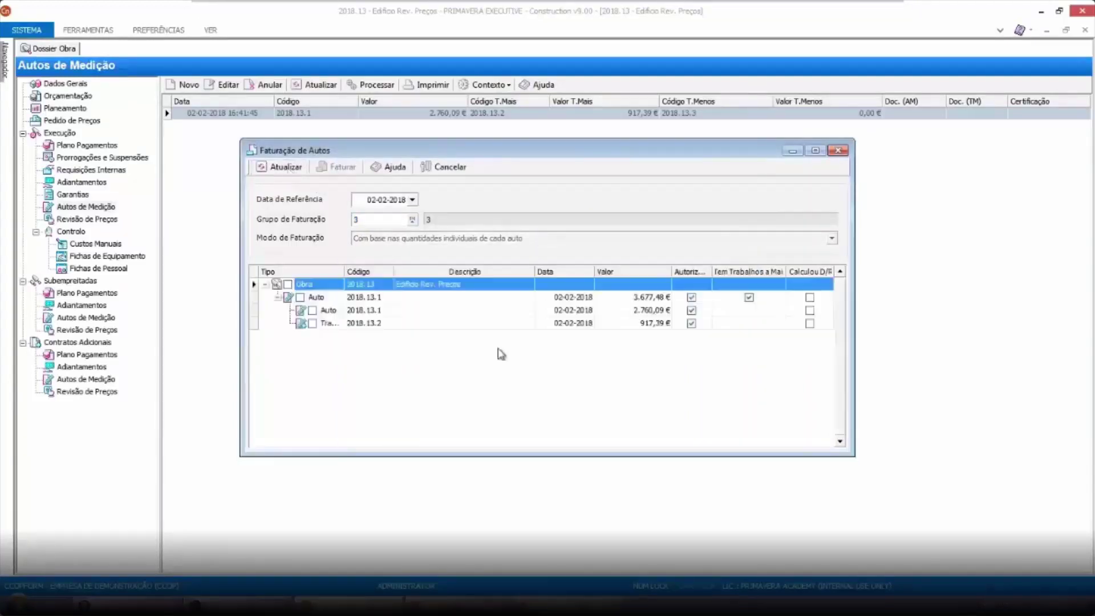
Select Auto 2018.13.1 and Trabalhos a Mais 2018.13.2 for invoicing, and continue without generating retentions or deductions
click(313, 311)
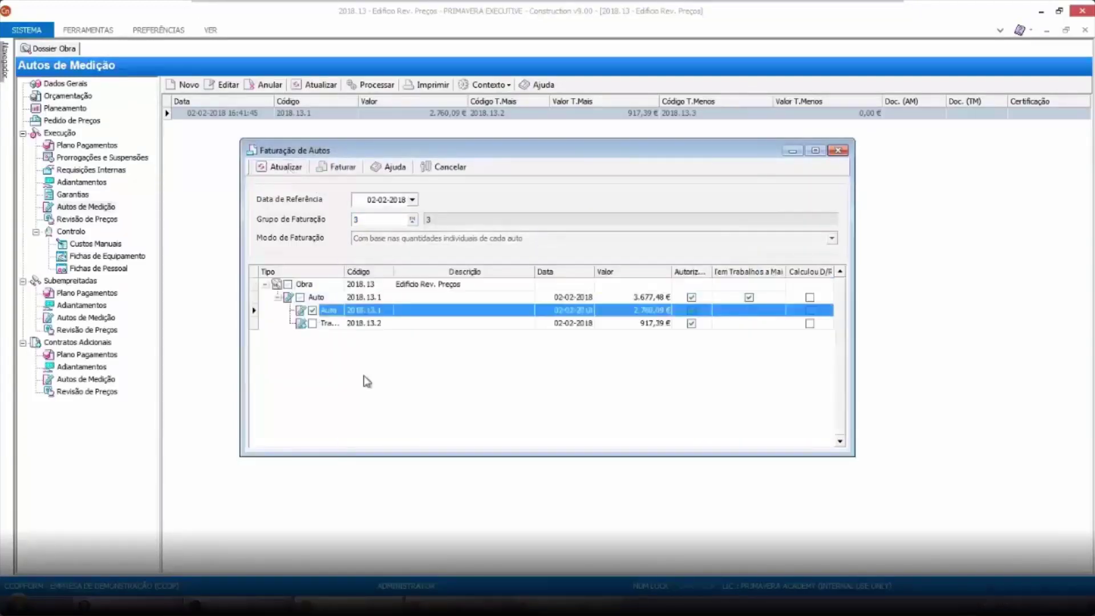
click(312, 323)
click(330, 167)
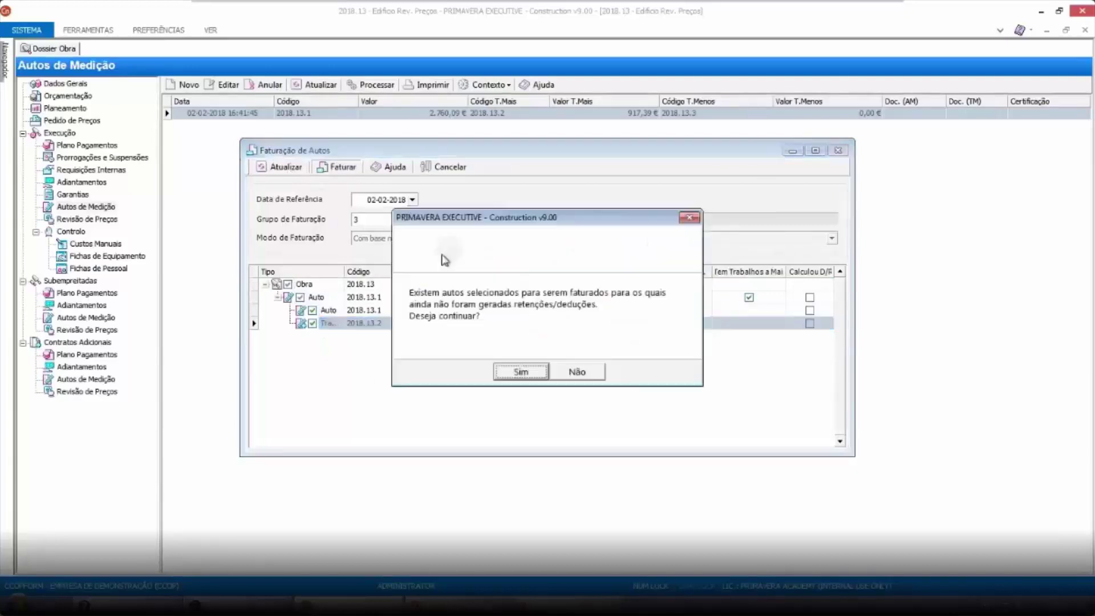
key(Return)
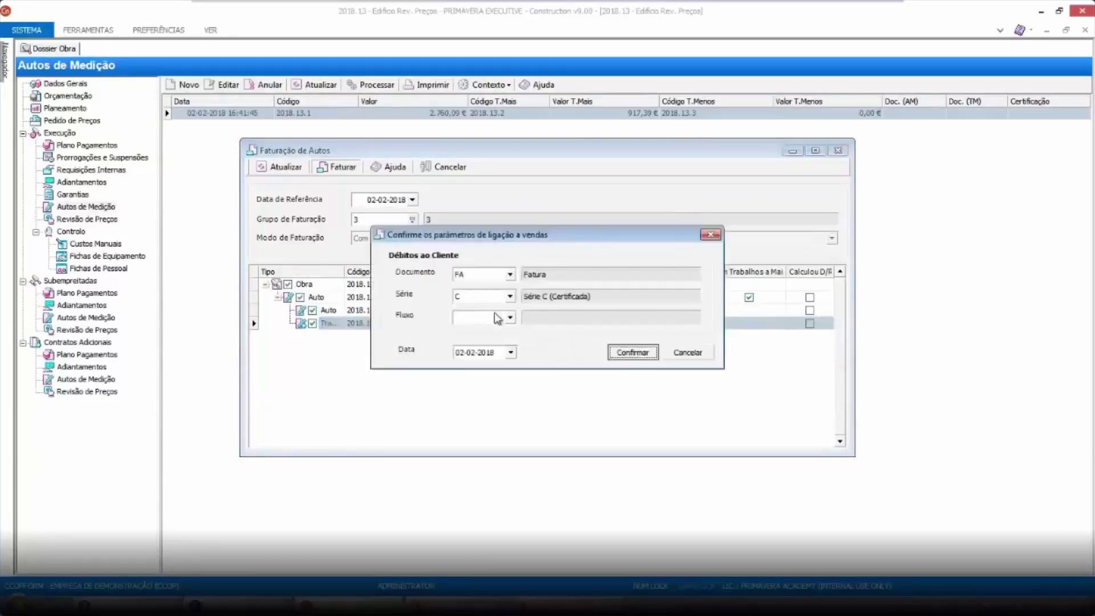
Generate the customer invoice as document FA (Fatura) in series C dated 02-02-2018, and close the measurement invoicing window
click(509, 274)
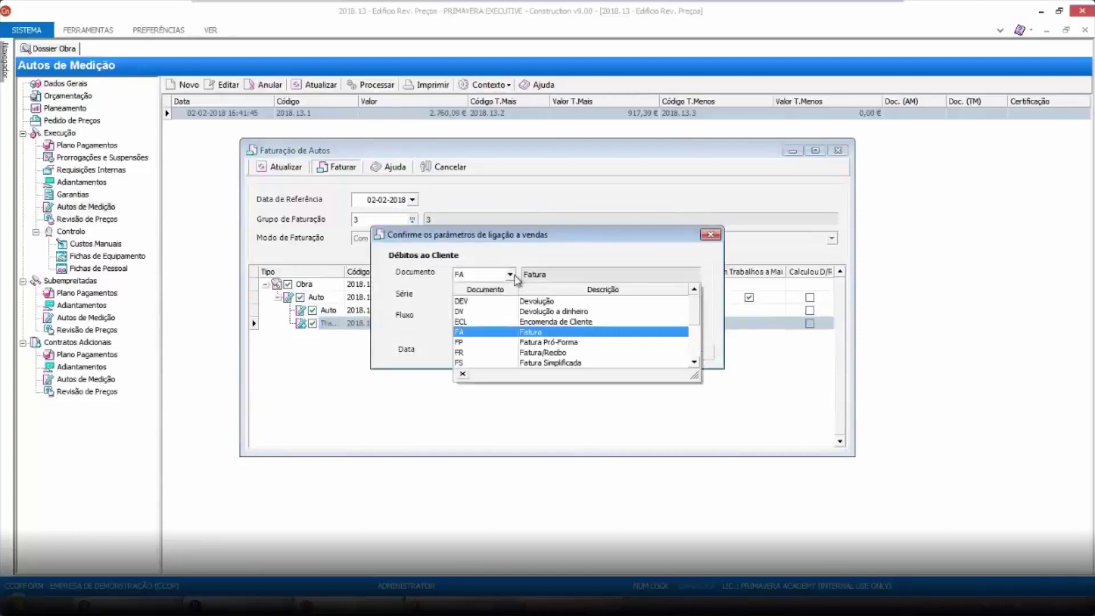
click(542, 333)
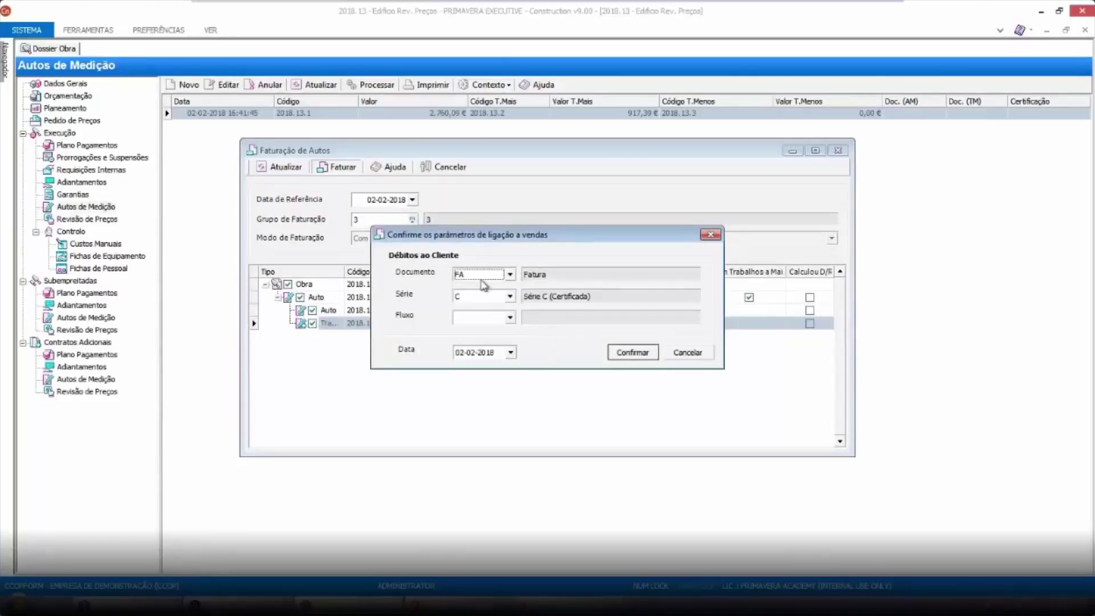
click(627, 353)
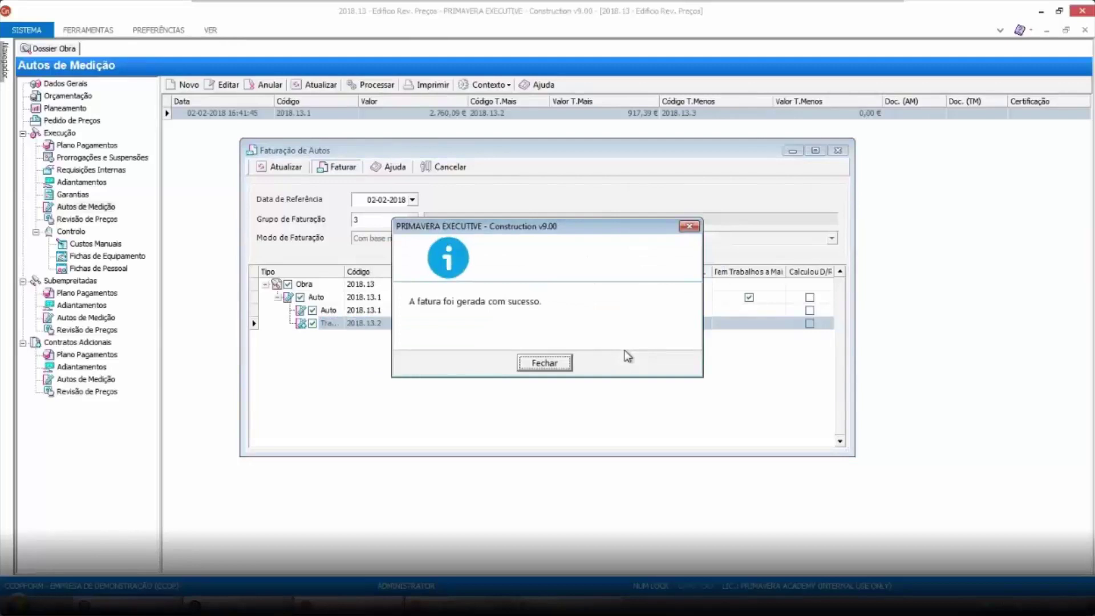
click(555, 365)
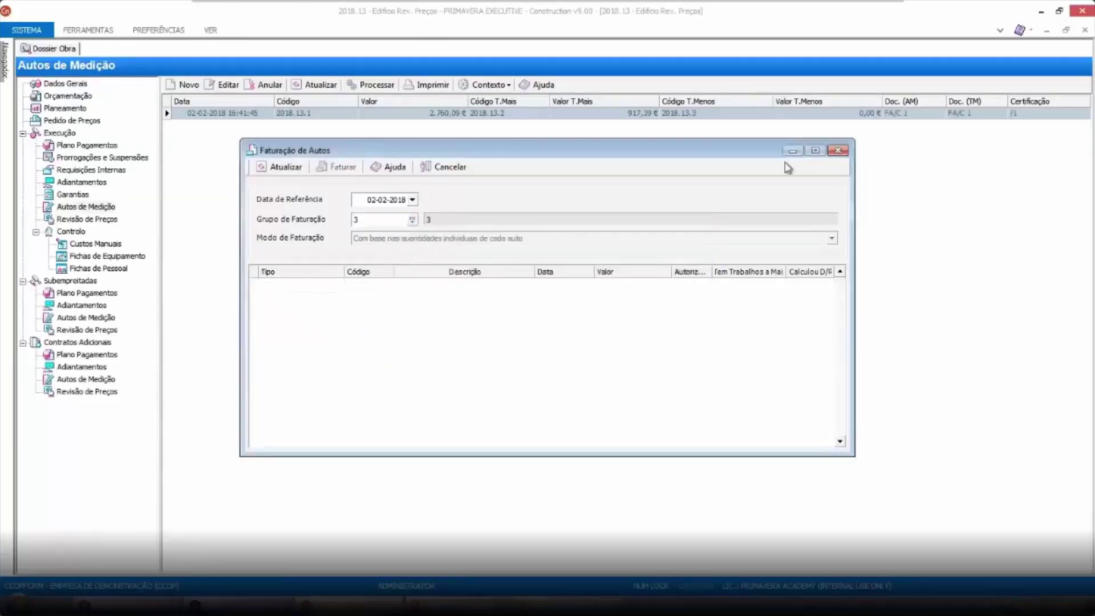
click(837, 151)
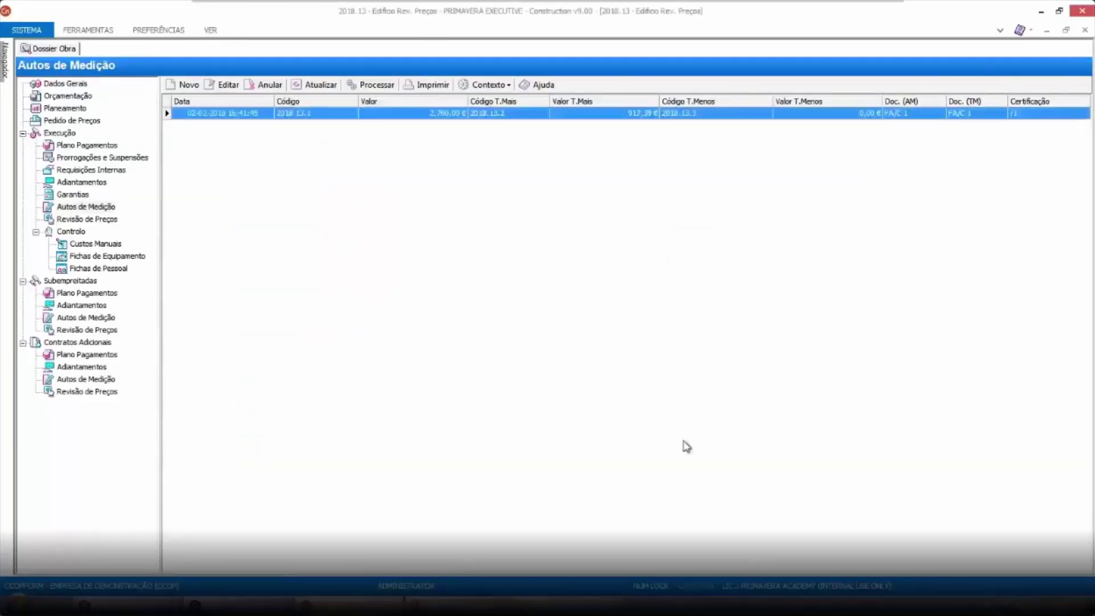
Switch to PRIMAVERA EXECUTIVE v9.15 and examine the measurement lines of invoice FA, series C, number 1 in the sales editor
click(72, 232)
click(189, 84)
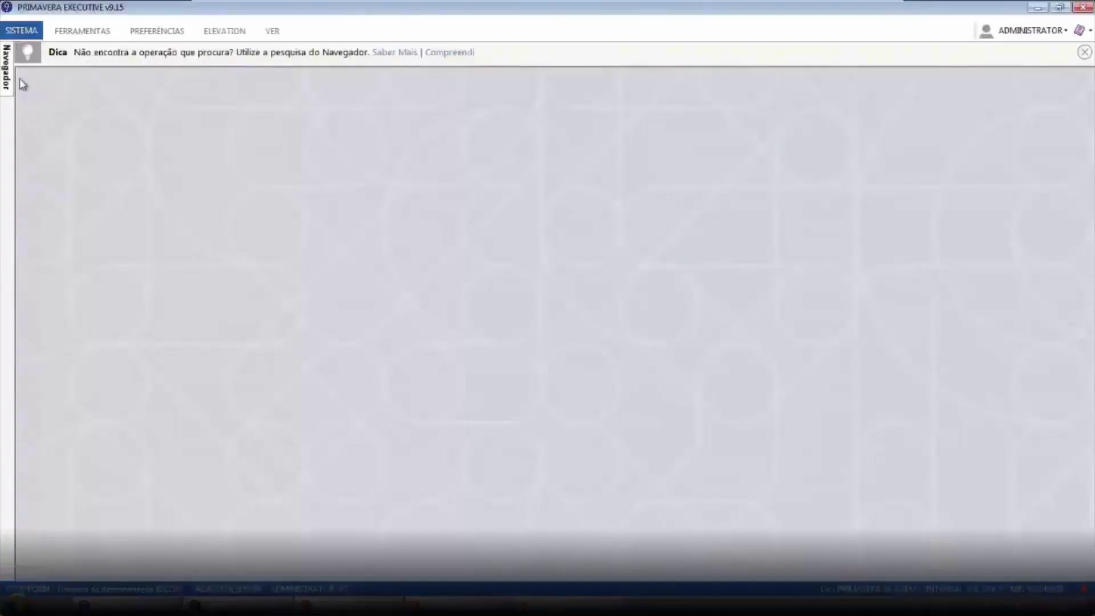
click(11, 77)
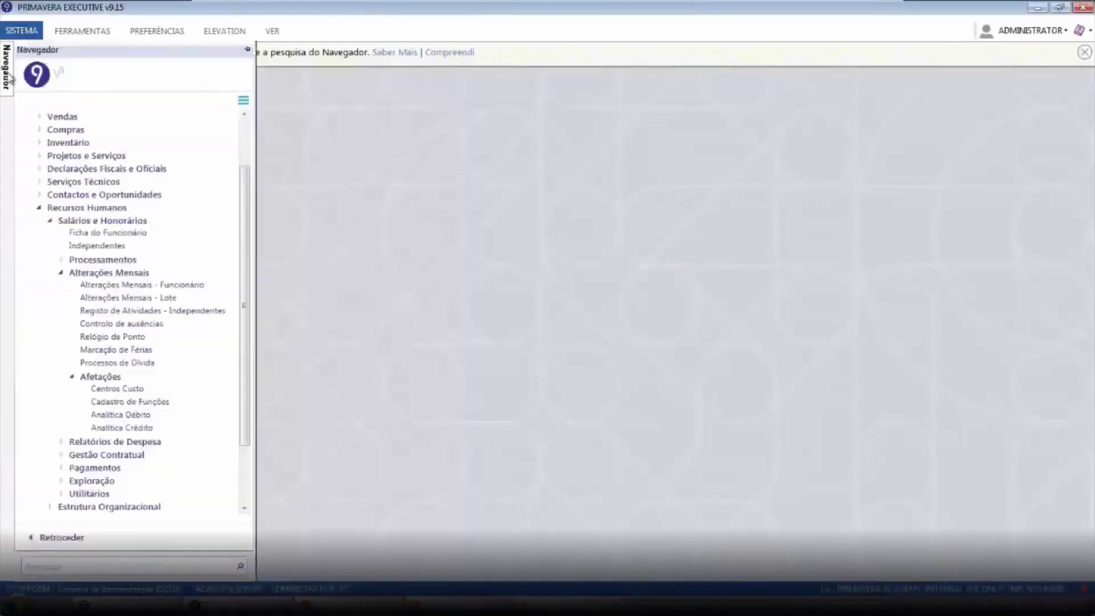
double_click(91, 209)
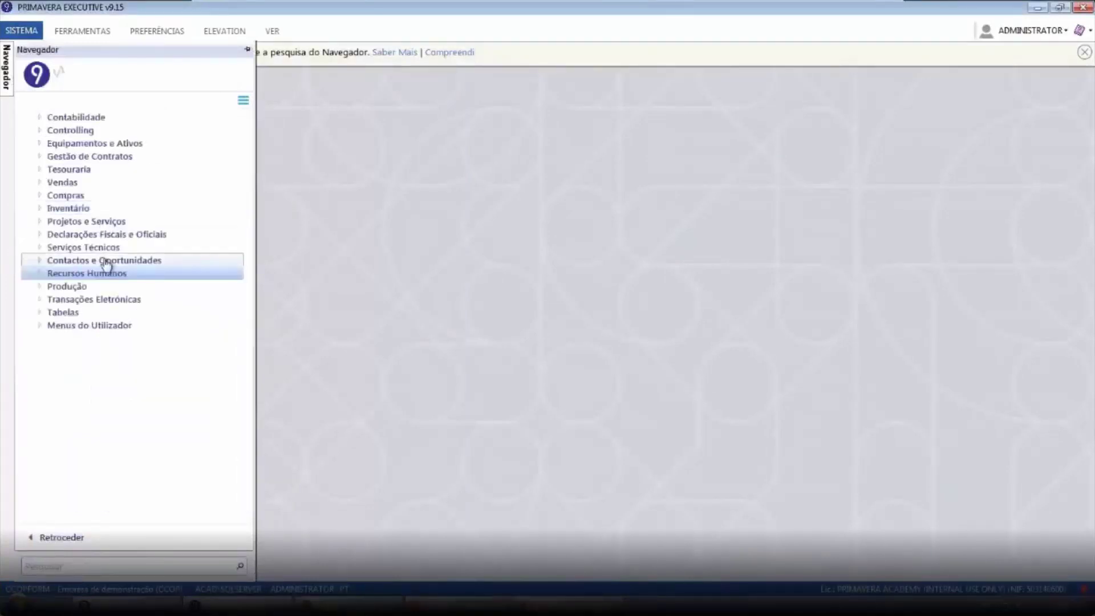
click(73, 183)
click(90, 206)
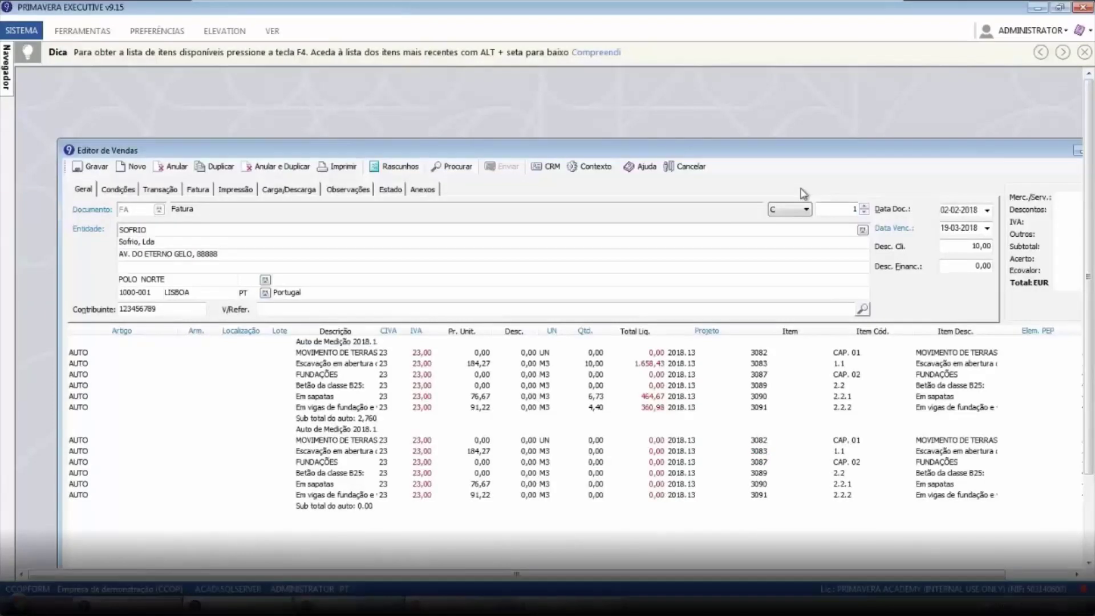
drag(303, 355, 893, 504)
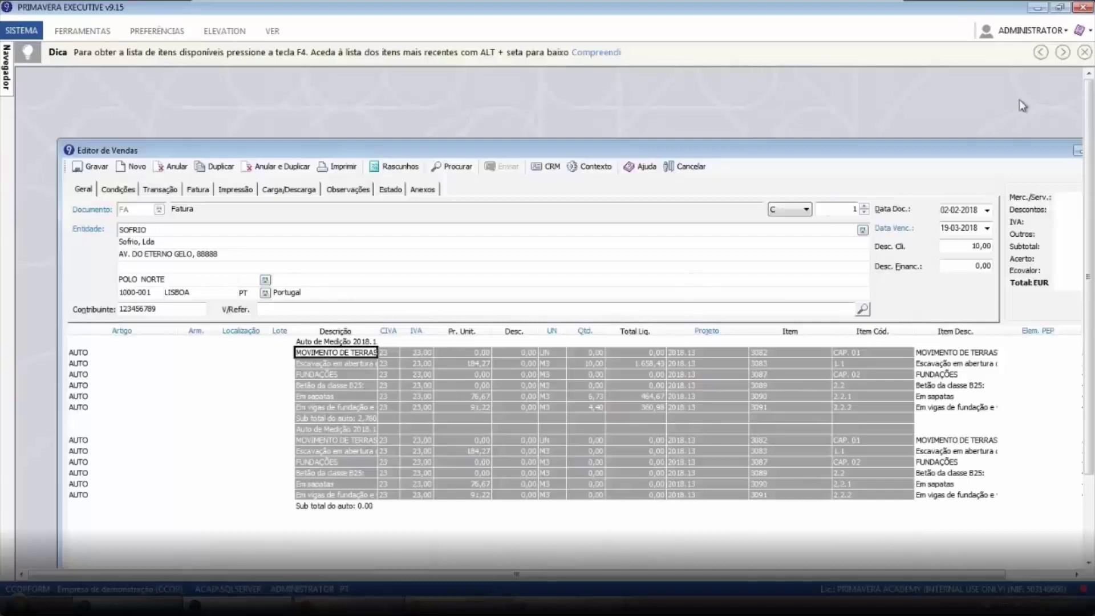
drag(979, 154, 709, 140)
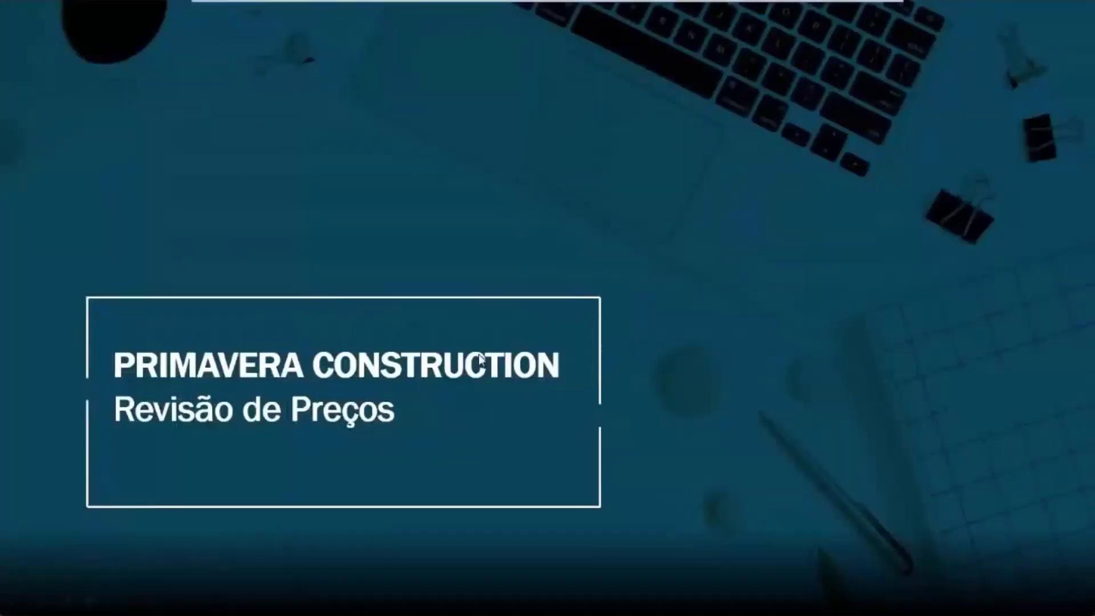
key(Right)
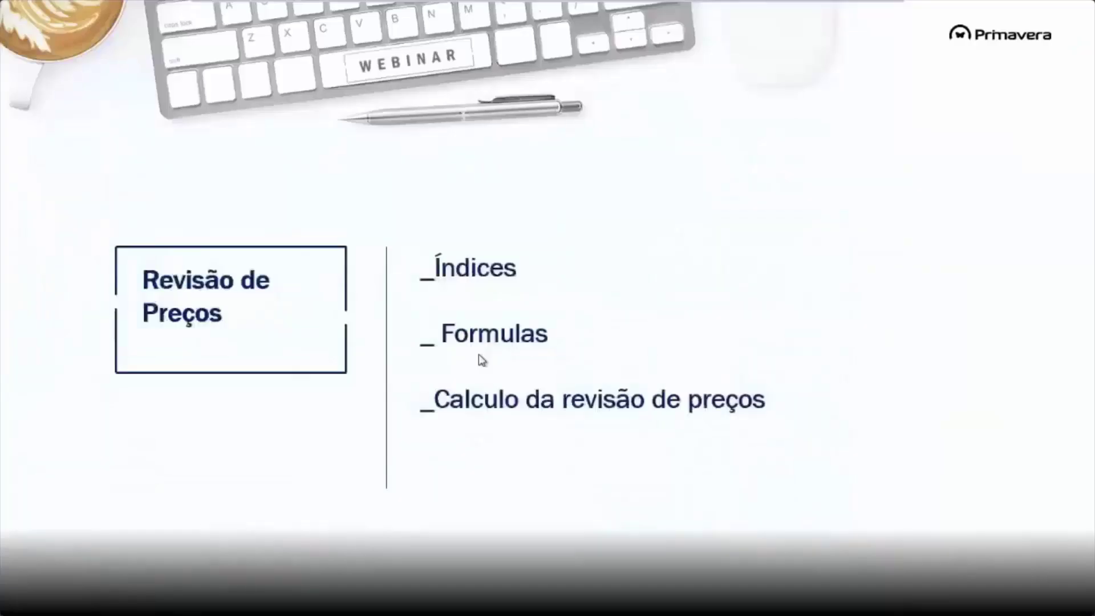